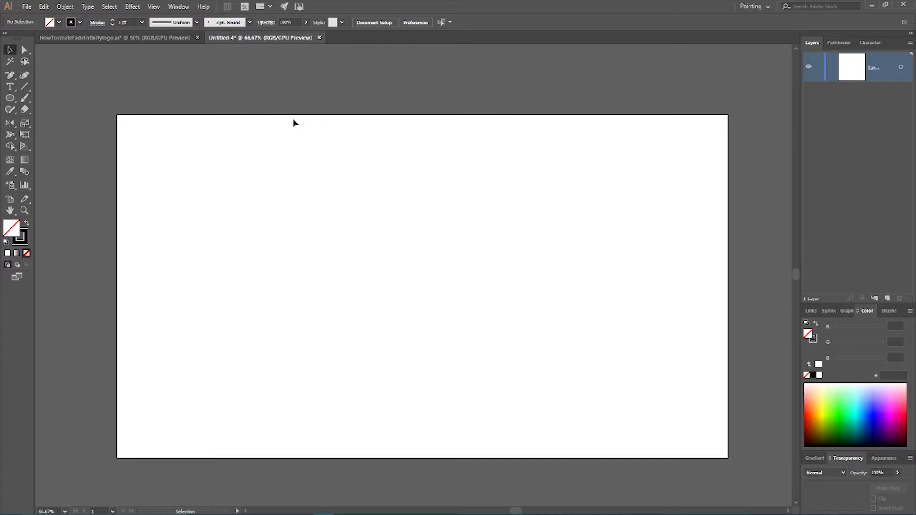
Show the document grid and turn on Snap to Grid.
scroll(292, 120, down, 1)
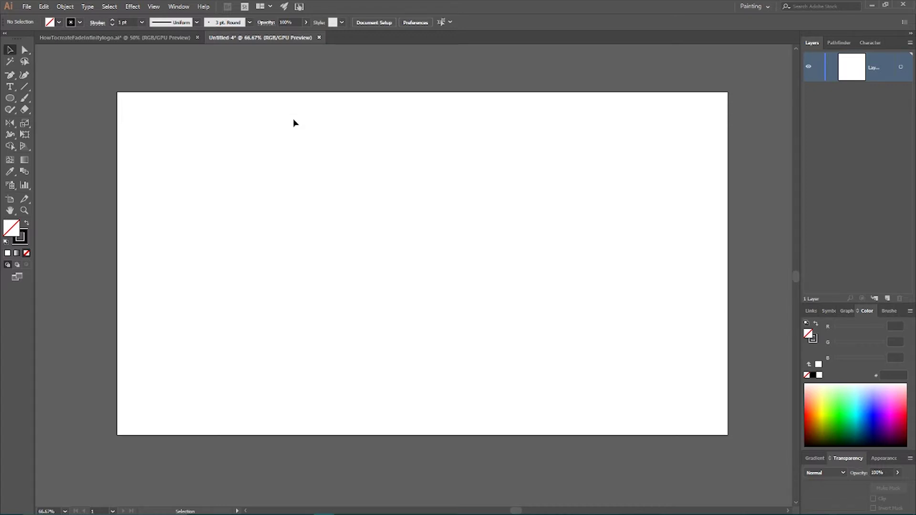
key(a)
key(ctrl+apostrophe)
key(v)
key(a)
key(ctrl)
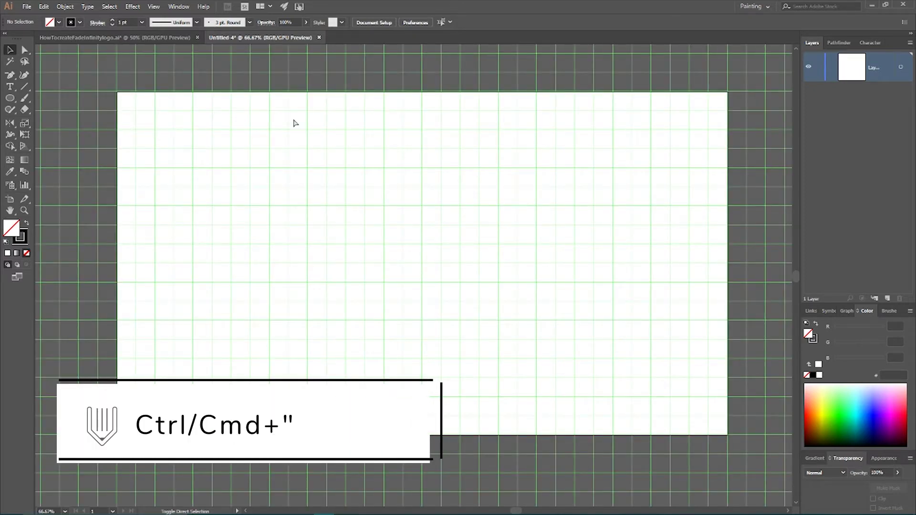
key(v)
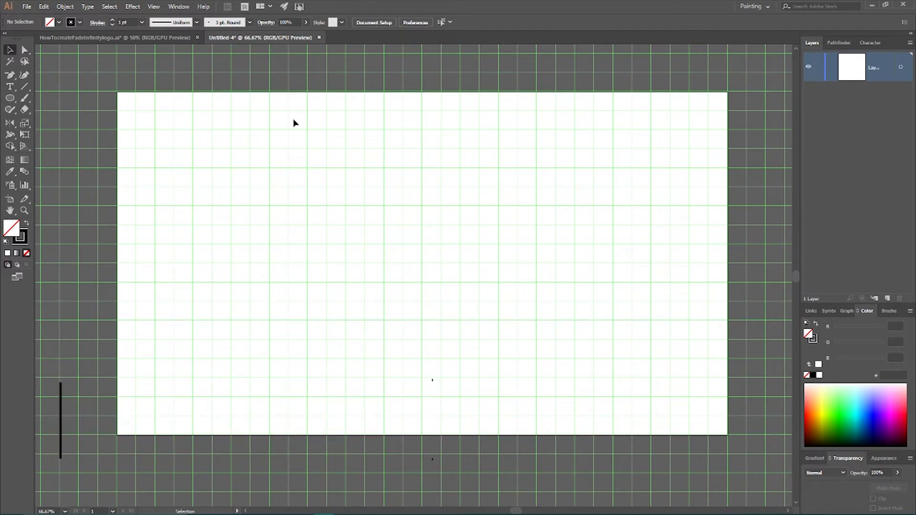
key(ctrl+shift+apostrophe)
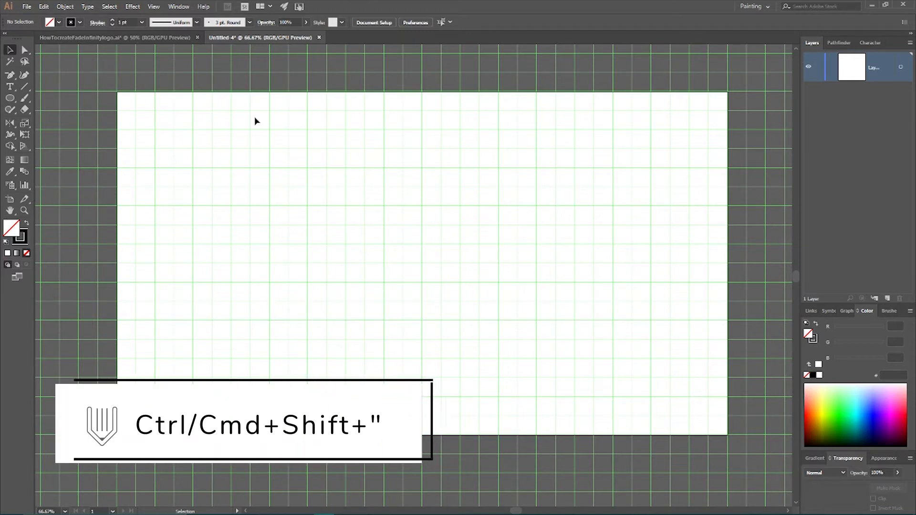
click(152, 8)
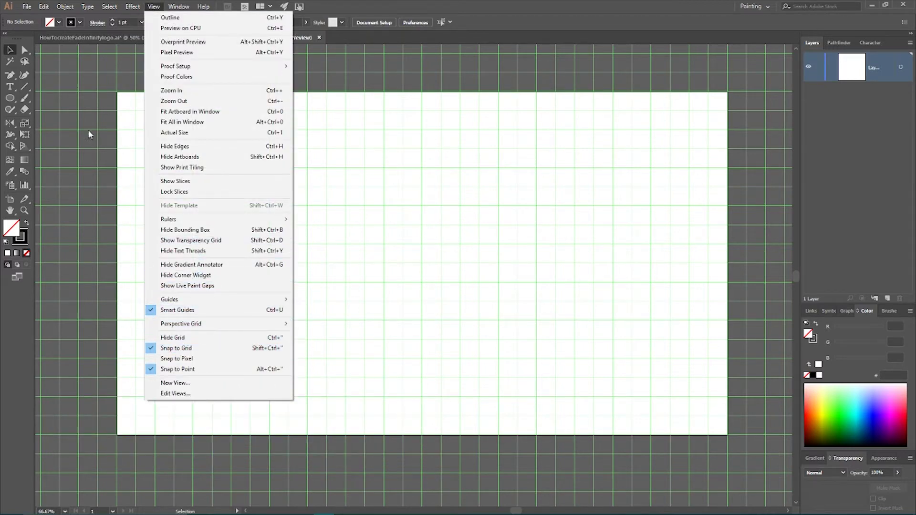
click(96, 106)
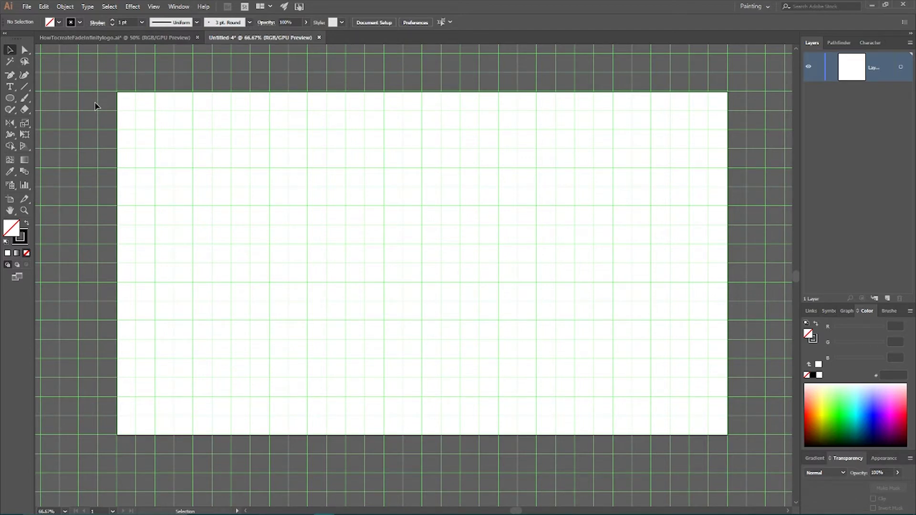
Review the gridline spacing and subdivisions in the Guides & Grid preferences, plus the keyboard increment in the General preferences.
click(65, 6)
mouse_move(48, 5)
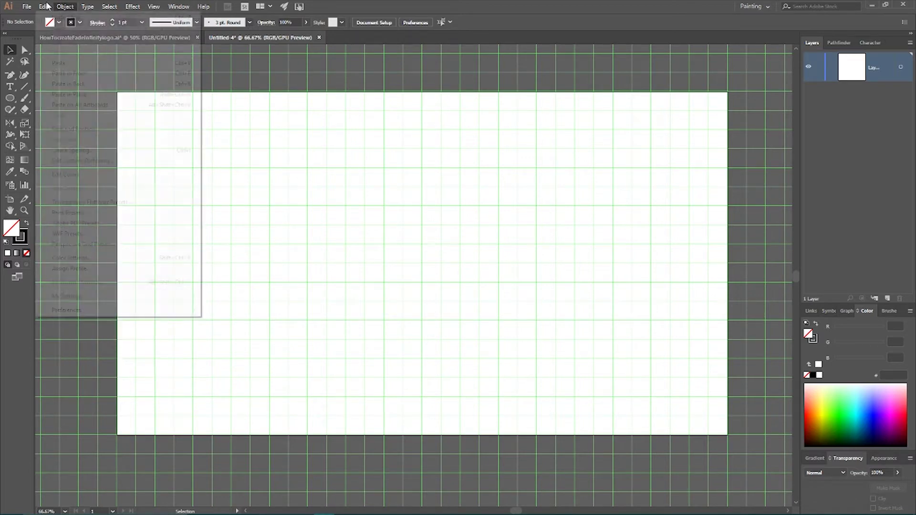
mouse_move(93, 310)
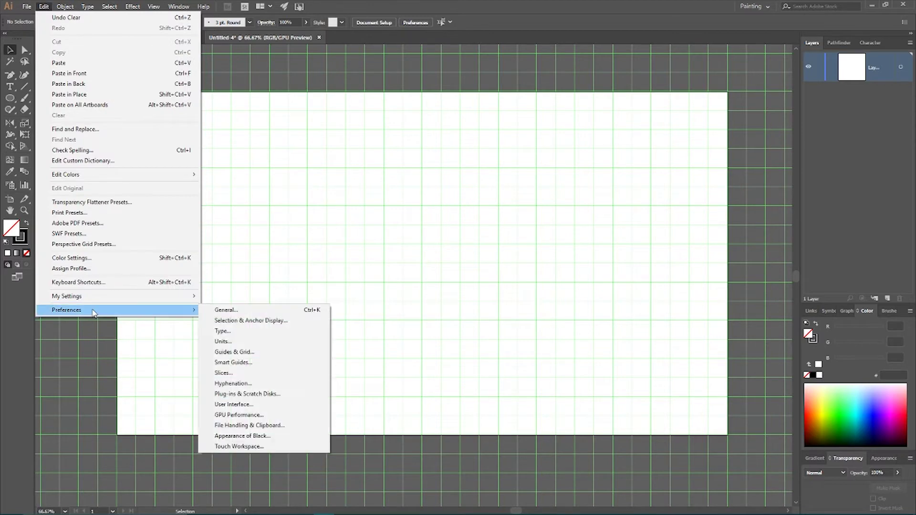
click(254, 353)
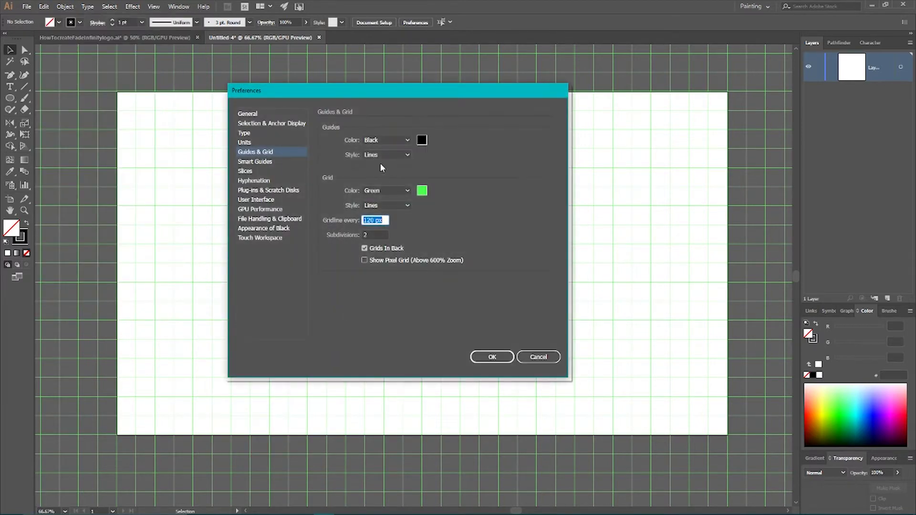
drag(379, 92, 329, 68)
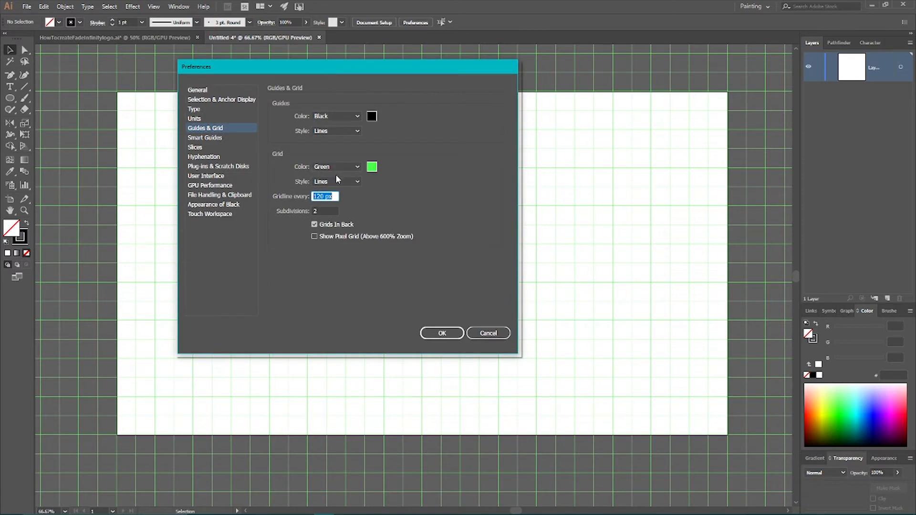
click(335, 196)
click(317, 210)
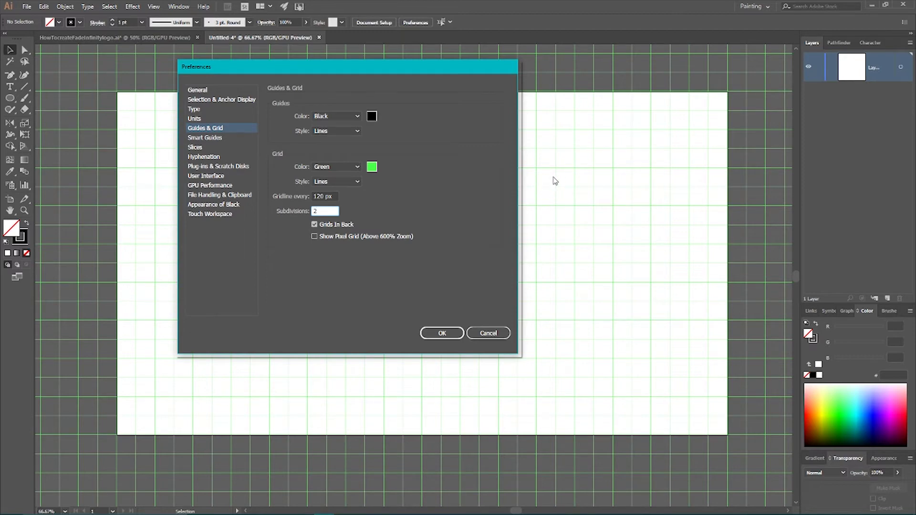
click(208, 91)
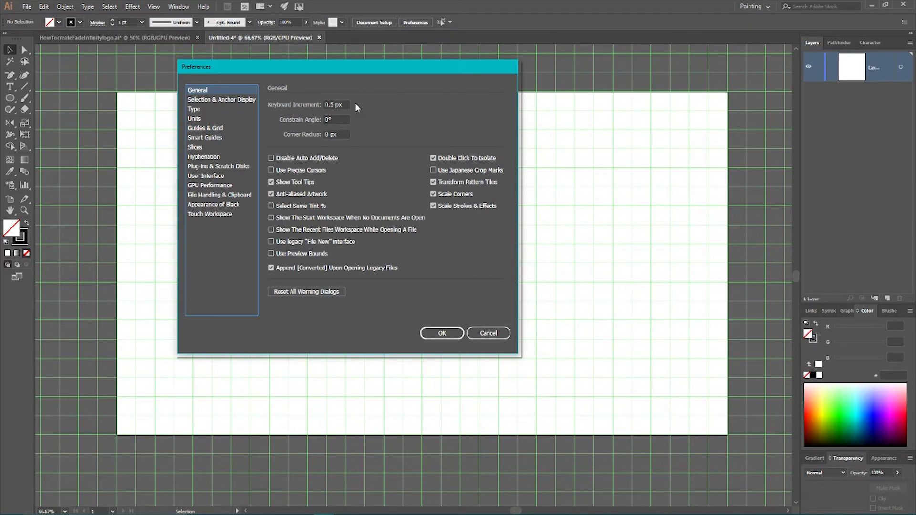
click(452, 336)
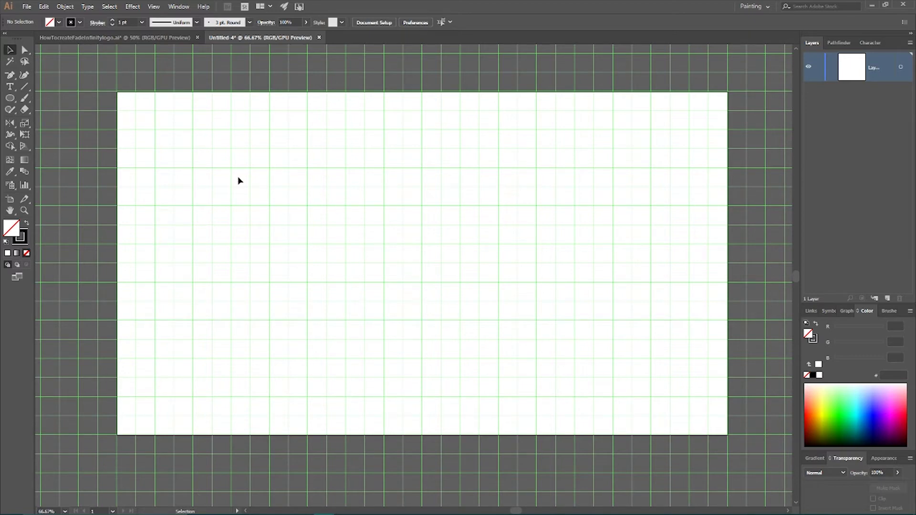
Create a 600 px circle on the artboard with the Ellipse Tool, with width and height proportions linked.
click(9, 98)
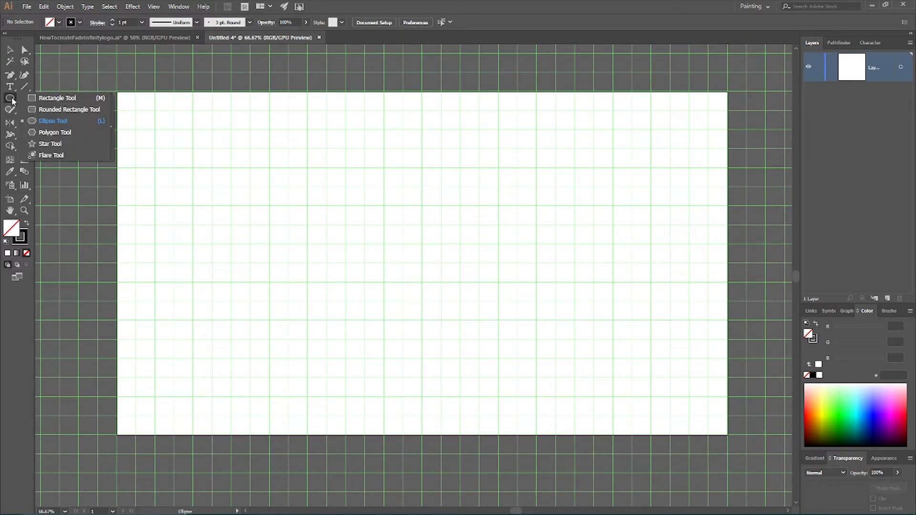
click(61, 122)
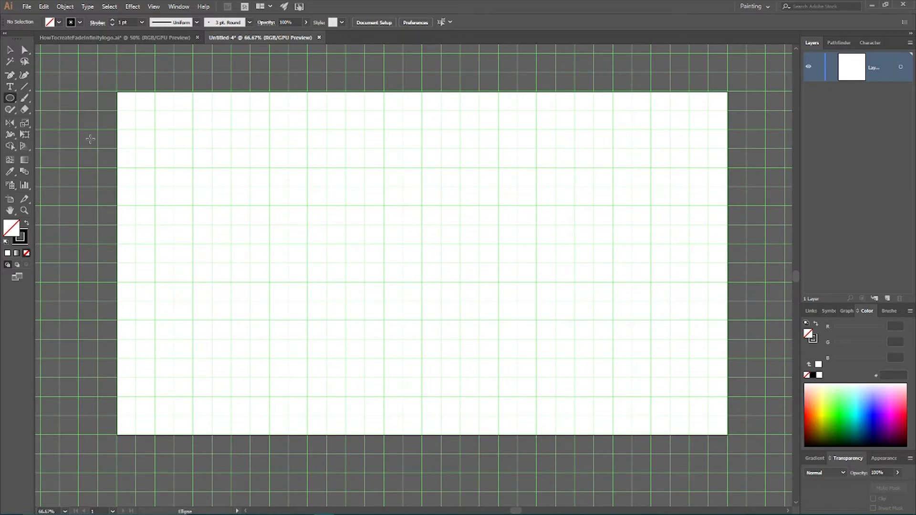
click(360, 195)
drag(335, 119, 387, 140)
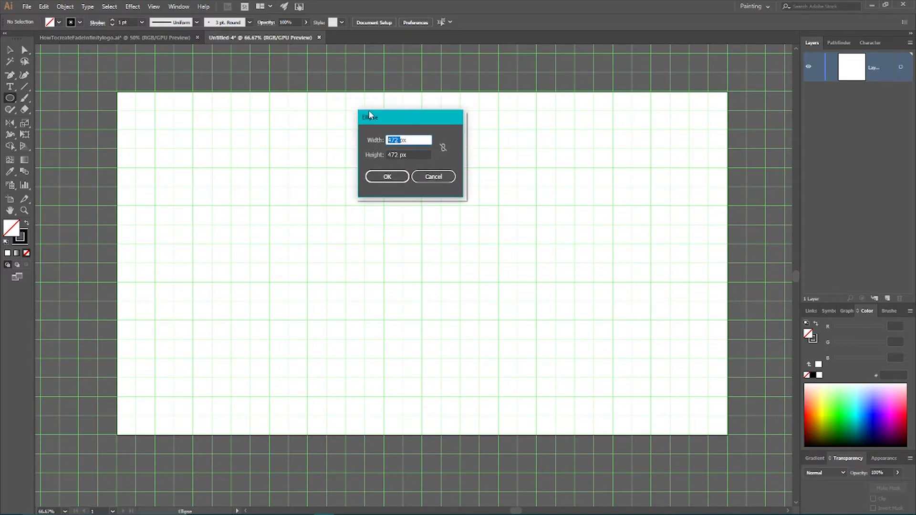
click(444, 148)
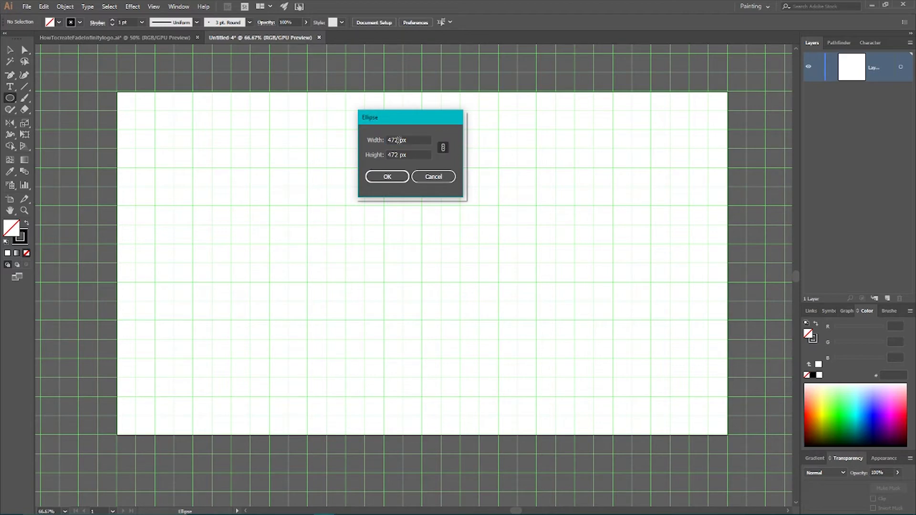
drag(399, 139, 387, 138)
text(600)
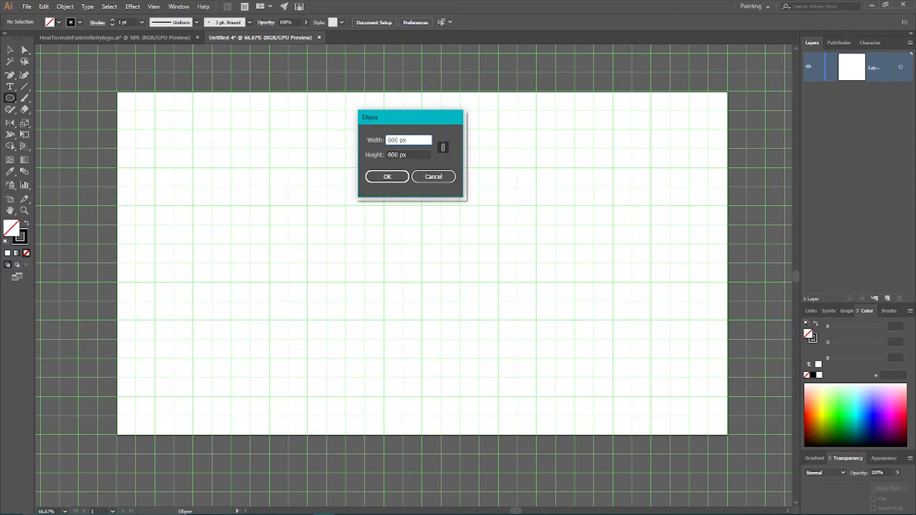
click(387, 177)
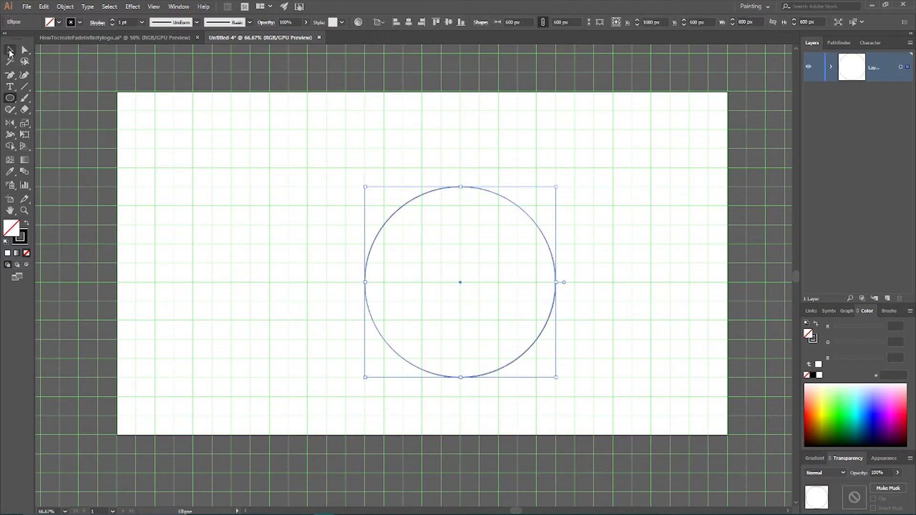
Keep the circle's fill at none and make its black stroke the active colour attribute.
click(9, 51)
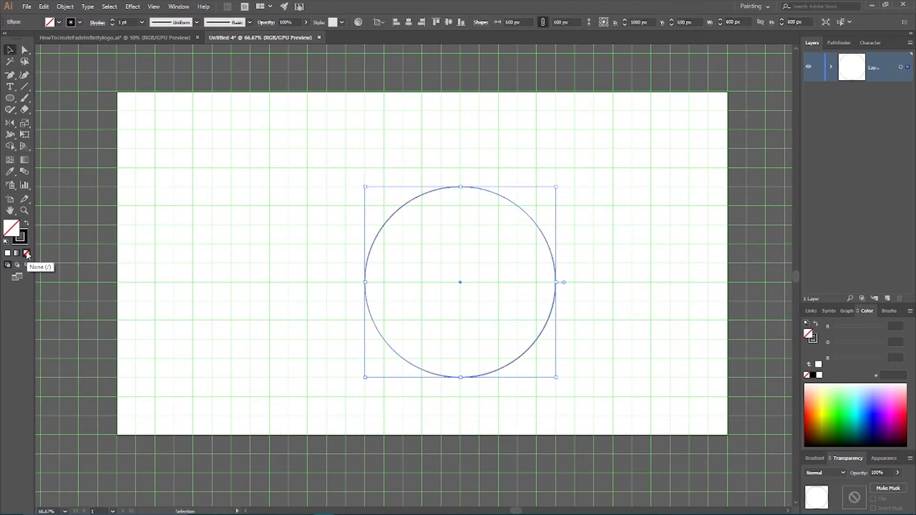
click(22, 243)
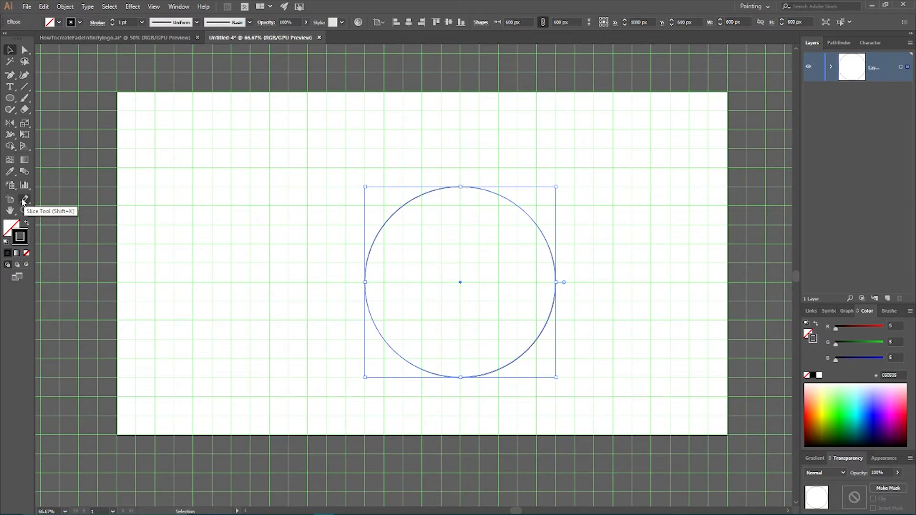
click(11, 226)
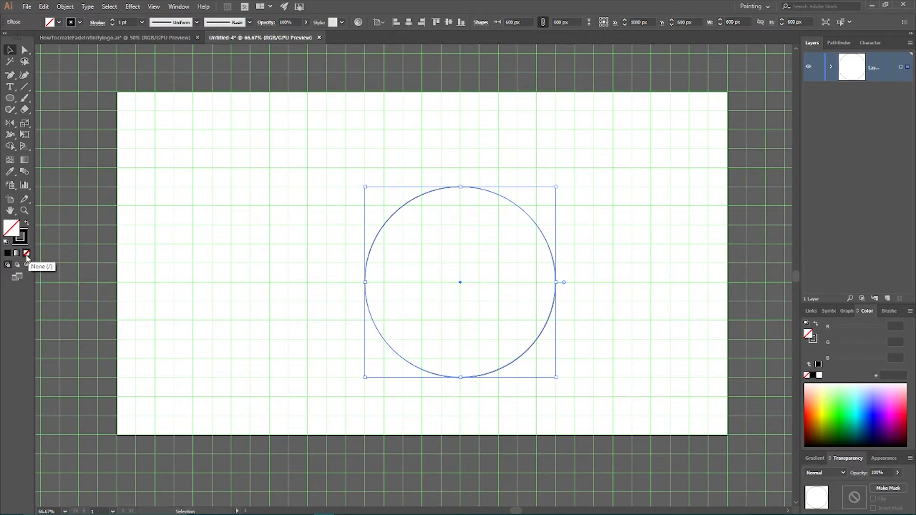
click(22, 239)
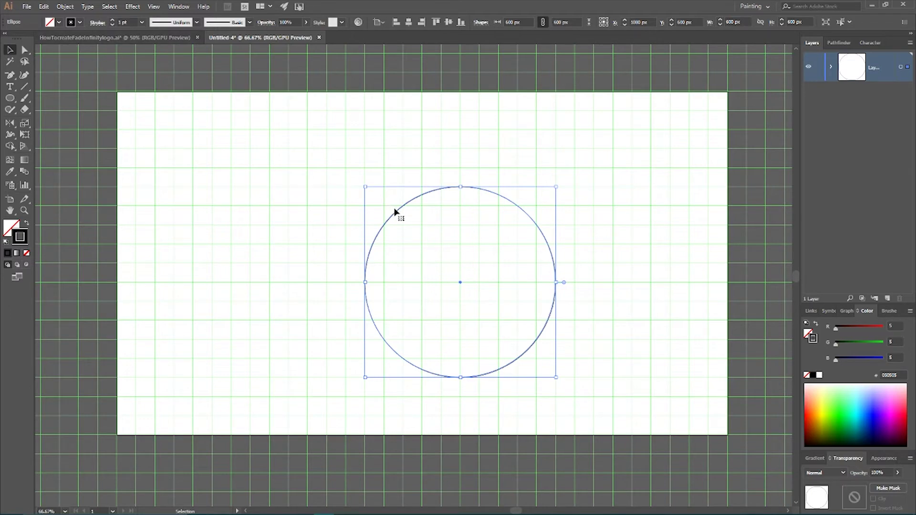
Move the circle along the grid so its centre sits at X 840 px, Y 480 px.
key(ctrl+shift+a)
drag(395, 218, 348, 189)
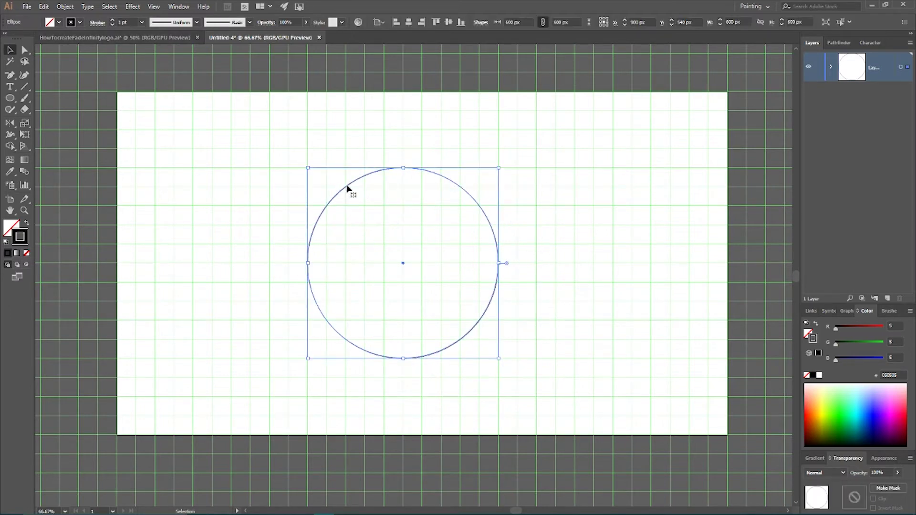
key(Up)
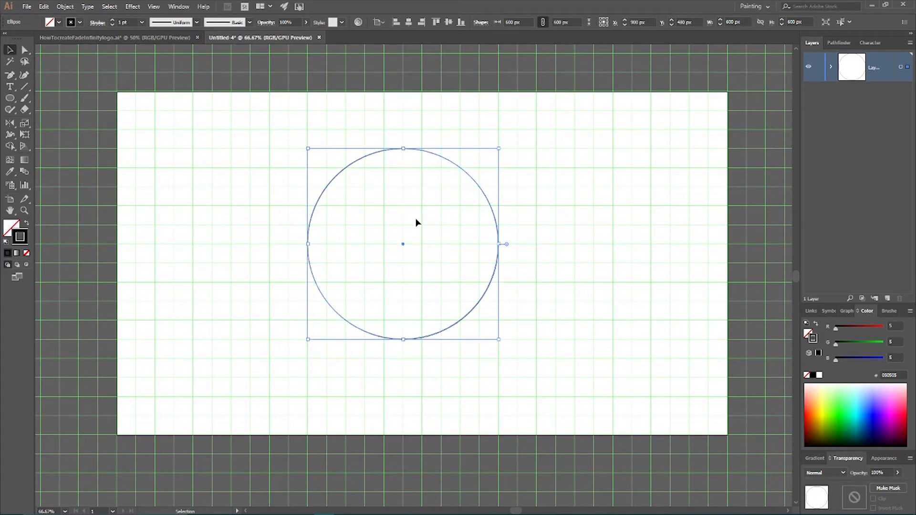
key(Left)
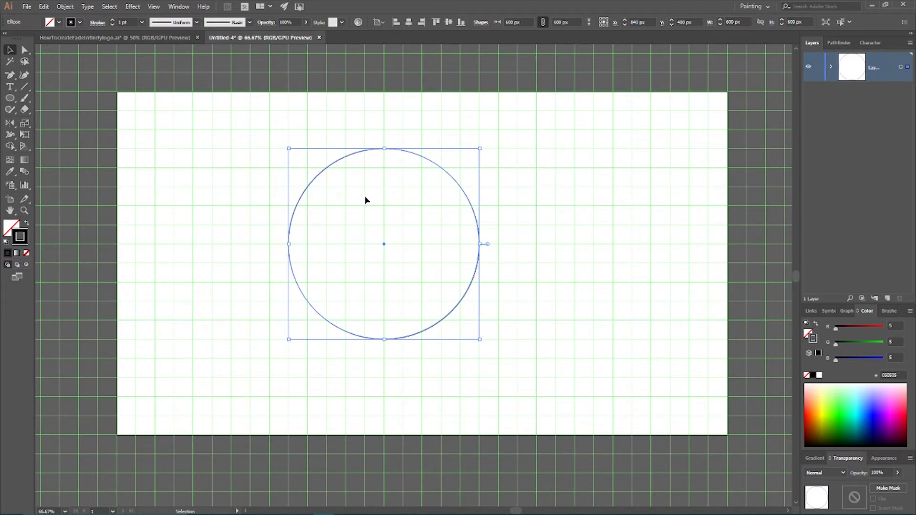
Copy the circle in place and scale the copy down to 480 px around the same centre.
key(a)
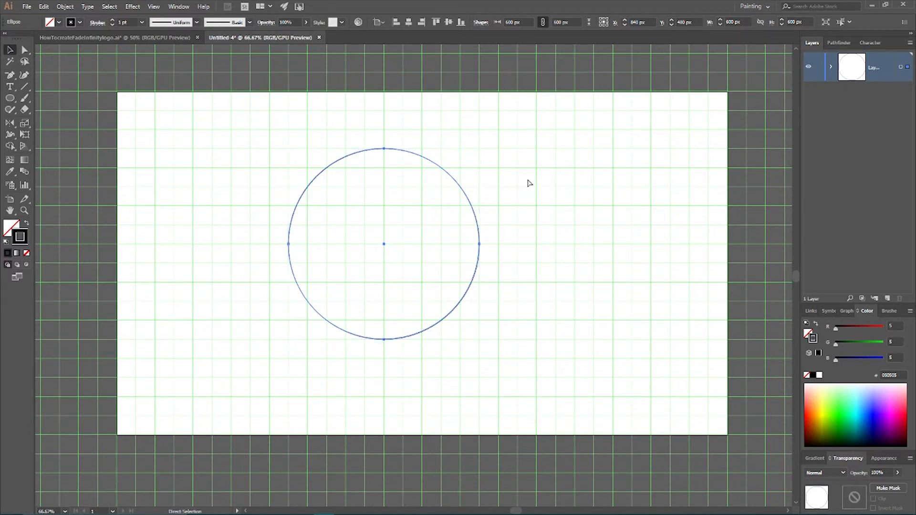
key(v)
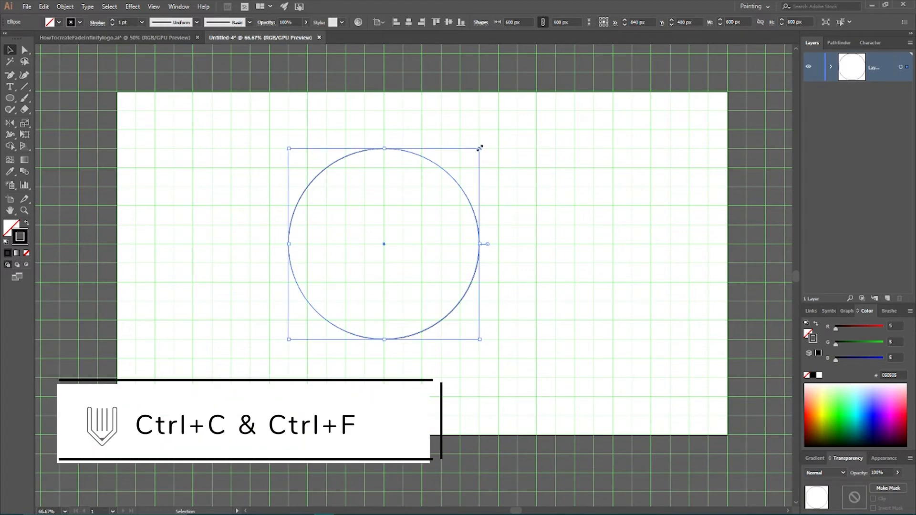
drag(479, 148, 465, 160)
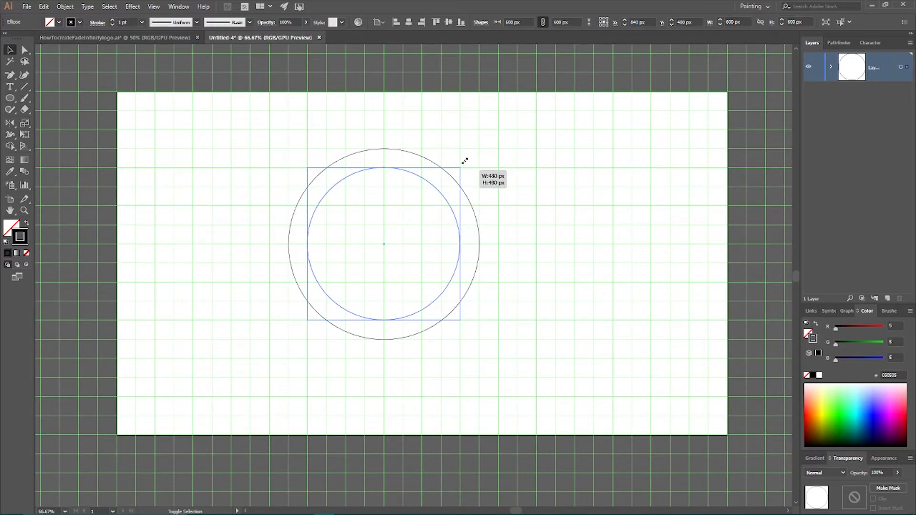
drag(464, 161, 464, 161)
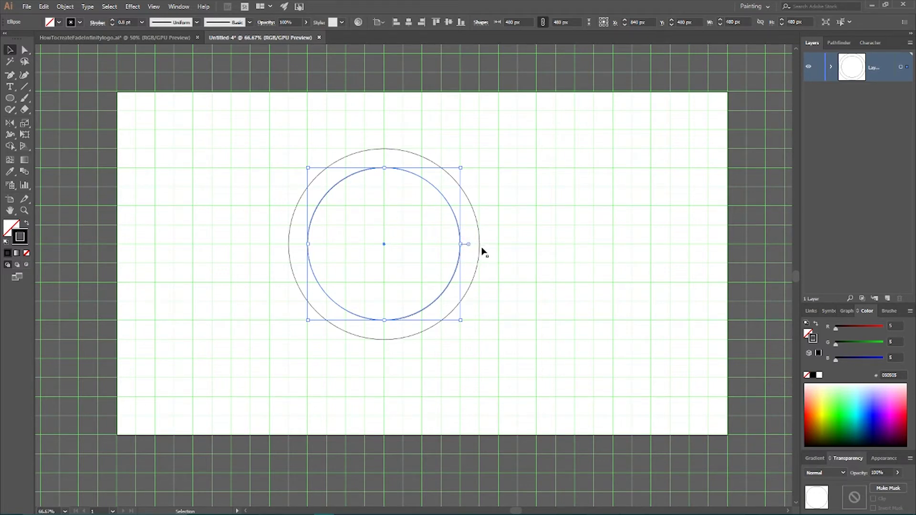
Copy the 480 px circle in place and scale the copy to 360 px around its centre.
key(a)
key(v)
drag(460, 167, 448, 178)
key(a)
key(v)
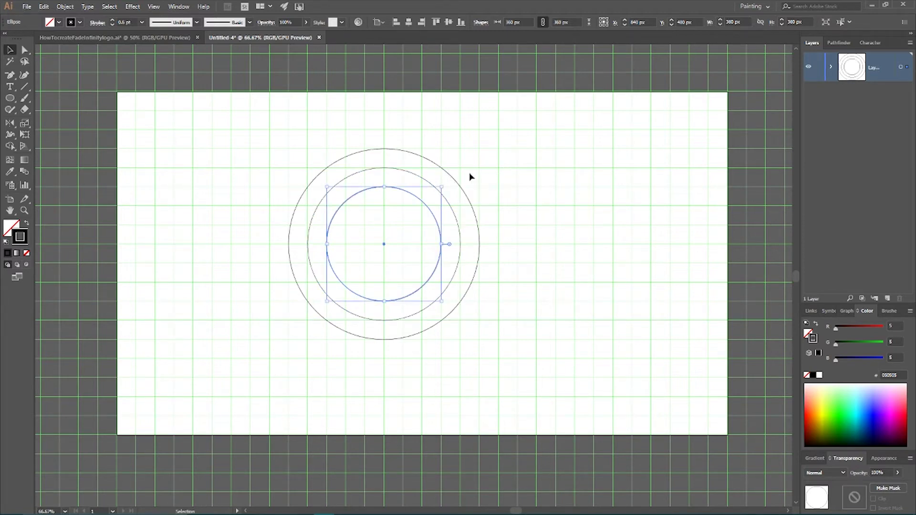
Copy the 360 px circle in place and scale the copy inward by one grid square on each side around its centre.
drag(440, 184, 423, 203)
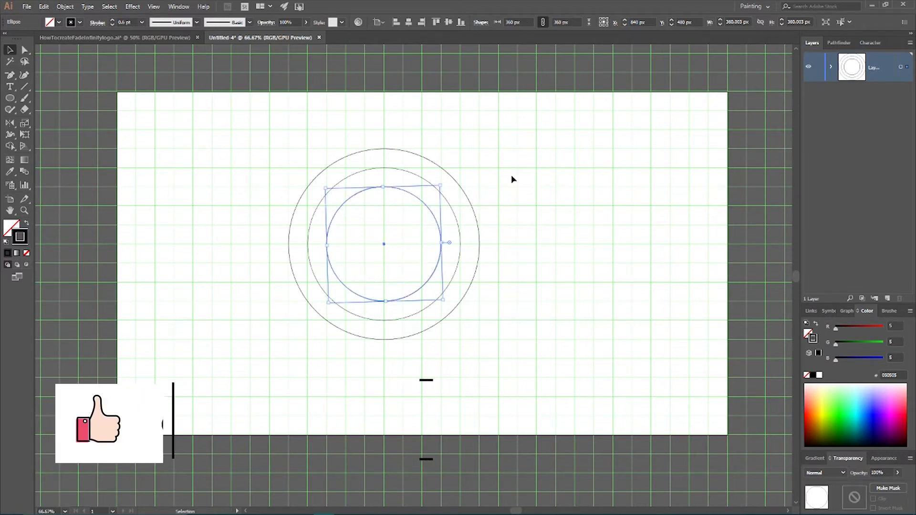
key(Delete)
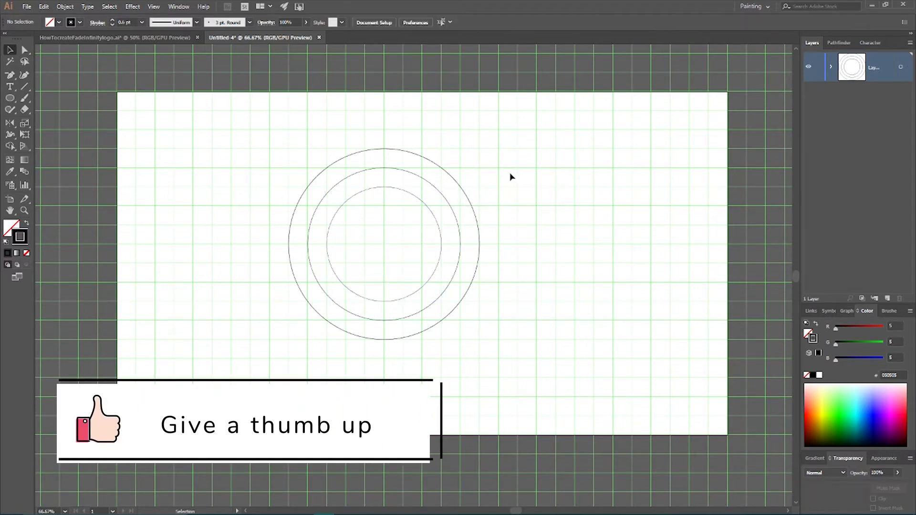
key(a)
click(441, 243)
key(v)
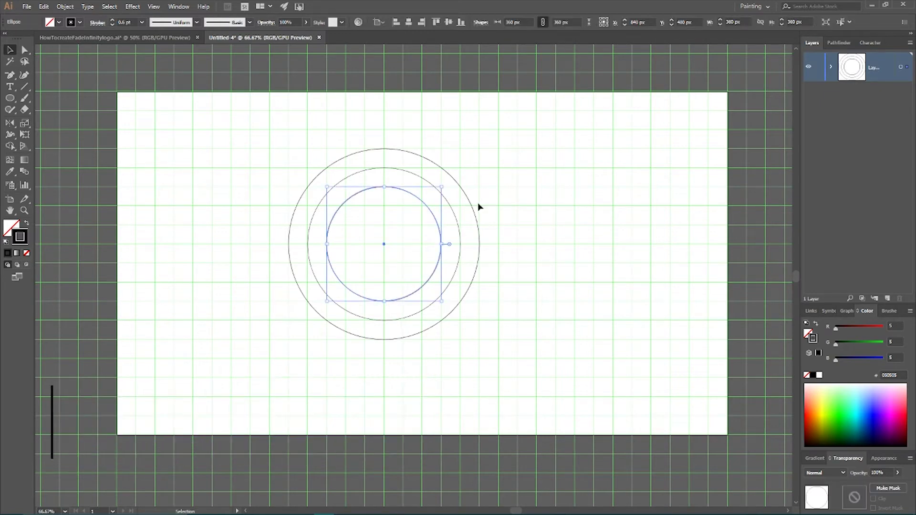
drag(441, 187, 430, 197)
Set the stroke weight of all four concentric circles to 1 pt.
drag(208, 129, 528, 345)
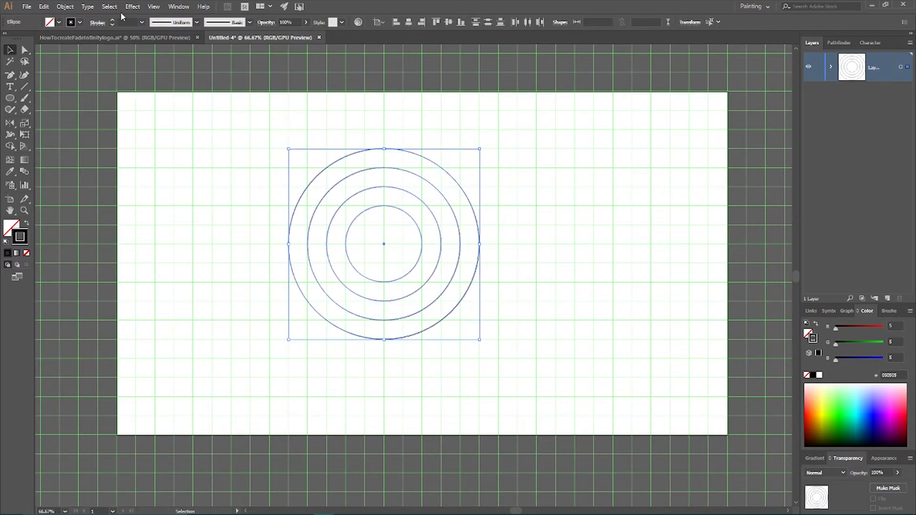
click(113, 22)
click(175, 143)
Draw a vertical line about 780 px long at X 540 px, touching the outer circle's left edge, with the Line Segment tool.
click(25, 87)
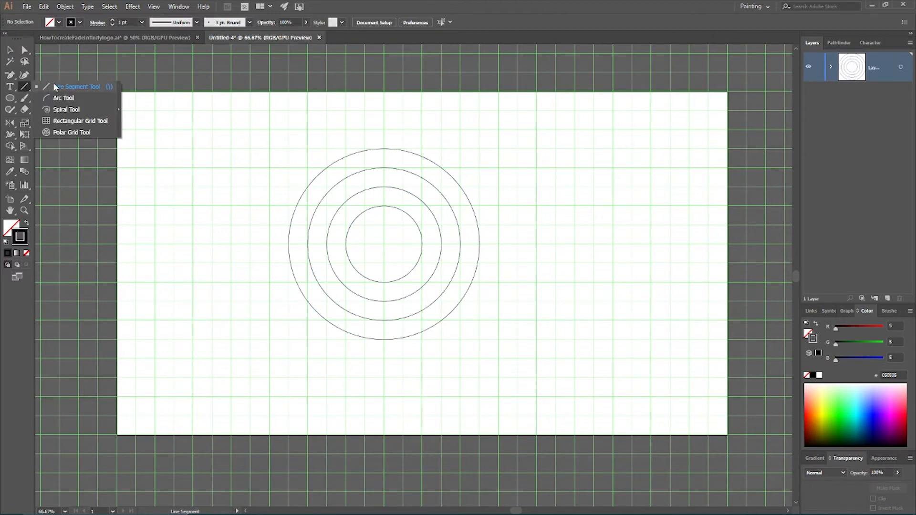
click(83, 87)
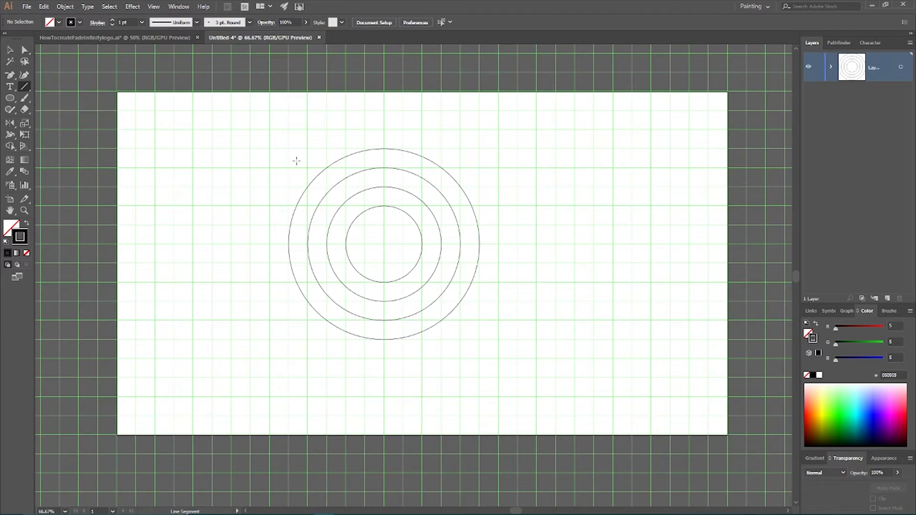
drag(288, 129, 273, 382)
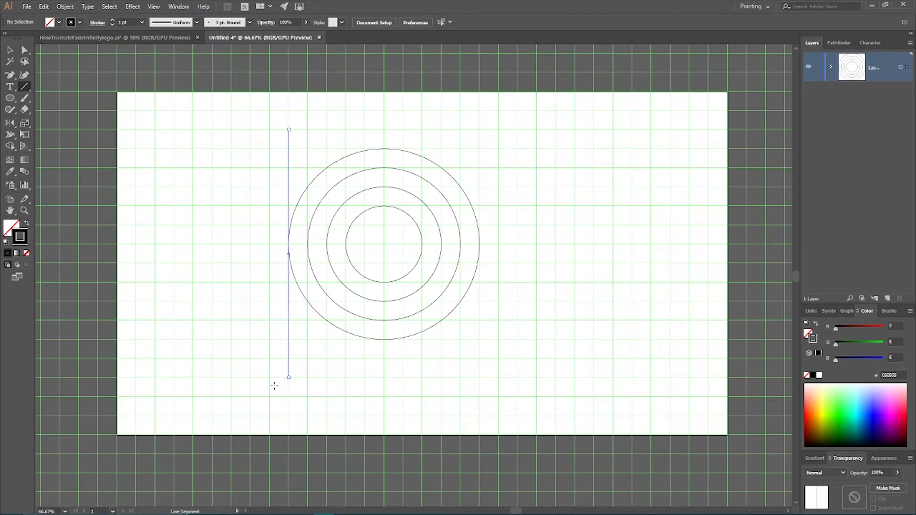
Duplicate the line at 60 px intervals to make four, and copy the set to the circles' right side, centred at X 1050 px.
key(v)
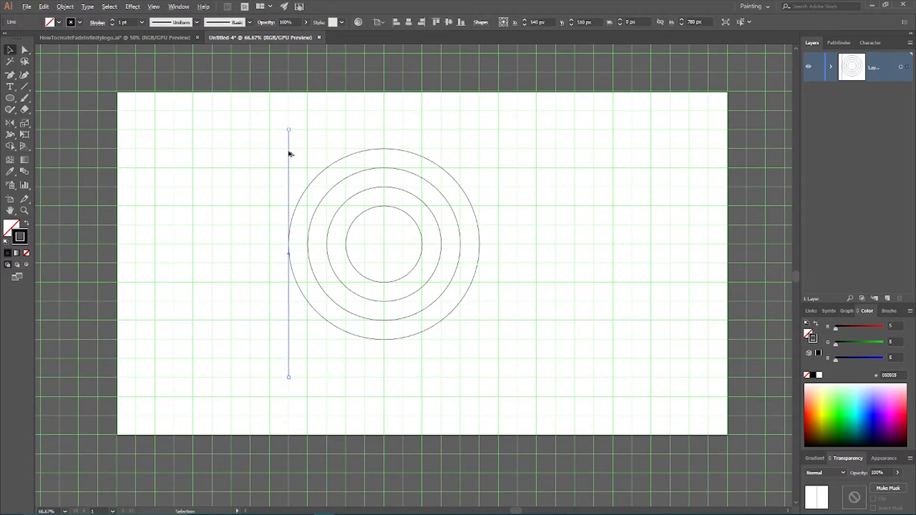
drag(289, 154, 305, 153)
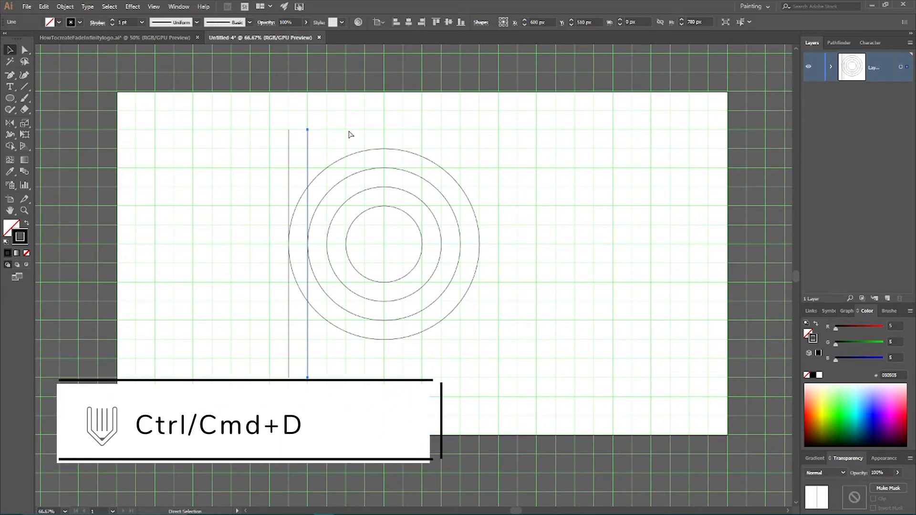
key(ctrl+d)
key(ctrl+d)
drag(237, 129, 388, 139)
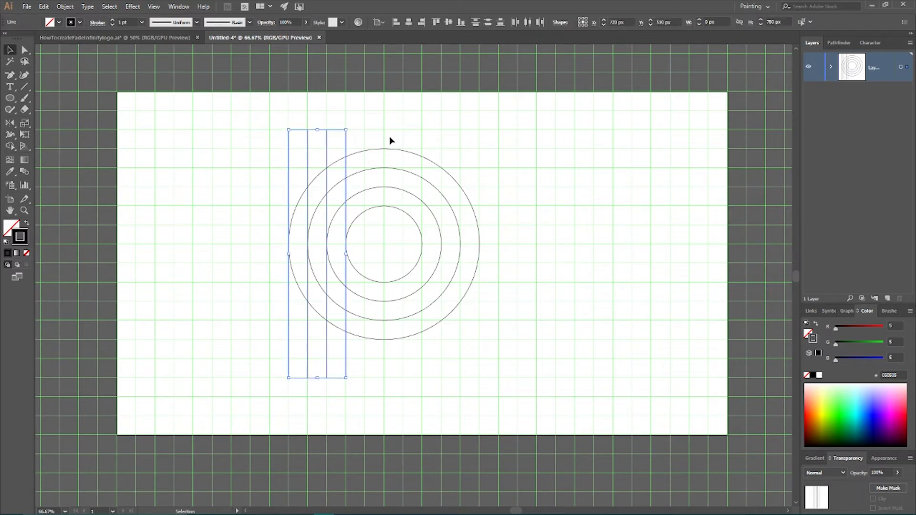
drag(348, 141, 474, 141)
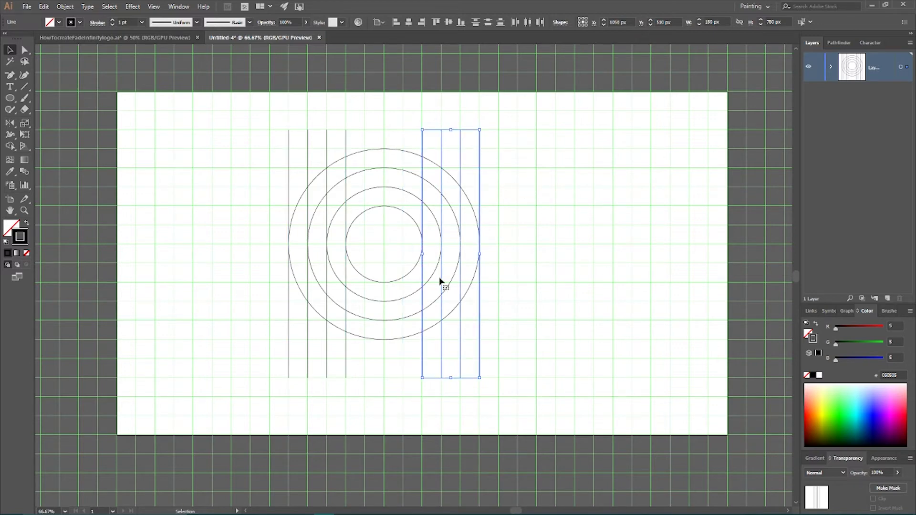
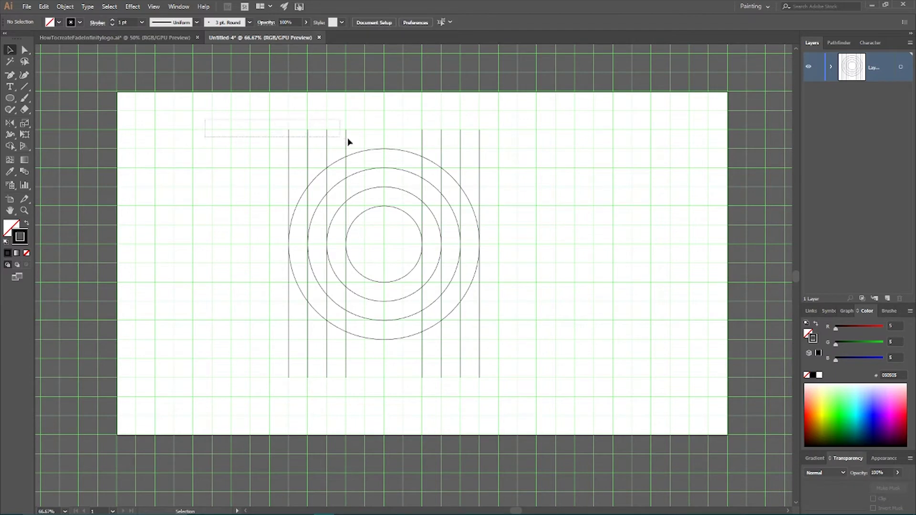
Rotate the left set of four lines 45° counterclockwise and the right set 45° clockwise.
key(ctrl+shift+b)
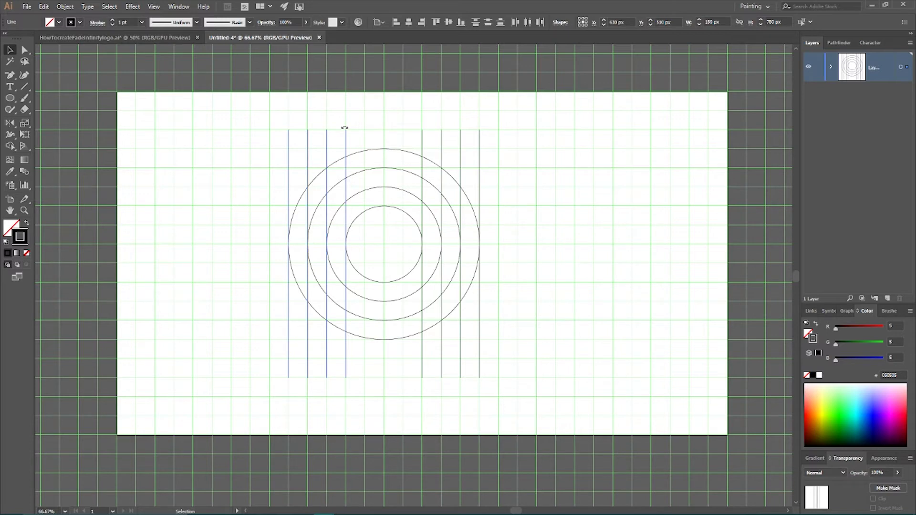
drag(338, 129, 296, 134)
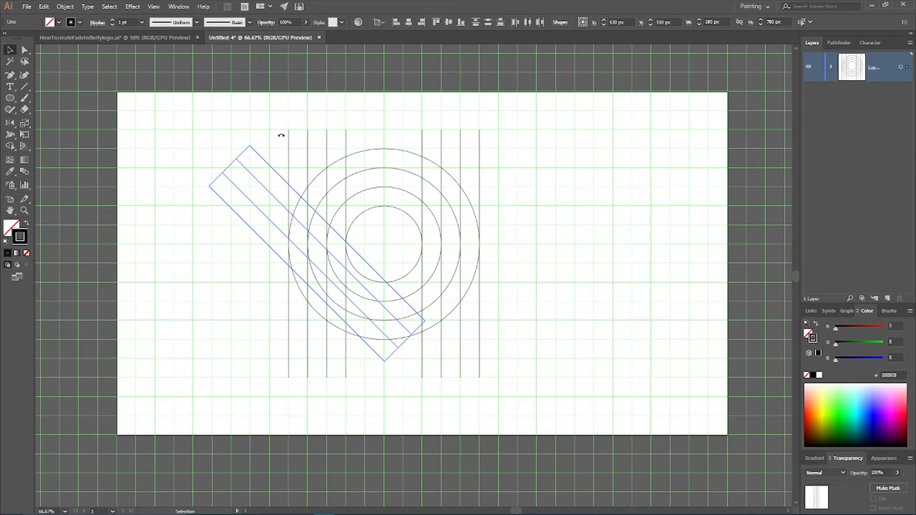
drag(280, 135, 283, 136)
drag(391, 116, 511, 164)
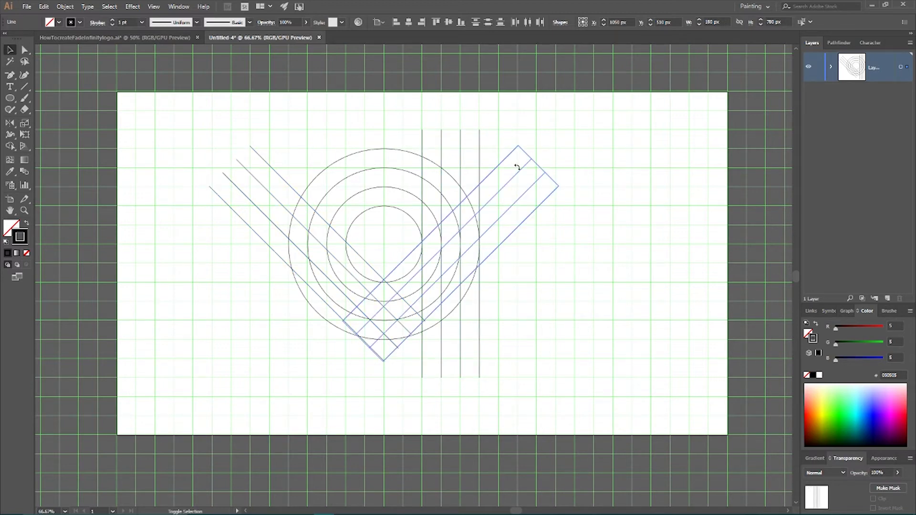
drag(517, 167, 518, 167)
Turn off Snap to Grid and enable Smart Guides, then deselect the lines.
key(ctrl+shift+apostrophe)
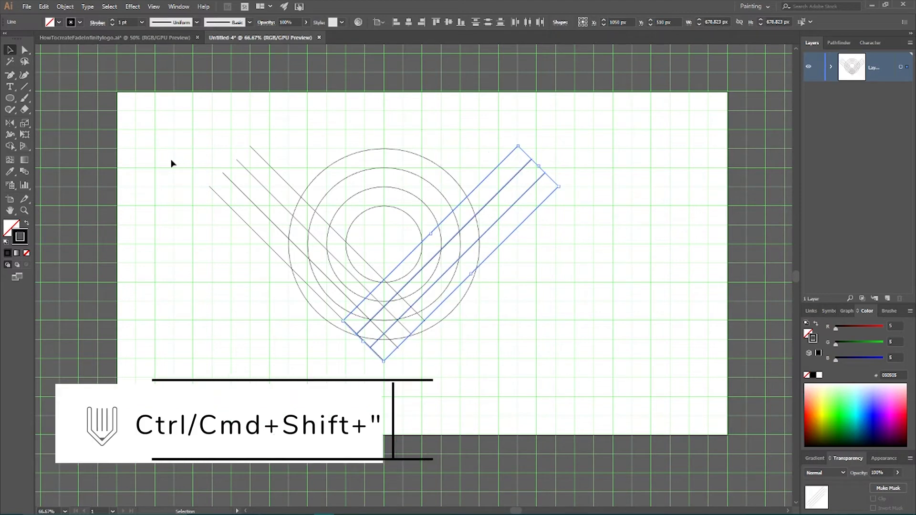
scroll(172, 162, down, 2)
key(ctrl)
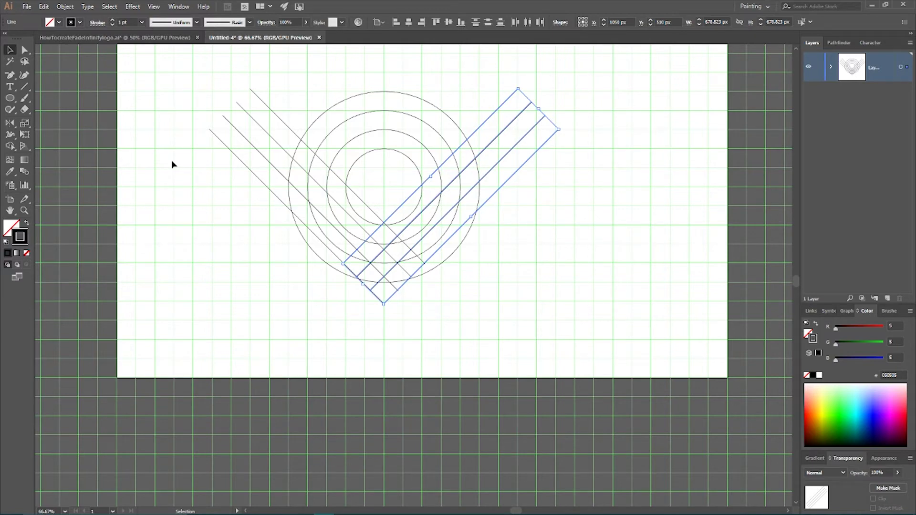
key(ctrl+u)
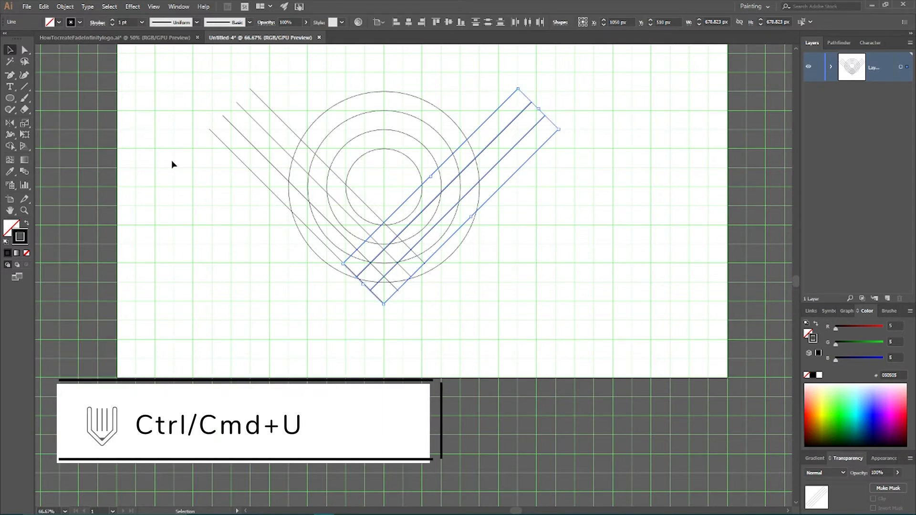
click(154, 7)
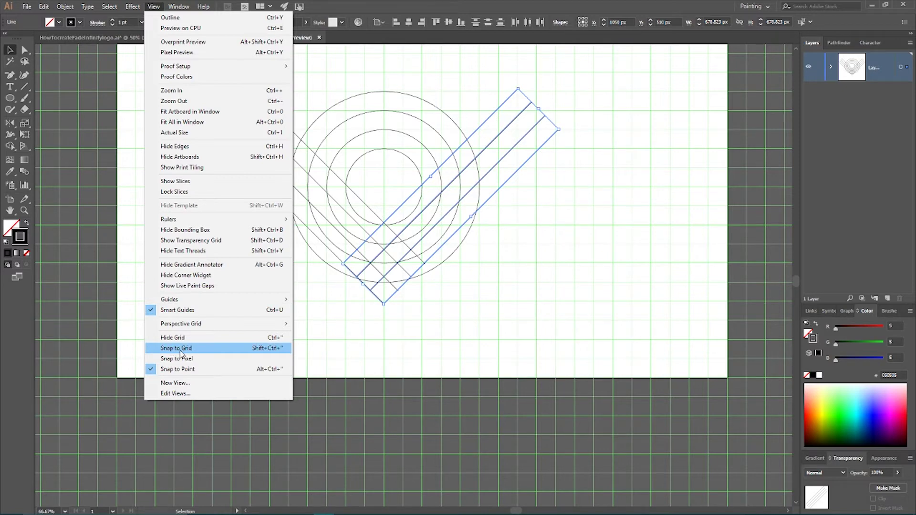
click(597, 242)
Switch the artwork to Outline view and select the four diagonal lines on the left.
key(a)
key(ctrl+y)
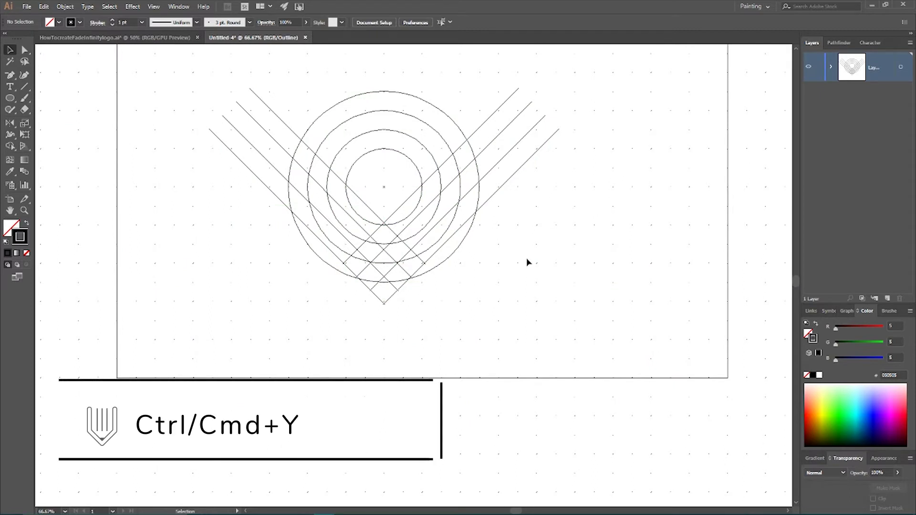
drag(179, 72, 276, 160)
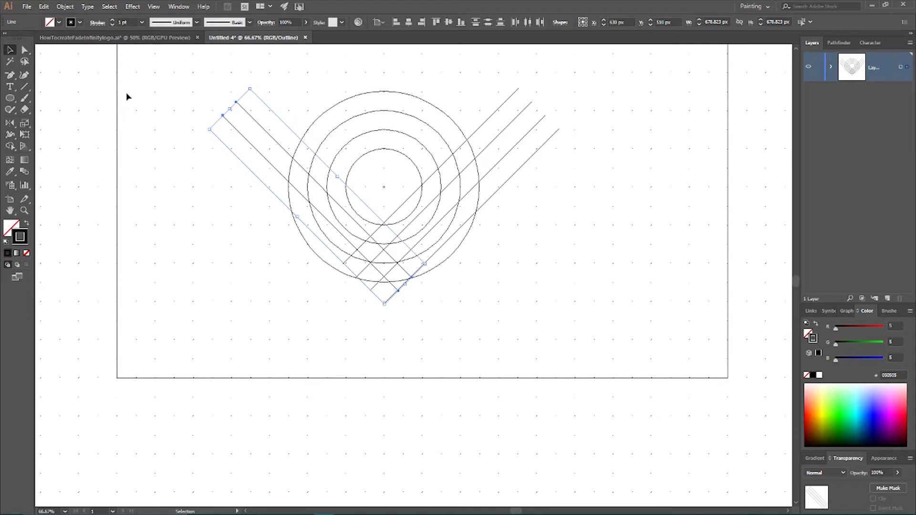
Toggle Snap to Pixel on and back off.
click(904, 22)
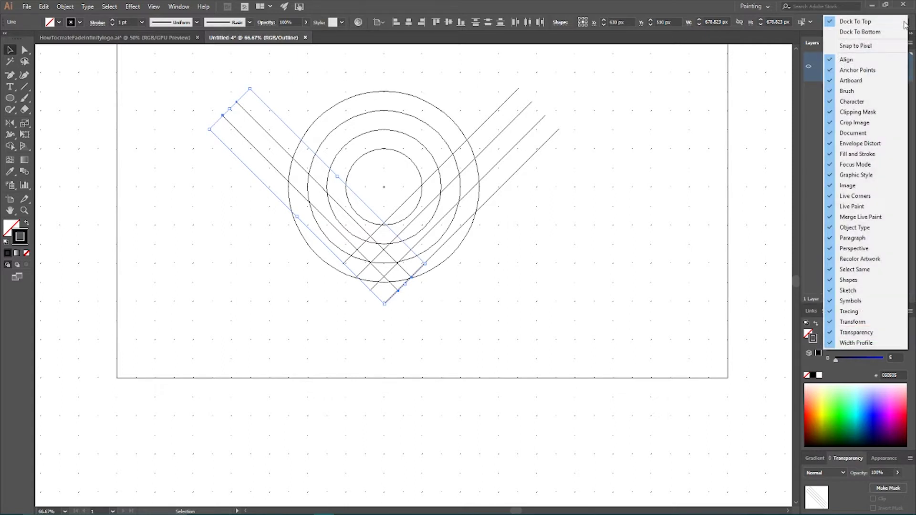
click(877, 42)
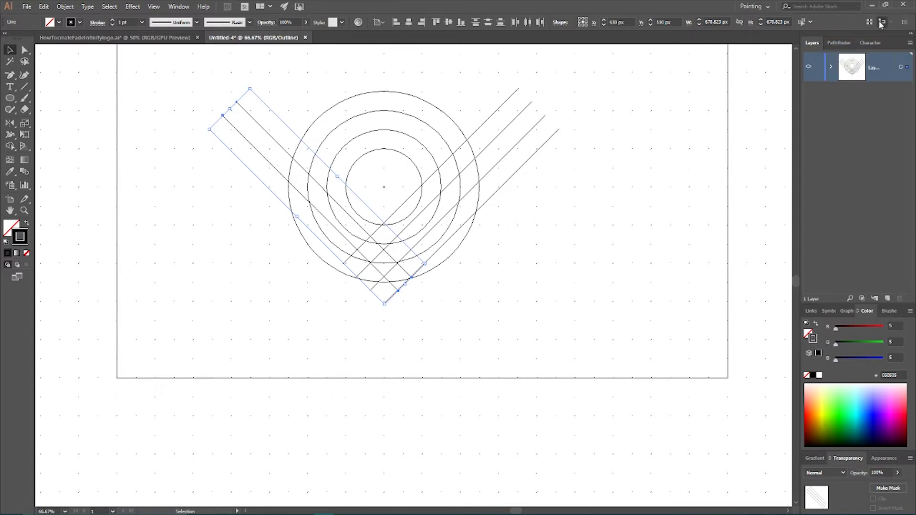
click(904, 22)
click(880, 50)
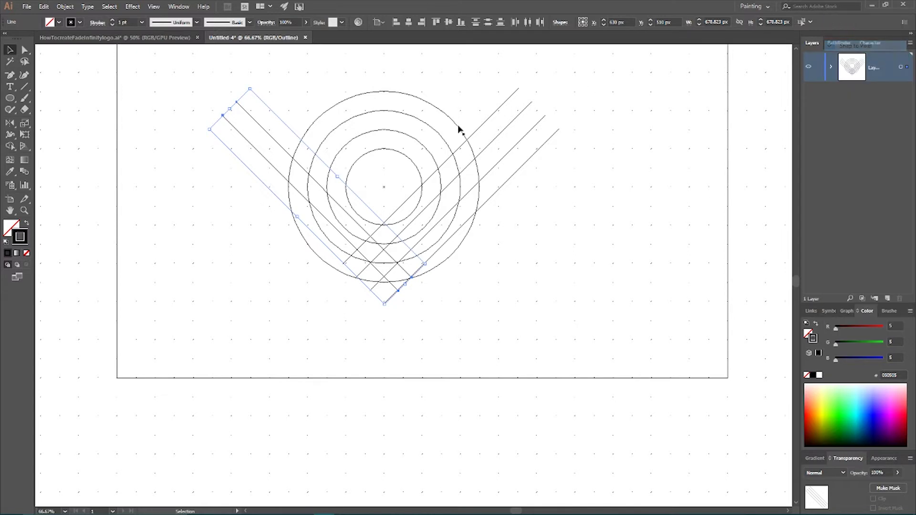
key(ctrl+=)
key(ctrl+=)
key(ctrl+=)
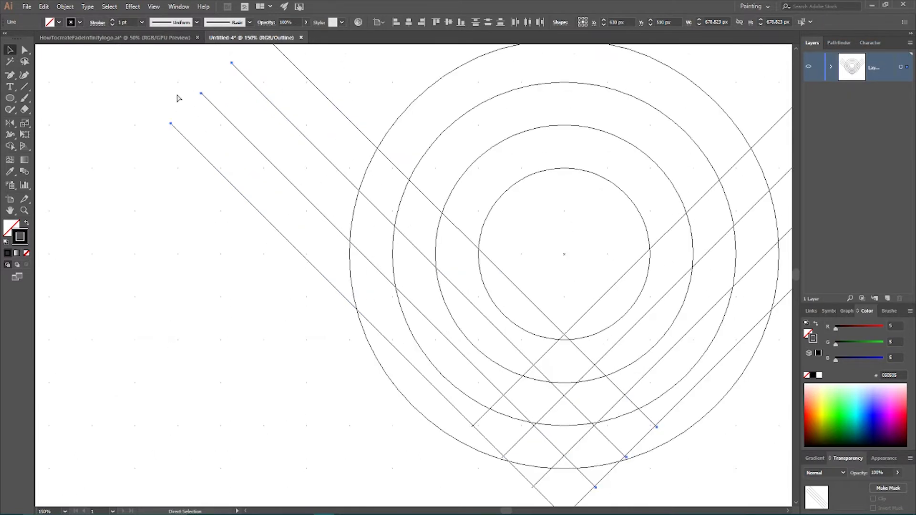
scroll(577, 235, down, 5)
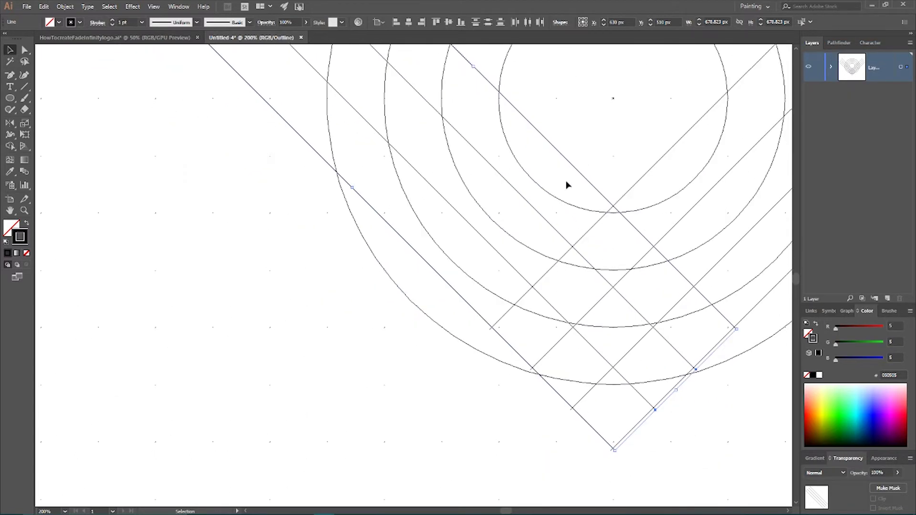
drag(535, 129, 523, 174)
key(ctrl+-)
key(ctrl+-)
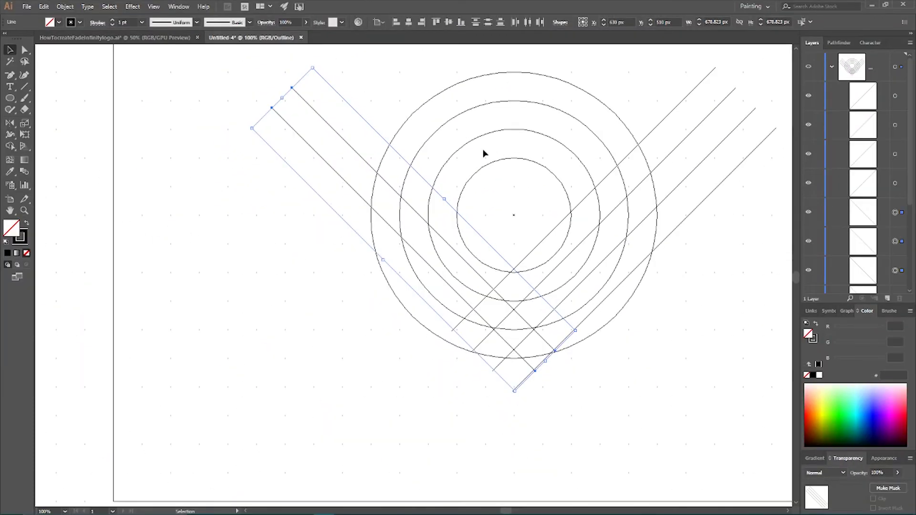
scroll(468, 153, down, 3)
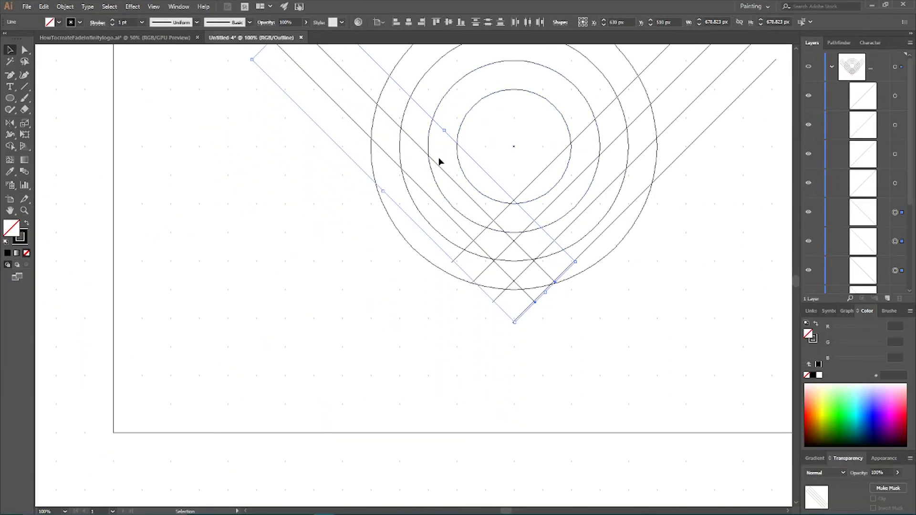
scroll(450, 154, up, 2)
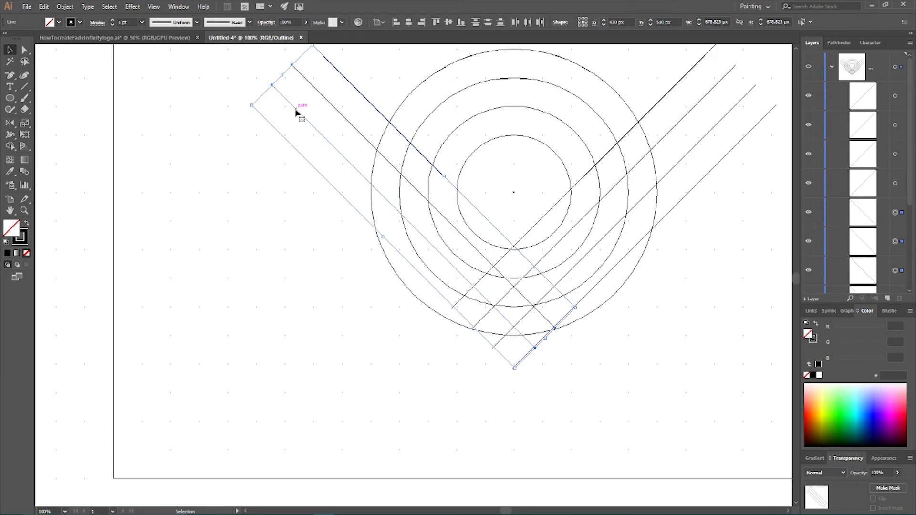
Move the four selected diagonal lines down beside the circles' lower-left edges, to about X 630.7 px, Y 575.3 px.
key(ctrl+=)
key(ctrl+=)
key(ctrl+=)
key(ctrl+=)
key(ctrl+=)
key(ctrl+=)
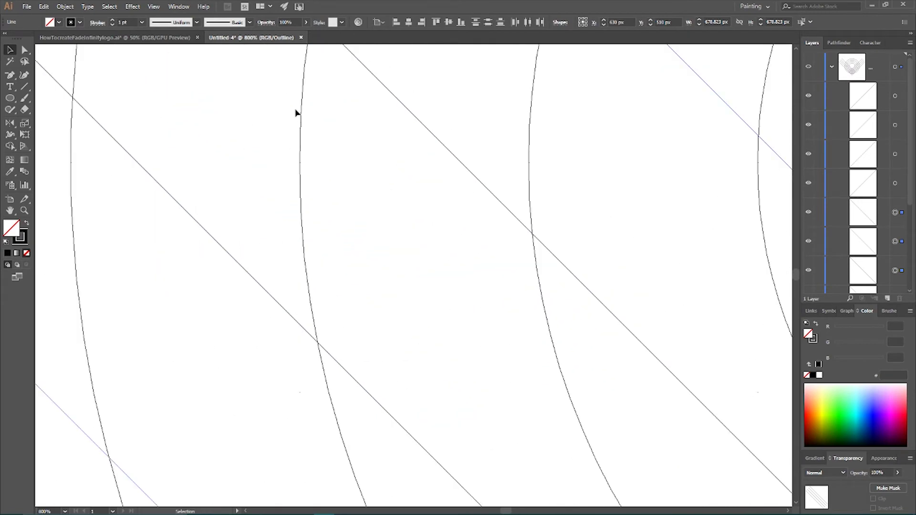
scroll(439, 168, down, 10)
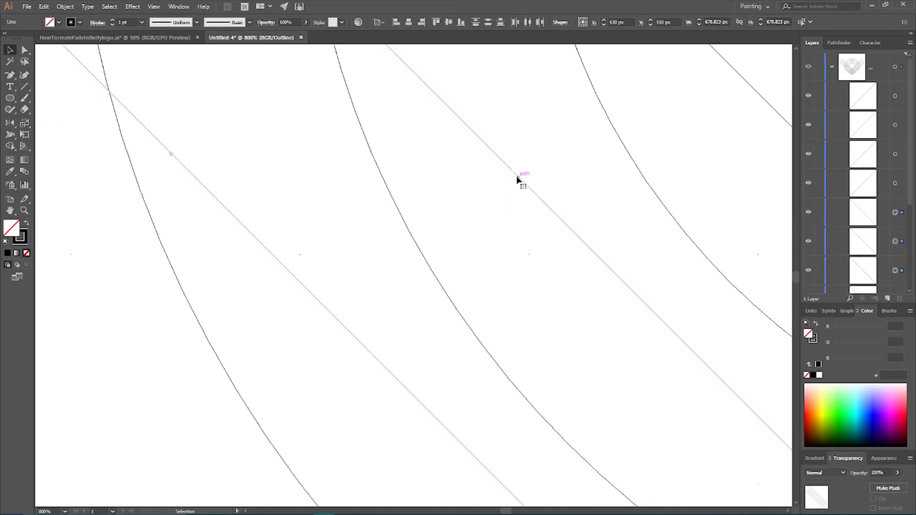
drag(499, 163, 444, 319)
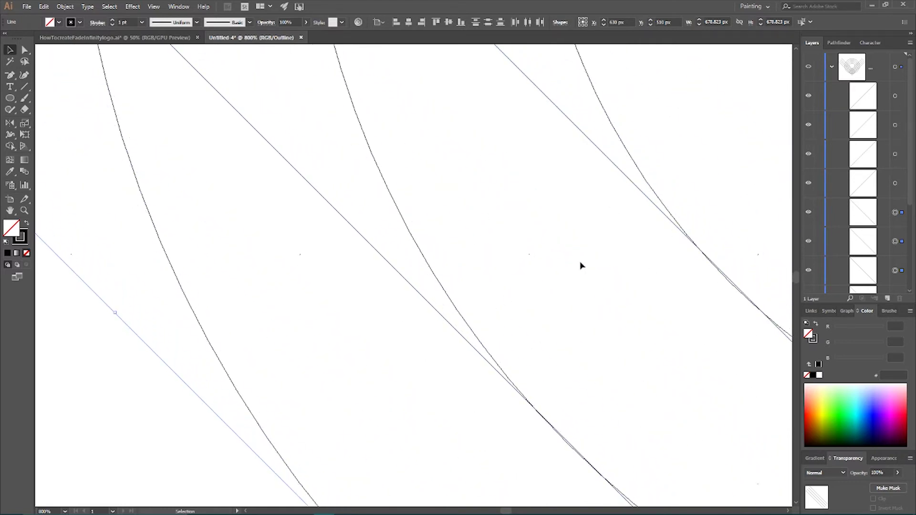
scroll(562, 277, down, 4)
drag(661, 389, 731, 488)
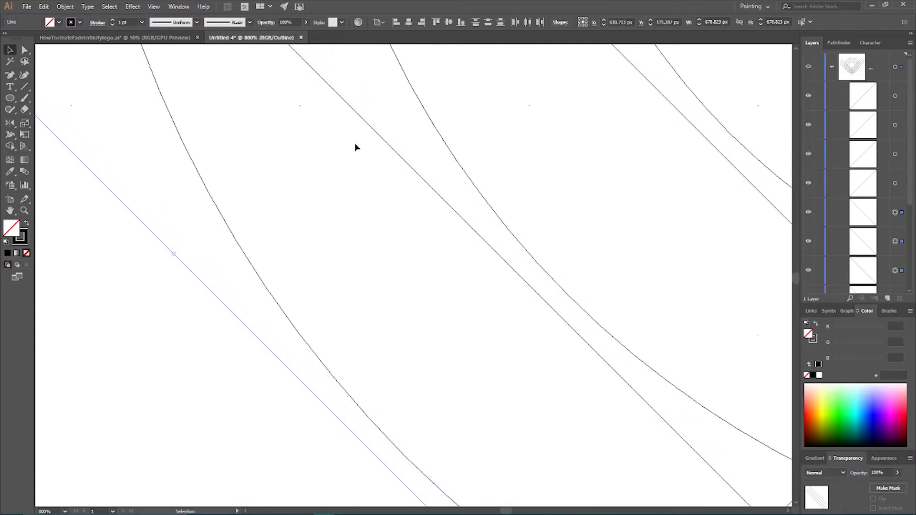
Slide the four selected lines down along their own 45° direction to about X 671.3 px.
drag(380, 139, 533, 296)
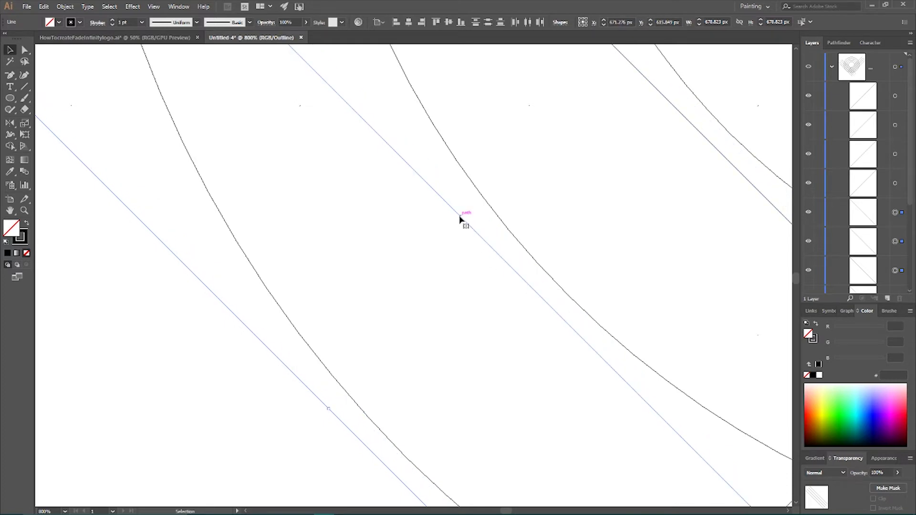
key(ctrl+minus)
key(ctrl+minus)
key(ctrl+minus)
key(ctrl+minus)
key(ctrl+minus)
key(ctrl+minus)
key(ctrl+minus)
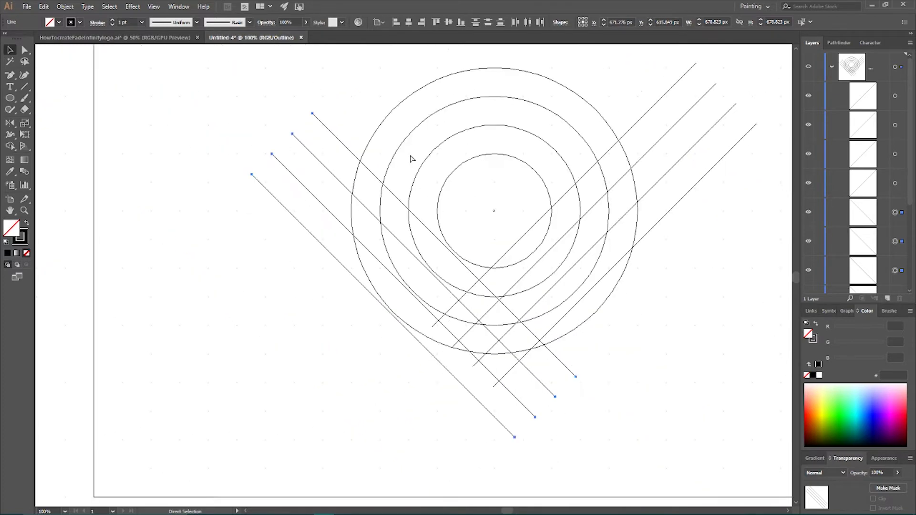
Shift the four selected left diagonal lines slightly toward the circles, to about X 677.7 px, so they meet the circles' lower-left edges.
key(ctrl+plus)
key(ctrl+plus)
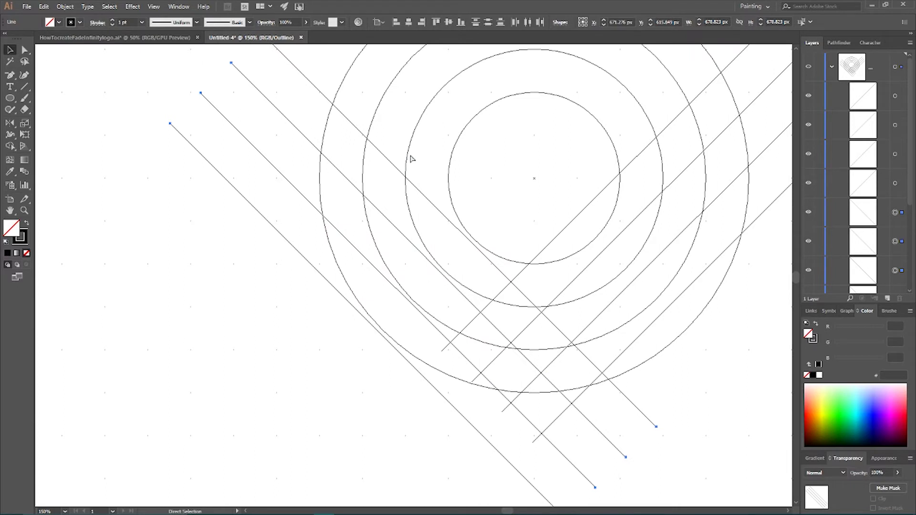
key(v)
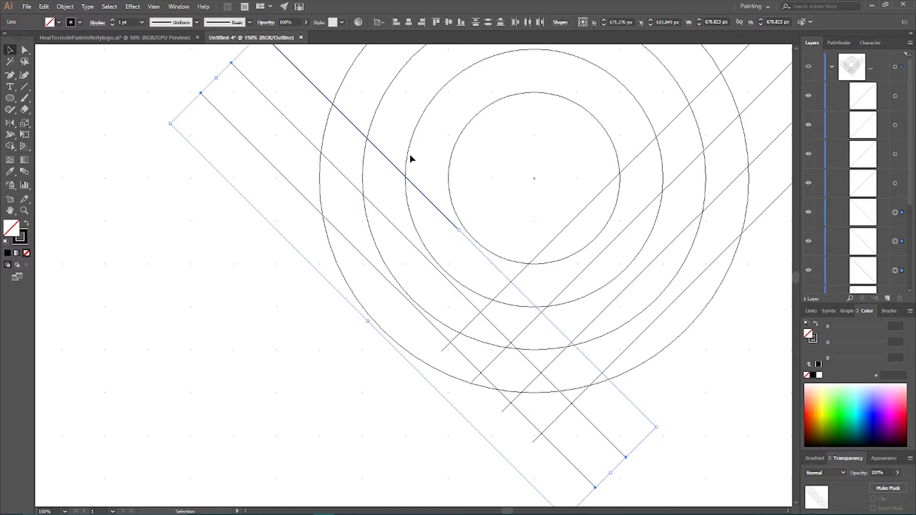
click(380, 184)
key(a)
key(ctrl+plus)
key(ctrl+plus)
key(ctrl+plus)
key(v)
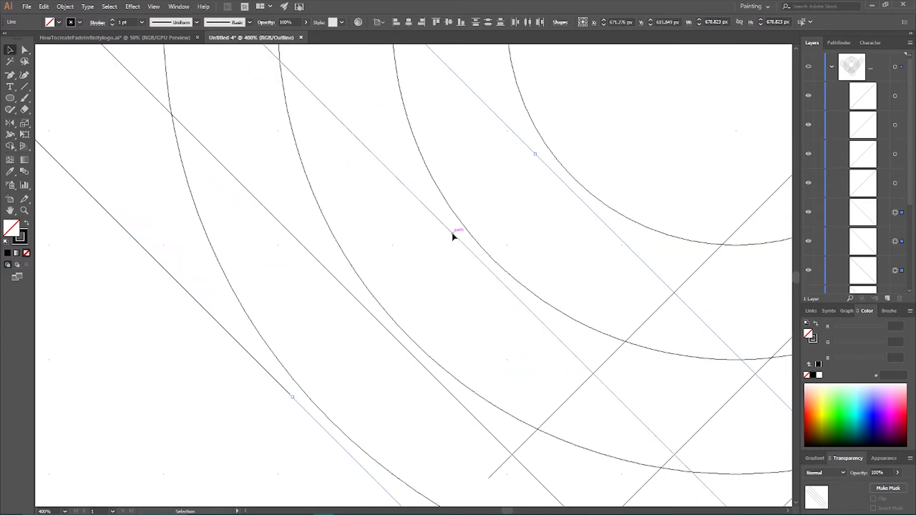
mouse_move(452, 235)
mouse_down()
mouse_move(466, 236)
mouse_move(447, 234)
mouse_up()
key(ctrl+plus)
key(ctrl+plus)
key(ctrl+plus)
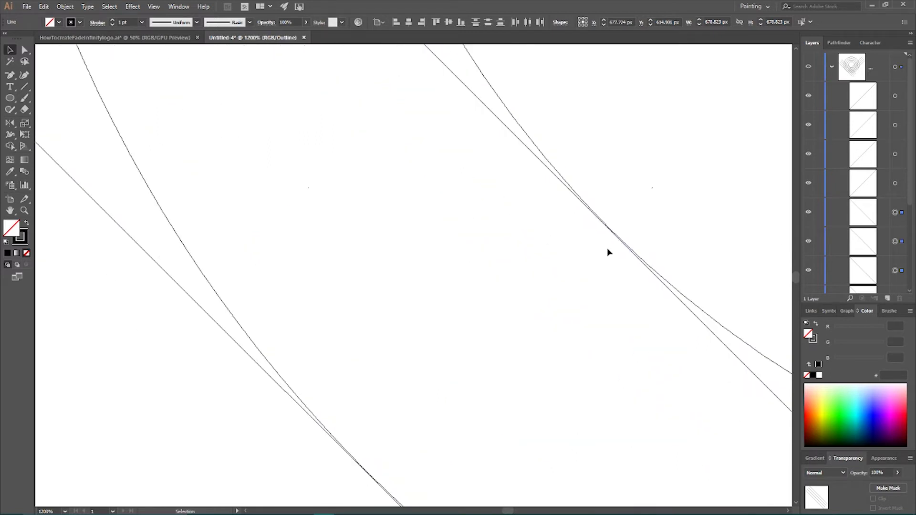
Fine-tune the four left lines to about X 675.6 px, Y 612.7 px, and check the enclosed regions with Shape Builder.
mouse_move(630, 265)
mouse_down()
mouse_move(640, 267)
mouse_move(638, 256)
mouse_up()
key(ctrl+minus)
key(ctrl+minus)
key(ctrl+minus)
key(ctrl+minus)
key(ctrl+minus)
key(ctrl+minus)
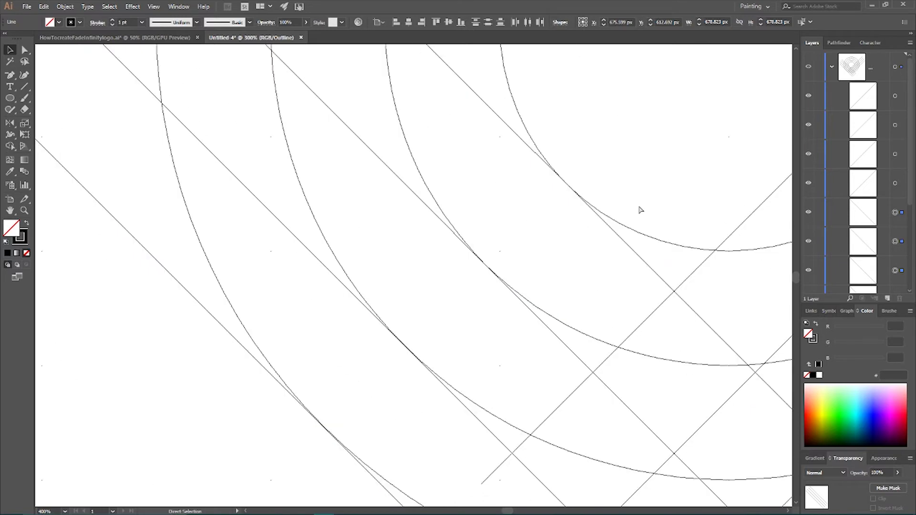
click(10, 147)
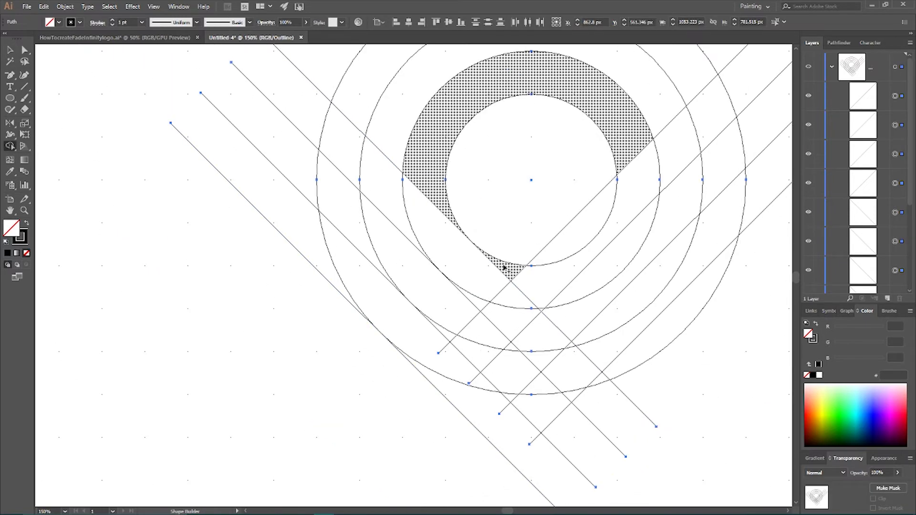
key(v)
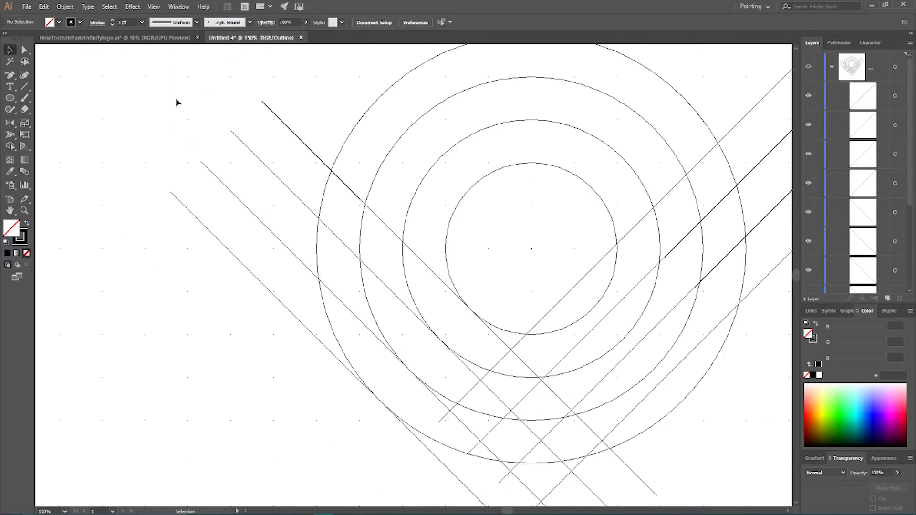
Nudge the four left diagonal lines by about -0.31 px horizontally and -0.44 px vertically to sit tangent to the circles.
key(ctrl+plus)
key(ctrl+plus)
key(ctrl+plus)
key(ctrl+plus)
key(ctrl+plus)
key(ctrl+plus)
key(ctrl+plus)
key(ctrl+plus)
drag(536, 504, 762, 353)
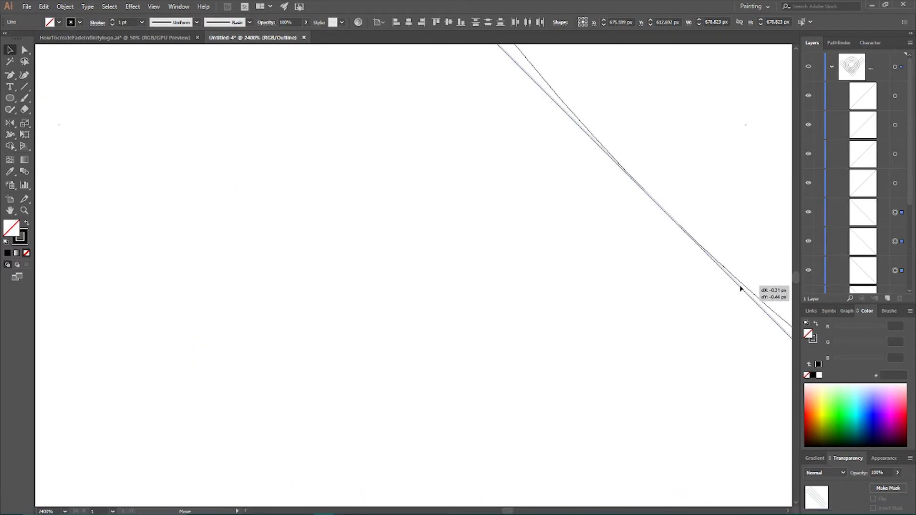
key(ctrl+minus)
key(ctrl+minus)
key(ctrl+minus)
key(ctrl+minus)
key(ctrl+minus)
key(ctrl+minus)
key(ctrl+minus)
Select all the artwork, inspect its regions with Shape Builder, and clear the selection.
click(226, 261)
key(ctrl+a)
key(shift+m)
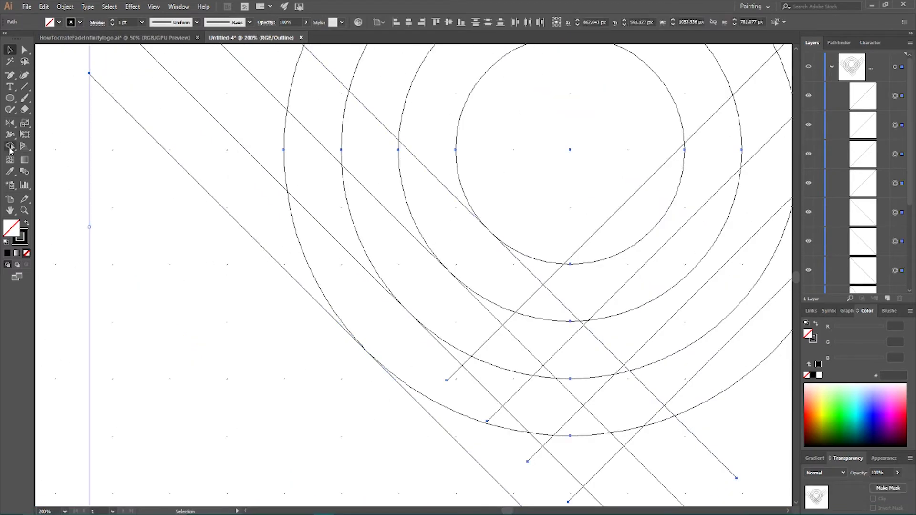
key(v)
click(238, 329)
key(ctrl+minus)
key(ctrl+minus)
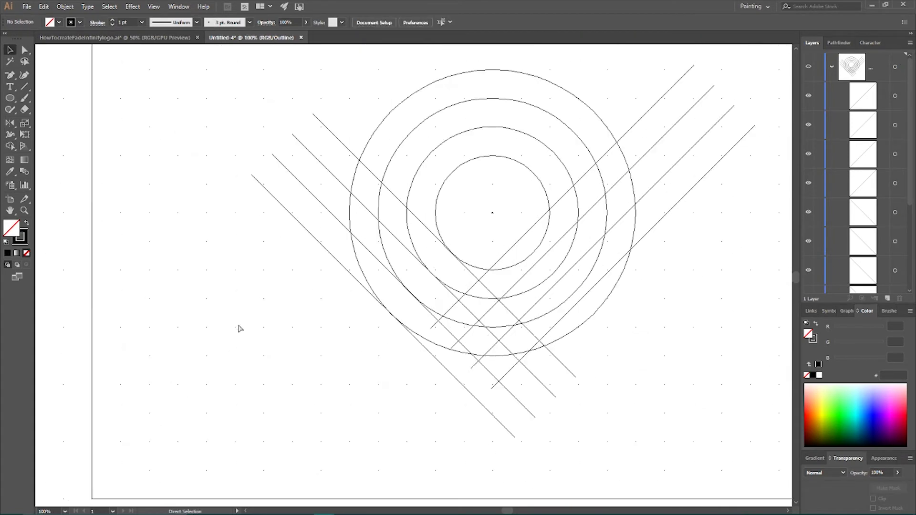
Select the four right diagonal lines and move them down beside the circles' lower-right edges, to about X 970.9 px, Y 645.4 px.
drag(743, 65, 649, 255)
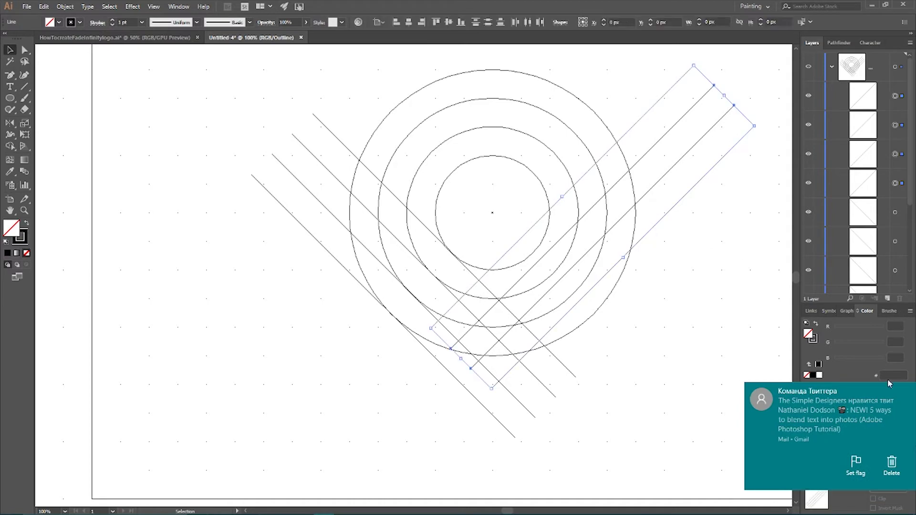
click(905, 465)
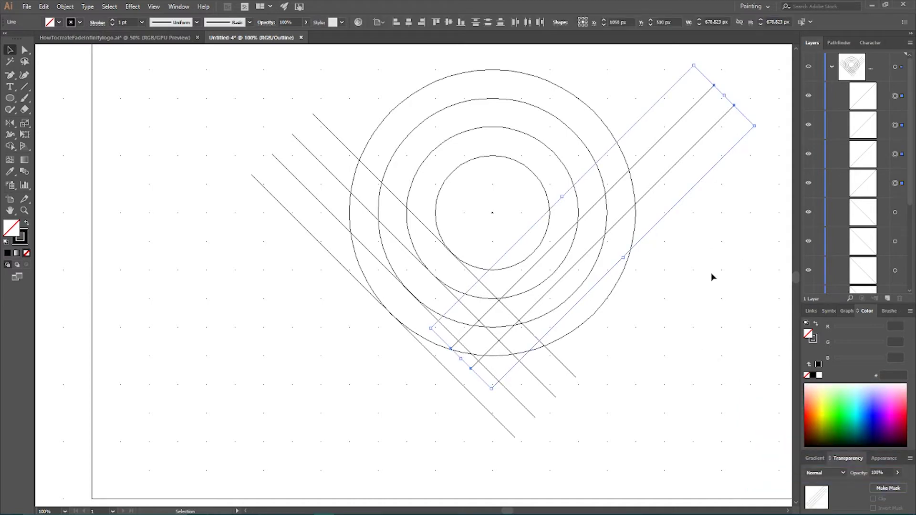
key(ctrl+plus)
key(ctrl+plus)
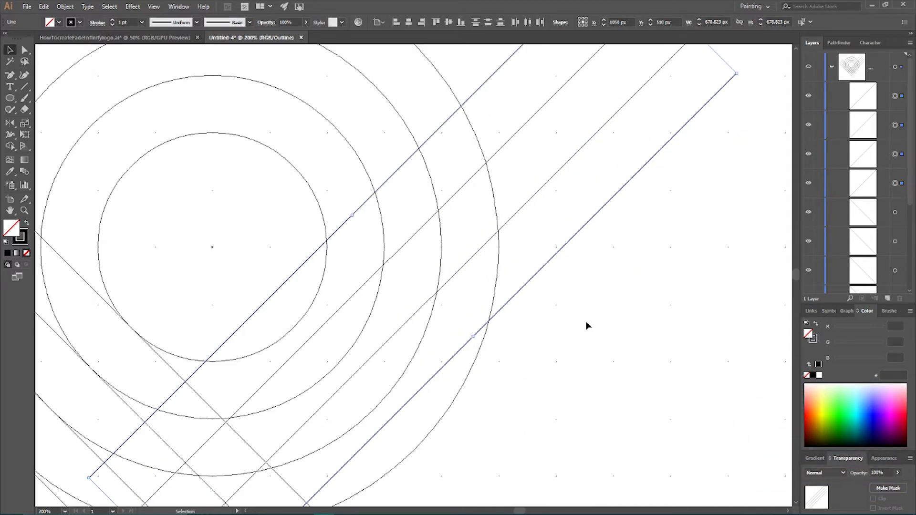
scroll(576, 309, down, 3)
drag(337, 96, 260, 226)
key(a)
scroll(326, 181, up, 5)
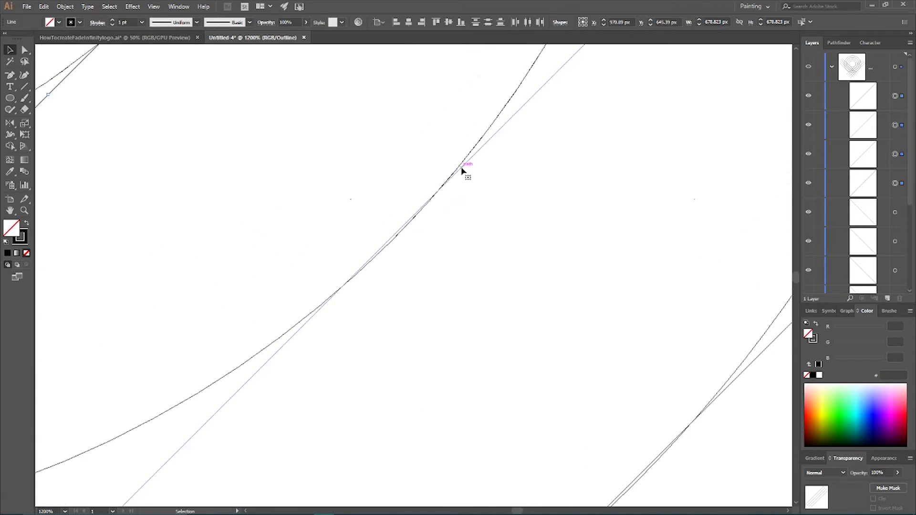
Slide the four right lines down along their own 45° direction to about X 960.4 px, Y 656.4 px, and deselect them.
drag(462, 171, 401, 232)
key(ctrl+0)
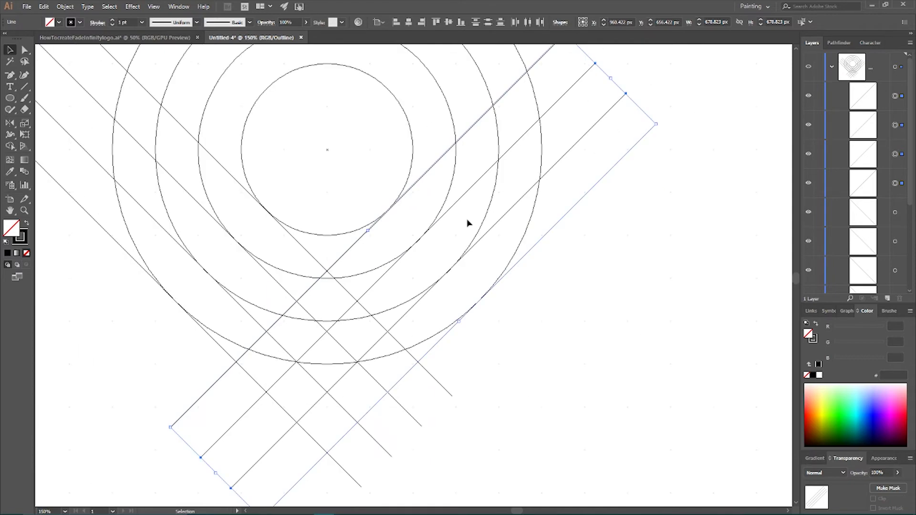
click(705, 122)
scroll(621, 164, up, 3)
key(ctrl+0)
Select all circles and lines and use Shape Builder to merge the inner ring with its diagonal band running down to the right.
drag(591, 144, 196, 350)
key(shift+m)
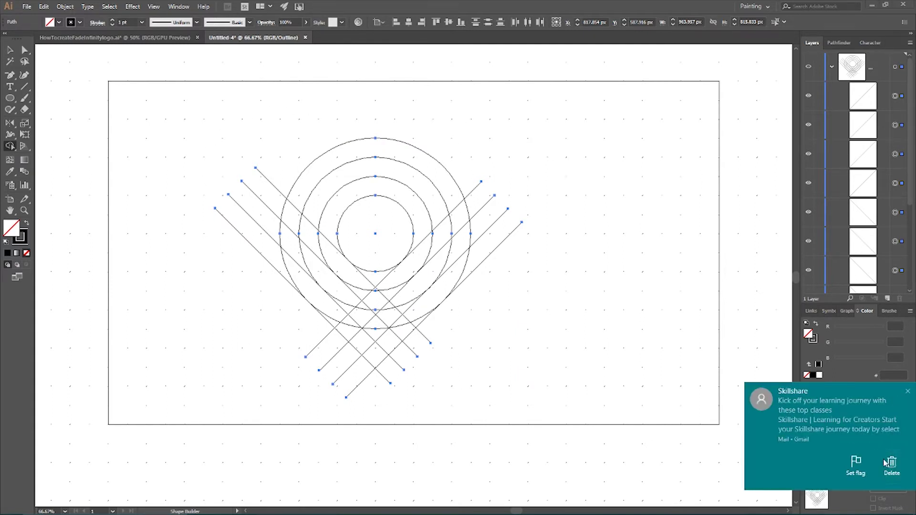
drag(8, 145, 58, 150)
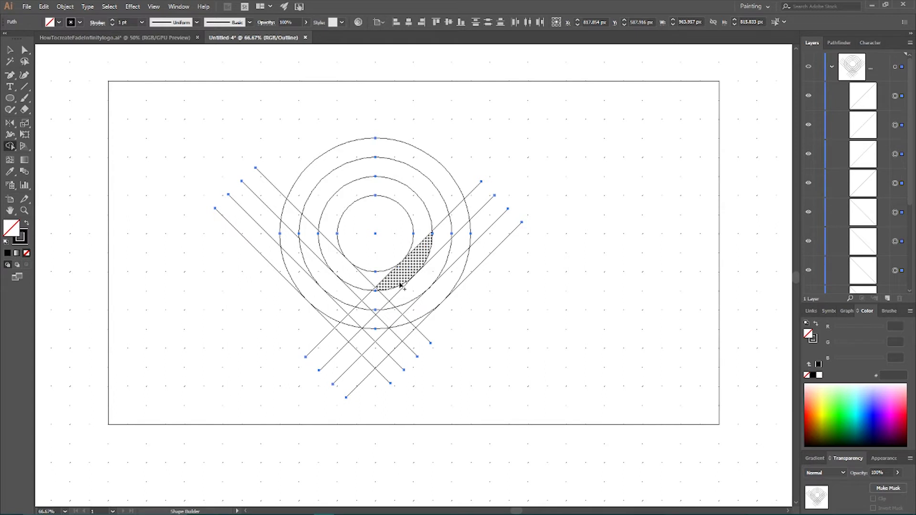
mouse_move(331, 213)
mouse_down()
mouse_move(335, 262)
mouse_move(396, 326)
mouse_move(386, 307)
mouse_up()
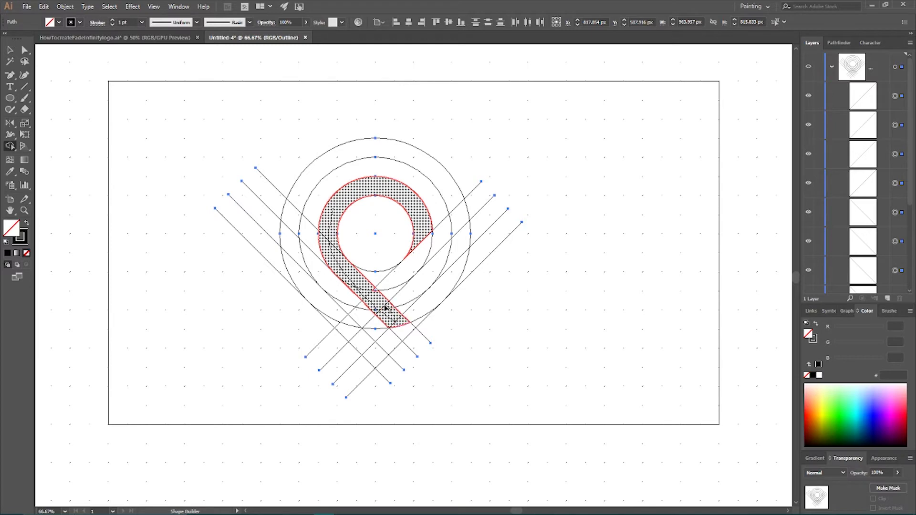
drag(382, 301, 408, 330)
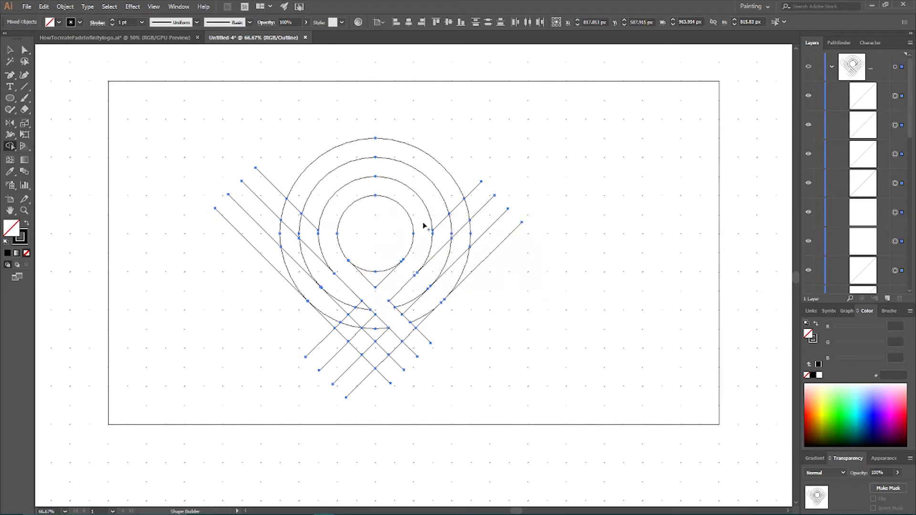
Merge the middle and outer rings with their diagonal bands into continuous teardrop strips using Shape Builder.
mouse_move(402, 310)
mouse_down()
mouse_move(439, 258)
mouse_move(442, 214)
mouse_move(406, 175)
mouse_move(363, 169)
mouse_move(330, 190)
mouse_move(307, 231)
mouse_move(313, 266)
mouse_move(386, 342)
mouse_up()
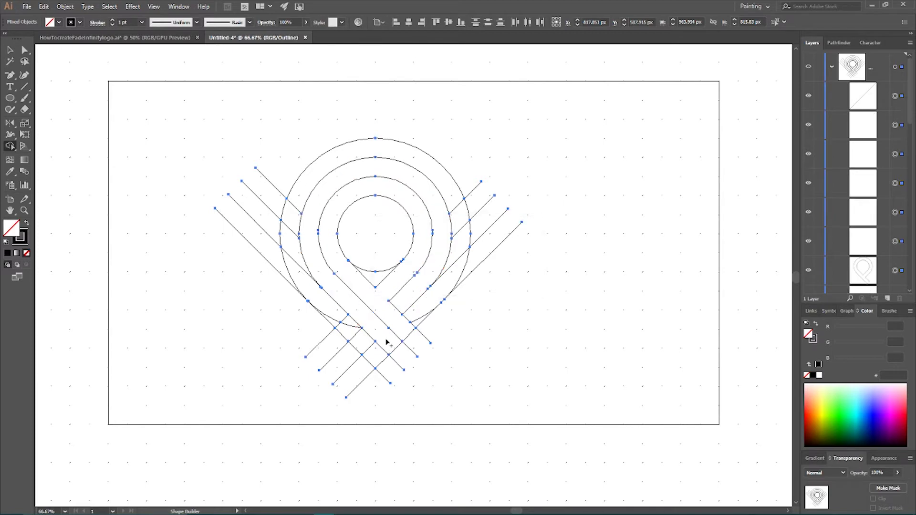
mouse_move(377, 361)
mouse_down()
mouse_move(351, 327)
mouse_move(335, 324)
mouse_move(302, 272)
mouse_move(290, 218)
mouse_move(320, 172)
mouse_move(342, 159)
mouse_move(428, 169)
mouse_up()
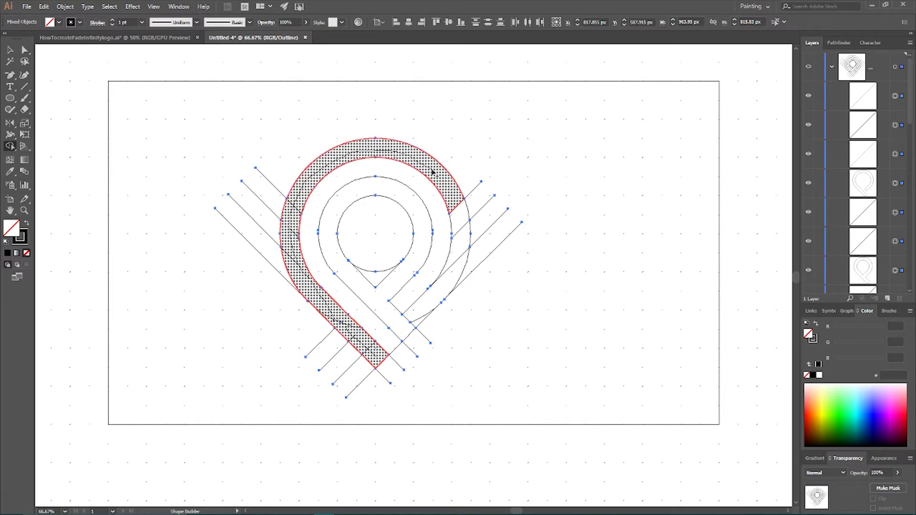
mouse_move(457, 201)
mouse_down()
mouse_move(458, 261)
mouse_move(419, 325)
mouse_up()
Delete the leftover line ends on the left and lower-left of the teardrop shape.
key(v)
drag(176, 143, 267, 292)
key(Delete)
drag(299, 332, 319, 393)
key(Delete)
key(Delete)
Delete the leftover line ends on the right and lower-right, plus the stray arc inside the innermost teardrop.
drag(533, 153, 493, 278)
key(Delete)
drag(448, 343, 420, 332)
key(Delete)
drag(384, 389, 417, 370)
key(Delete)
click(393, 265)
key(Delete)
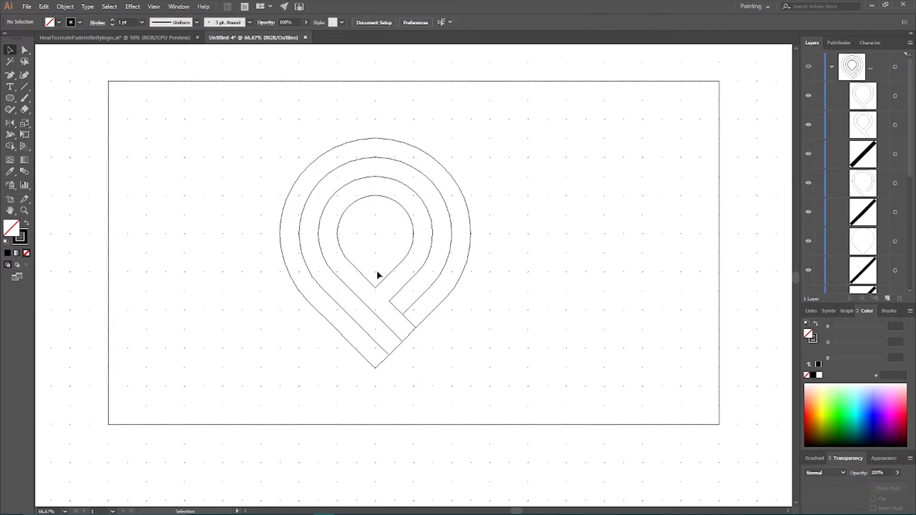
Delete the remaining stray diagonal line paths from the layer, keeping only the teardrop shapes.
click(895, 154)
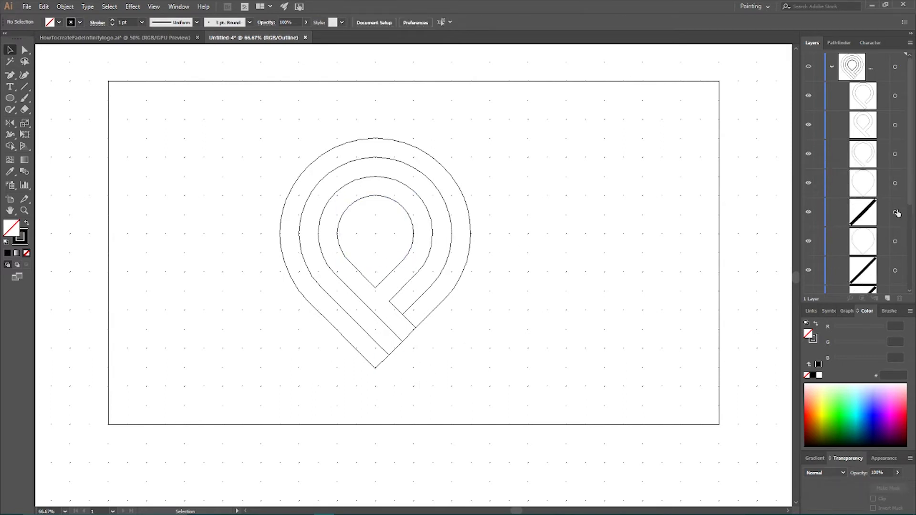
click(895, 241)
key(Delete)
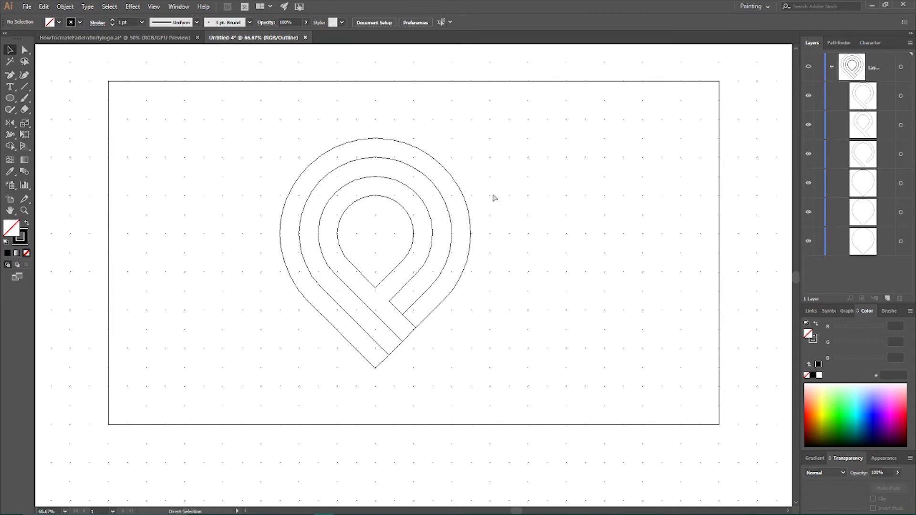
Return to Preview view and move the whole teardrop artwork up to X 900 px, Y about 424.5 px.
key(ctrl+y)
drag(182, 90, 569, 427)
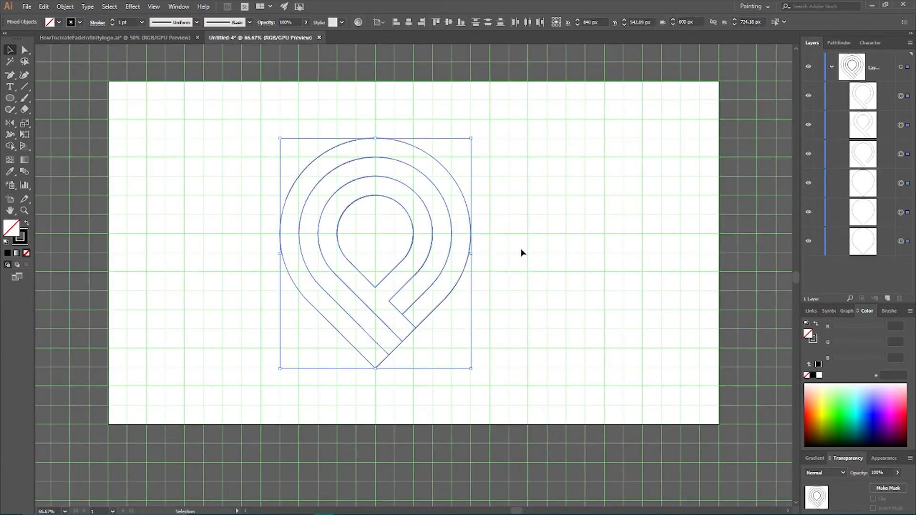
drag(468, 203, 488, 206)
click(534, 173)
drag(296, 87, 518, 394)
drag(286, 99, 512, 402)
drag(414, 146, 418, 105)
Create a reflected copy of the teardrop artwork across the horizontal axis through its bottom tip.
drag(10, 123, 62, 136)
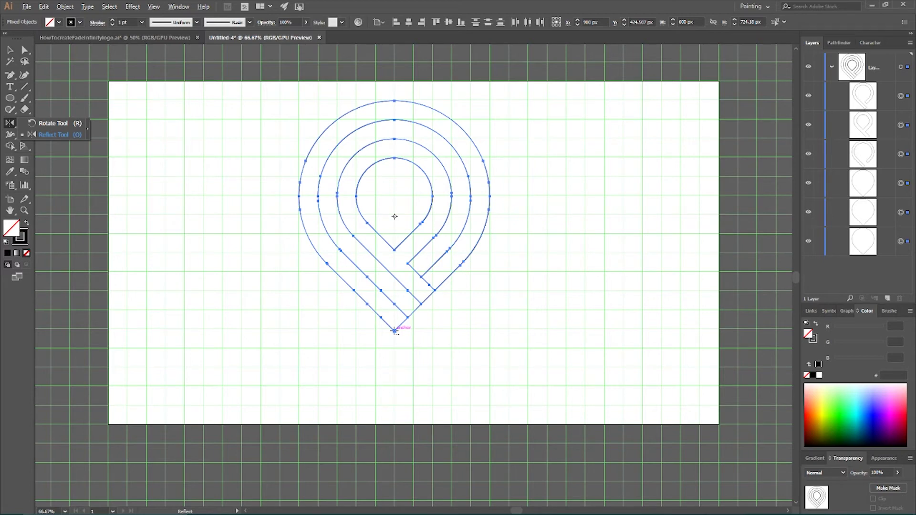
alt+click(394, 331)
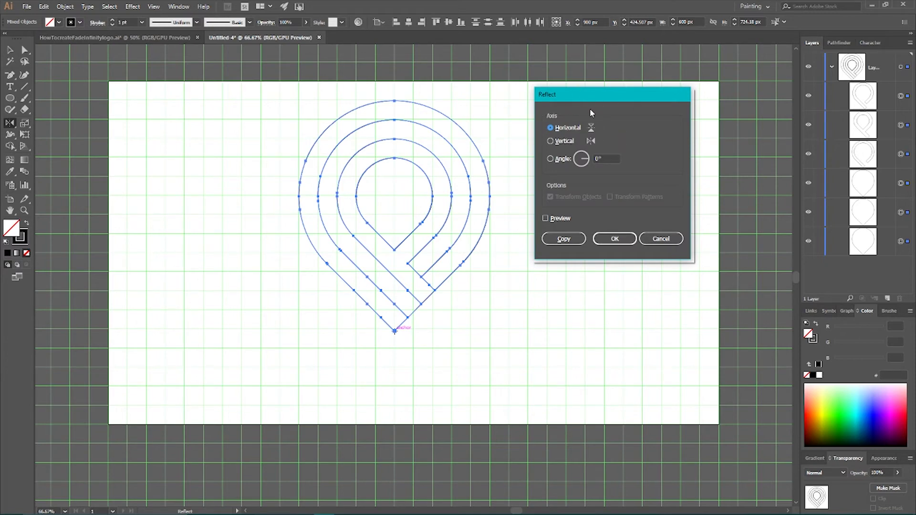
click(573, 243)
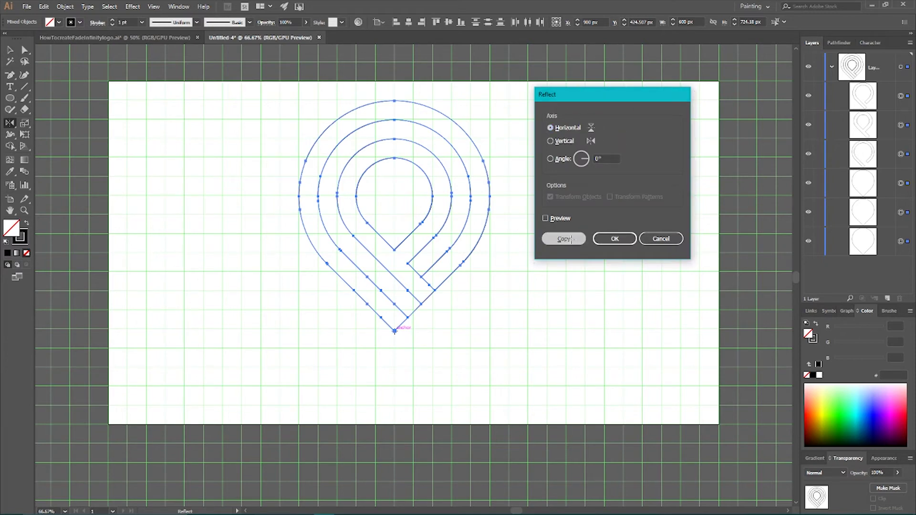
click(9, 50)
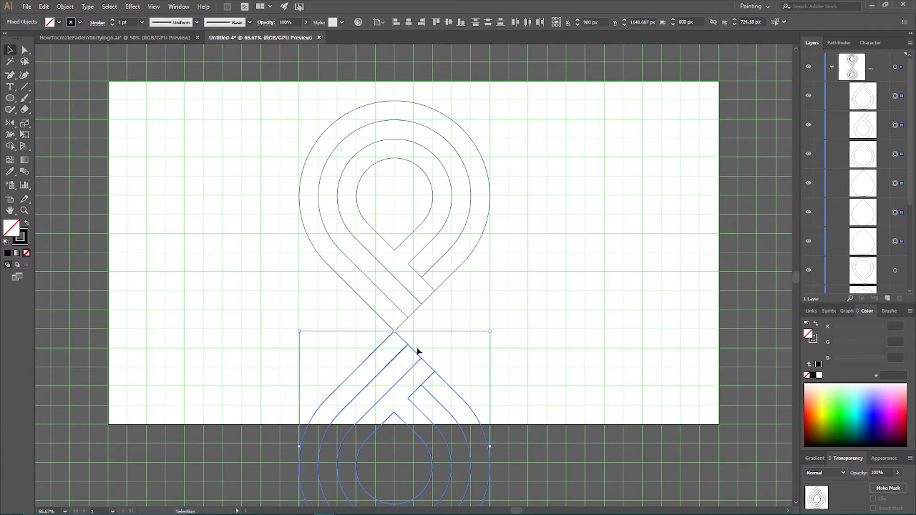
Move the reflected copy straight up 254.55 px so its tip meets the tip of the original's innermost teardrop.
drag(440, 379, 436, 297)
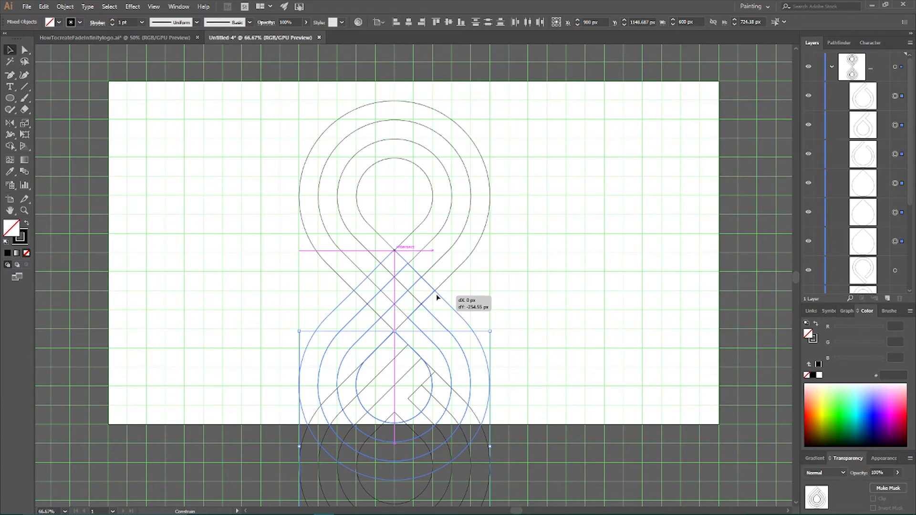
drag(436, 294, 436, 294)
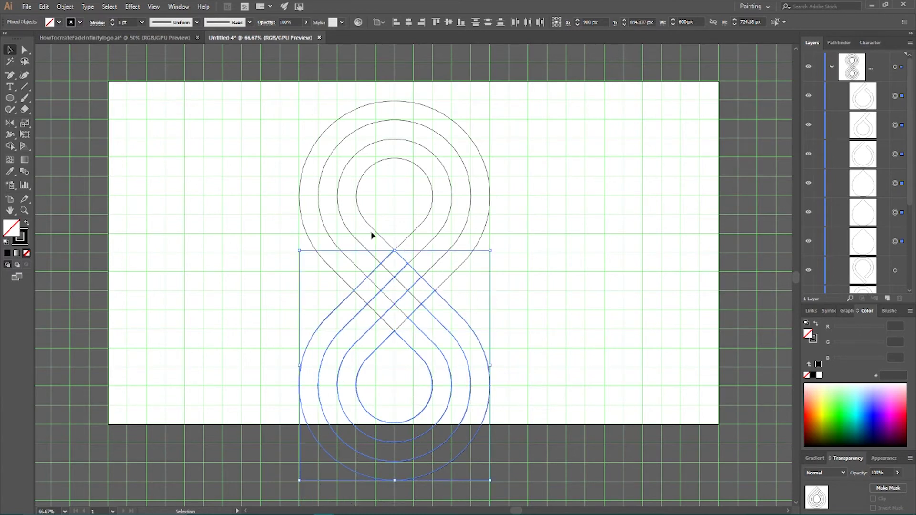
Select both the upper and lower teardrop shapes where their diagonal bands cross.
key(a)
key(ctrl+1)
key(v)
key(ctrl+plus)
key(ctrl+plus)
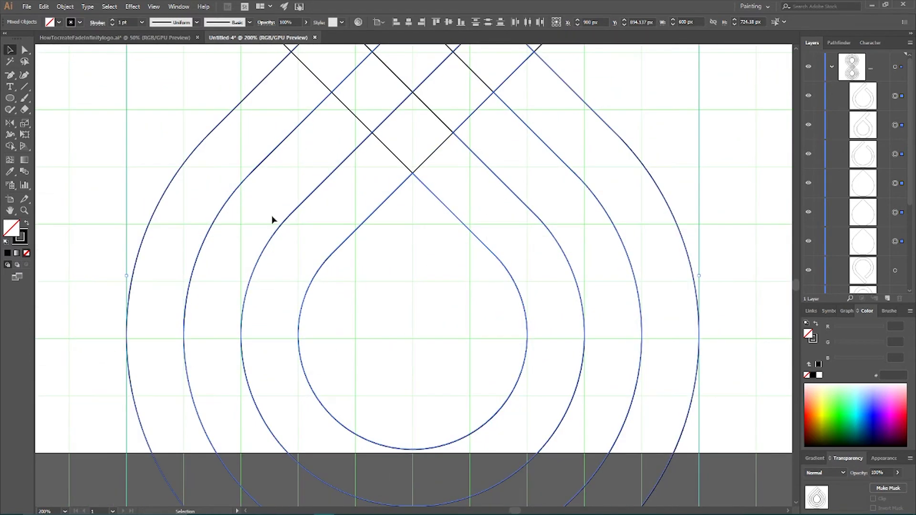
scroll(271, 216, up, 10)
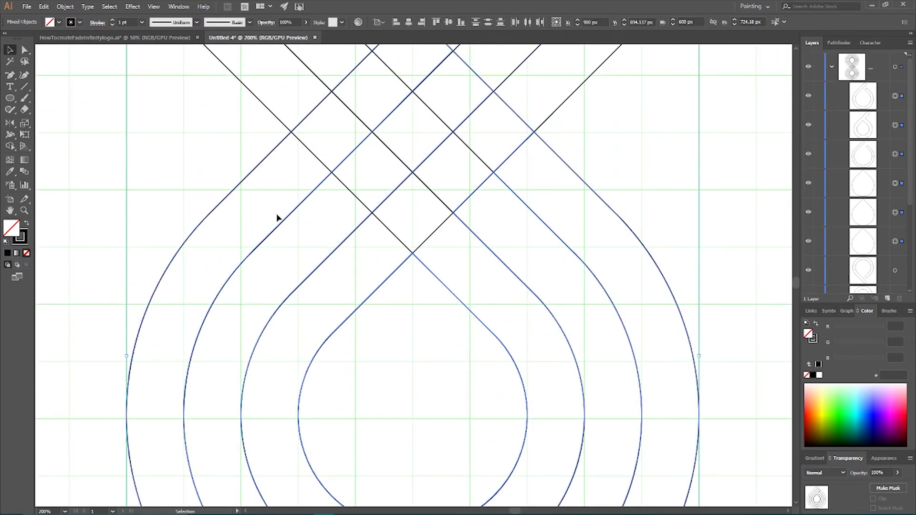
click(85, 110)
drag(85, 81, 710, 441)
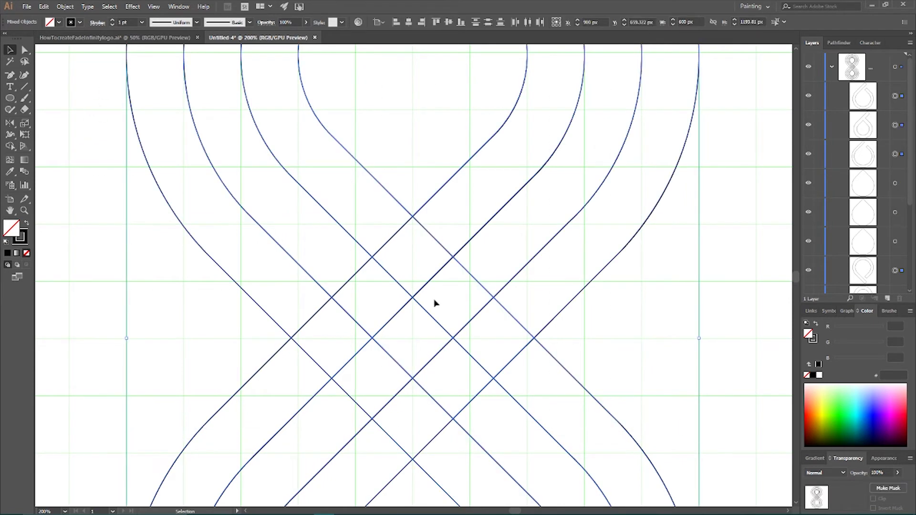
key(ctrl+minus)
scroll(71, 233, down, 3)
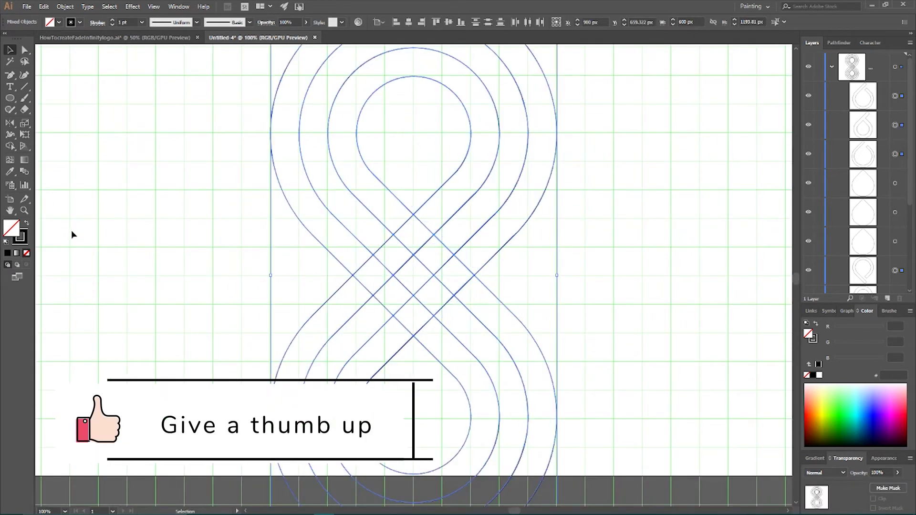
Merge the crossing pieces along the diagonals descending from upper left to lower right into continuous over-passing bands with Shape Builder.
scroll(72, 230, up, 2)
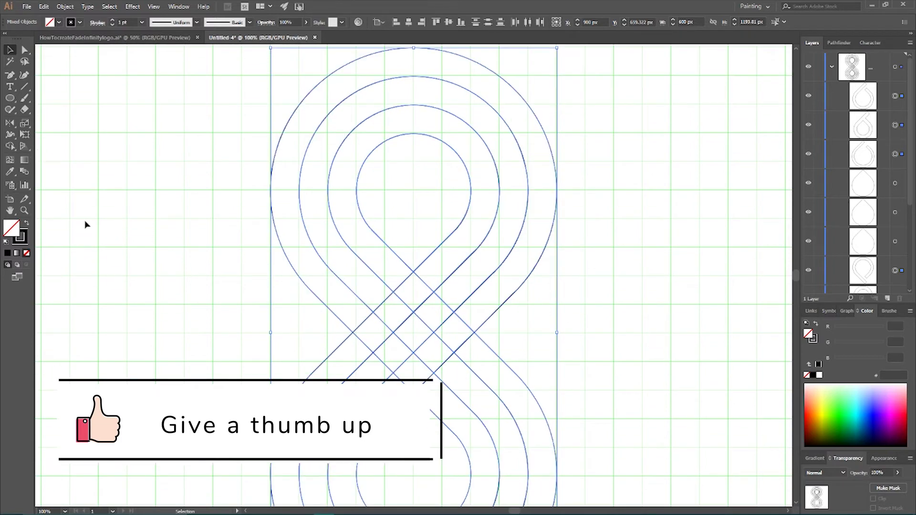
drag(10, 146, 54, 148)
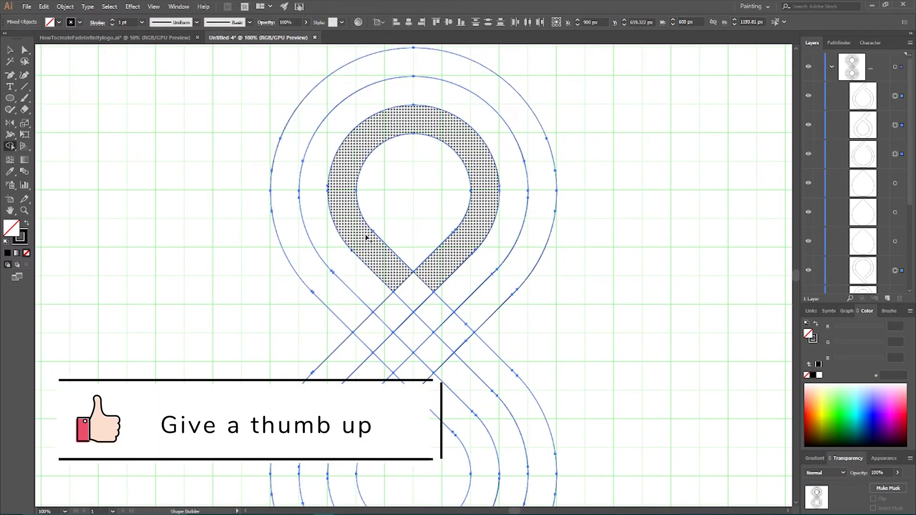
drag(366, 241, 480, 360)
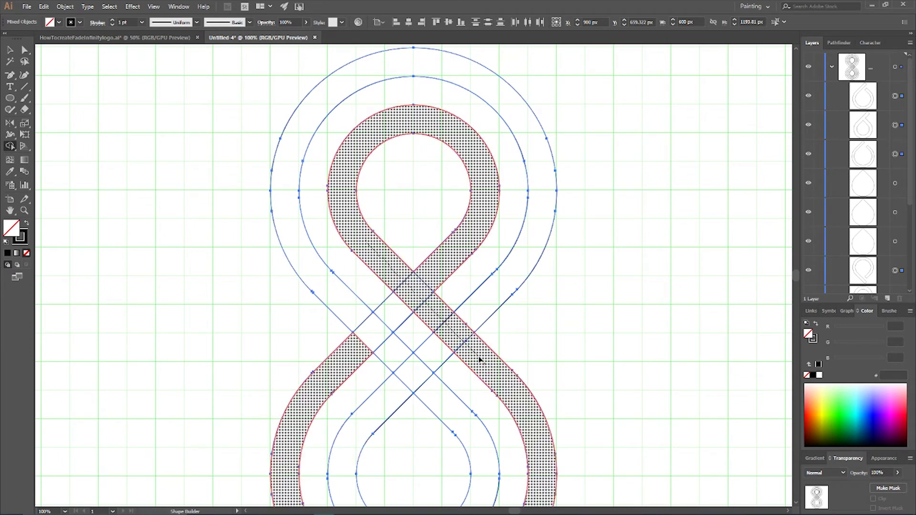
drag(479, 360, 480, 360)
drag(325, 249, 456, 381)
mouse_move(328, 291)
mouse_down()
mouse_move(388, 357)
mouse_move(380, 348)
mouse_up()
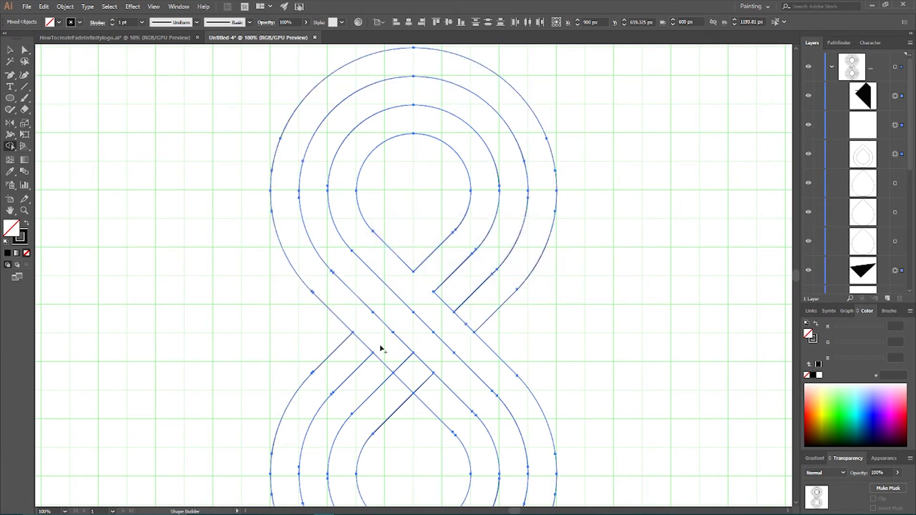
Merge the pieces of the lower loop's inner ring, make the small square above it its own shape, and deselect everything.
scroll(587, 286, down, 3)
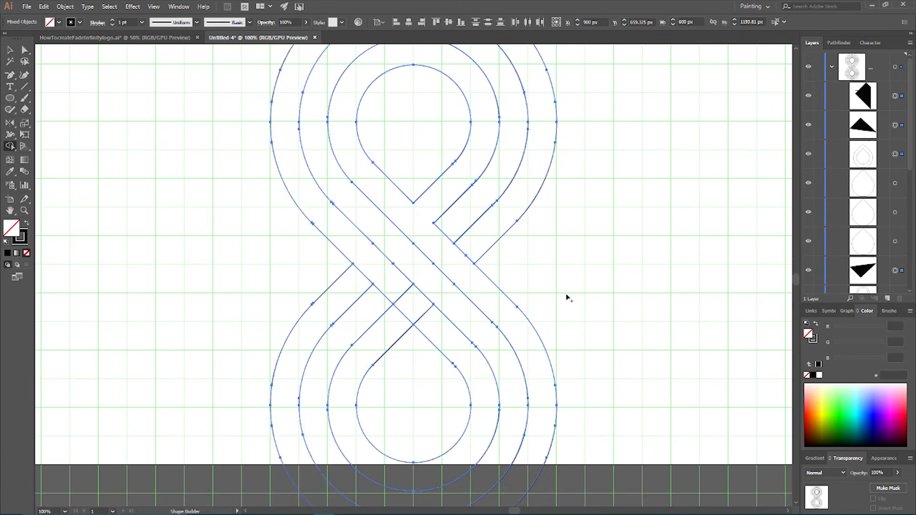
mouse_move(415, 309)
mouse_down()
mouse_move(436, 333)
mouse_move(470, 331)
mouse_up()
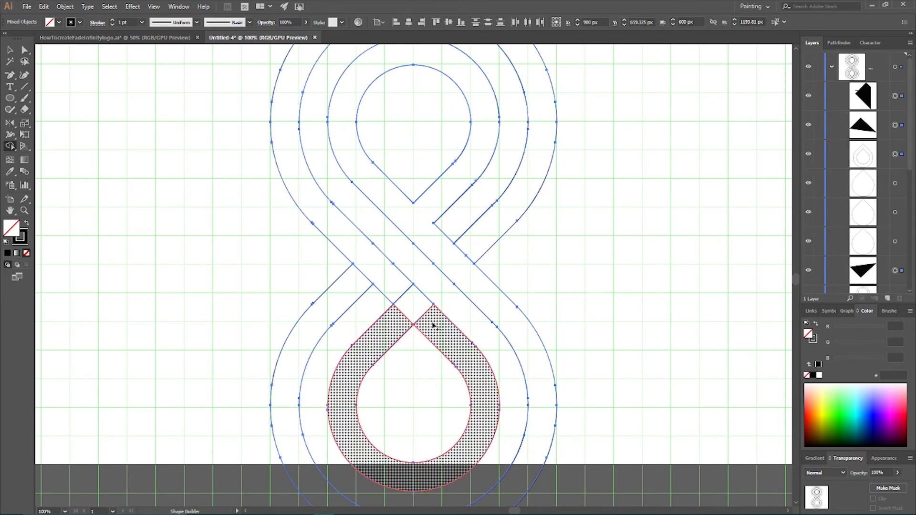
scroll(623, 235, down, 2)
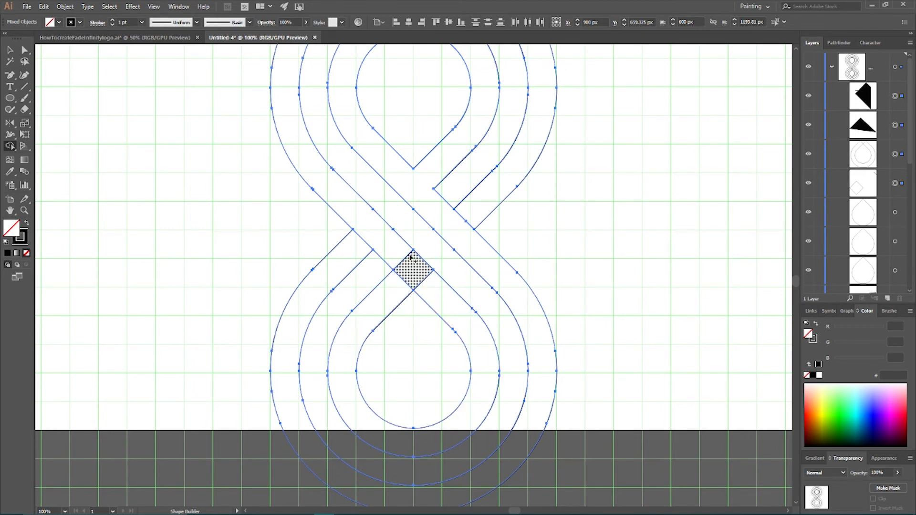
click(419, 283)
click(9, 49)
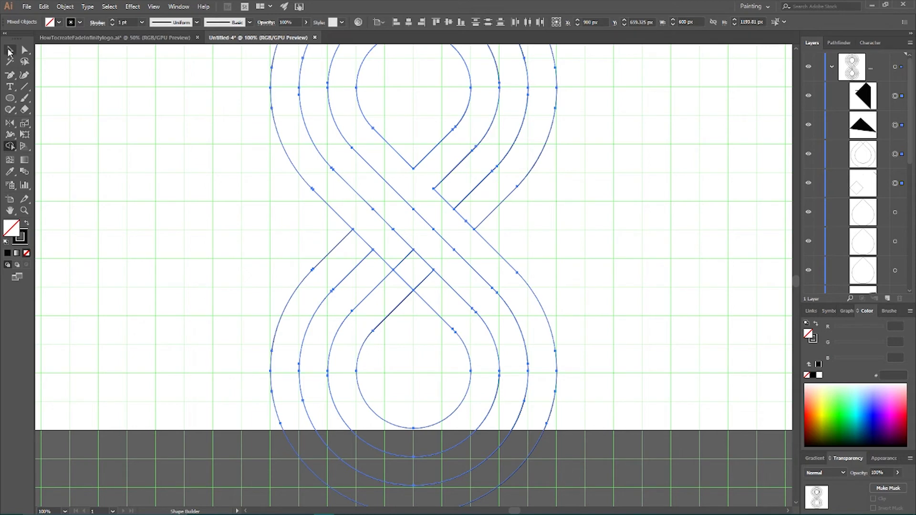
click(216, 191)
Scale the whole figure-eight proportionally to about 393 by 782 px and move it up to about X 891, Y 540 px.
scroll(276, 253, down, 2)
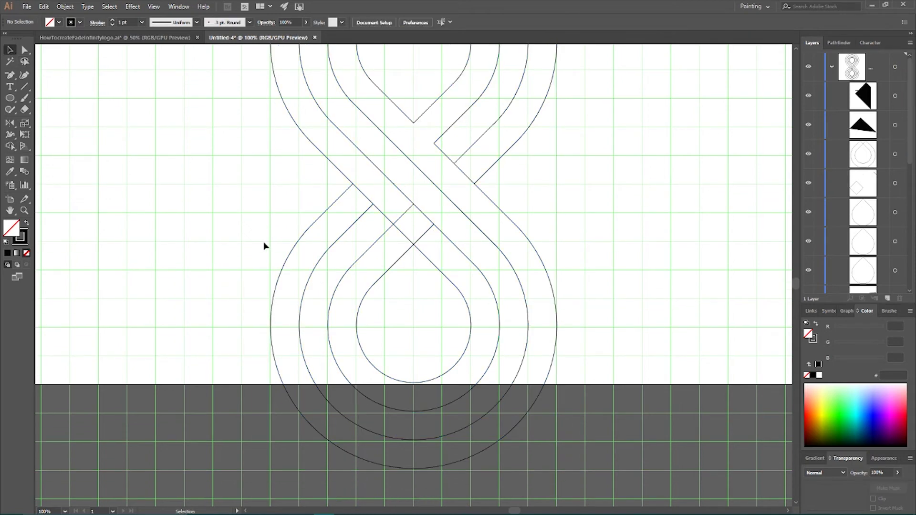
scroll(265, 246, up, 2)
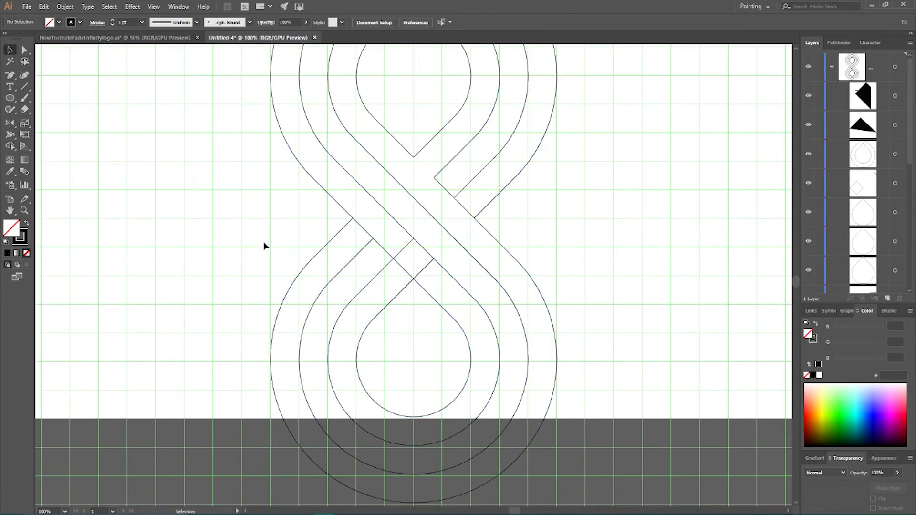
scroll(265, 247, up, 2)
scroll(265, 246, down, 2)
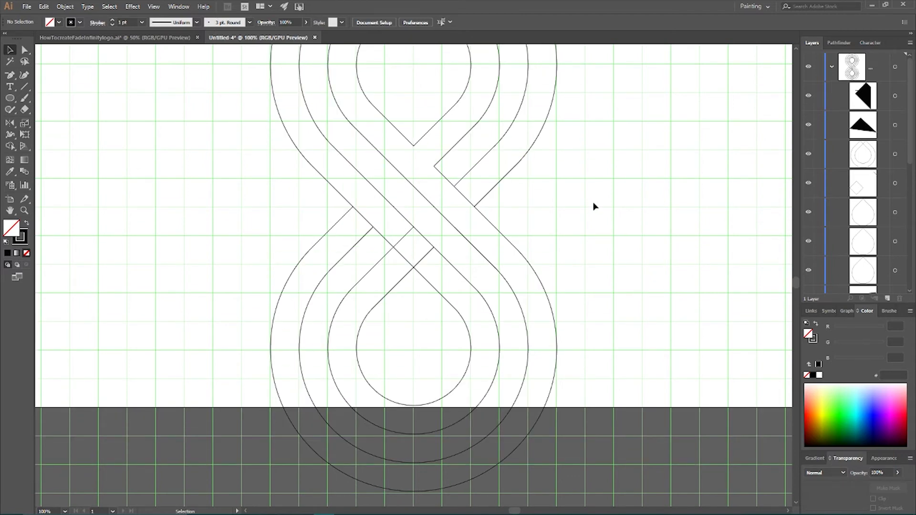
scroll(591, 198, up, 1)
key(ctrl+minus)
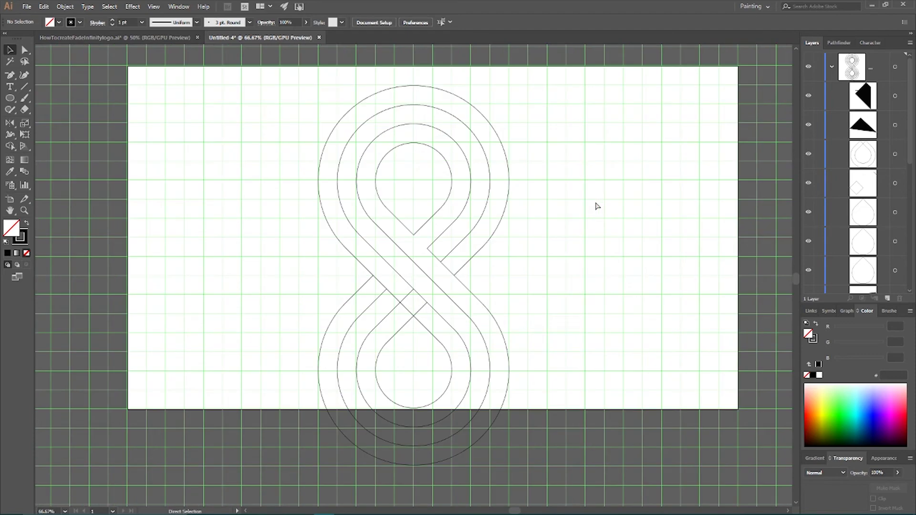
drag(266, 144, 588, 440)
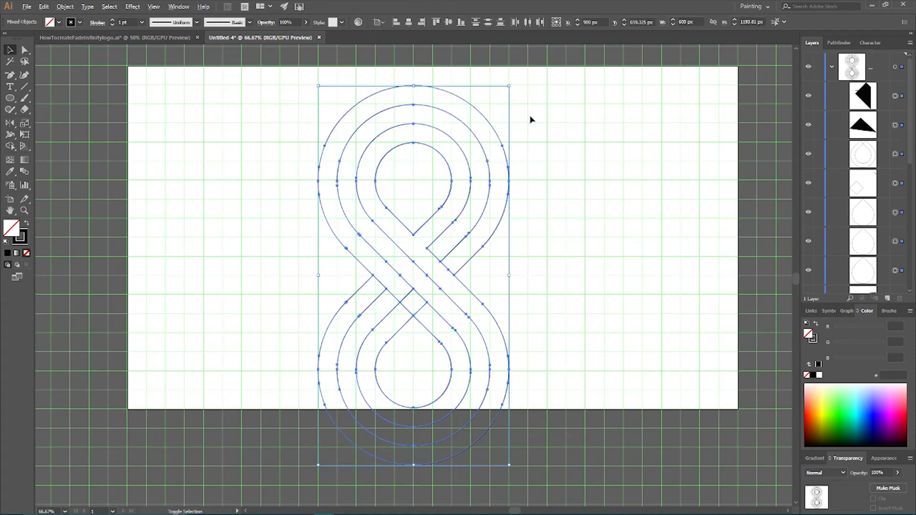
drag(509, 85, 477, 123)
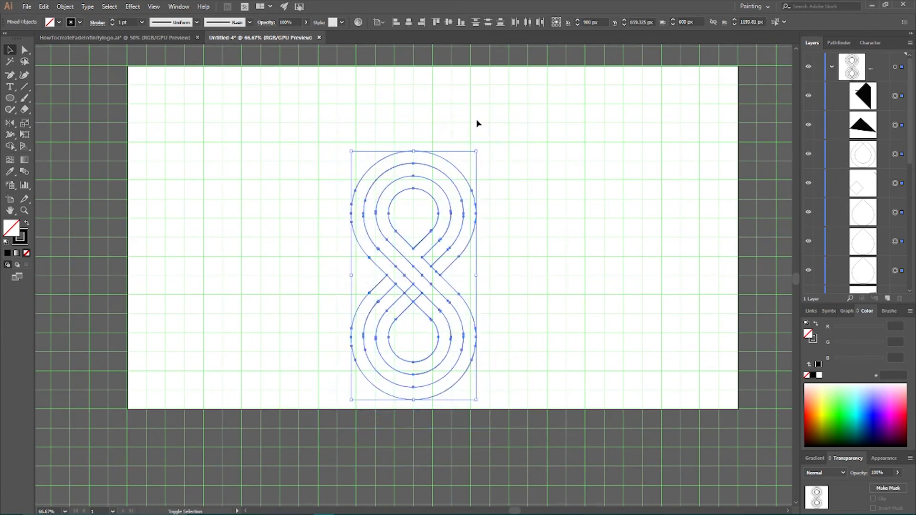
drag(459, 261, 456, 223)
click(480, 215)
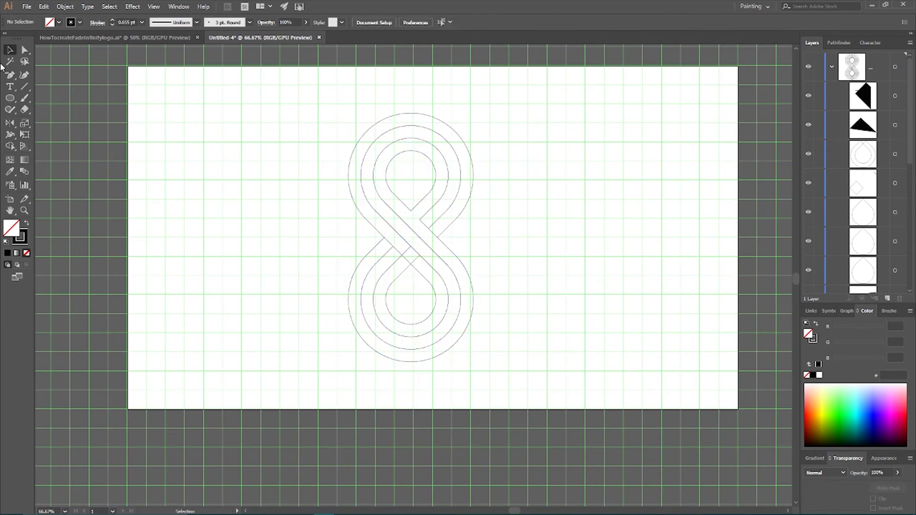
Draw a 1920 by 1087.563 px rectangle over the artboard, give it a black fill without stroke, and send it to the back.
drag(10, 98, 41, 96)
mouse_move(128, 65)
mouse_down()
mouse_move(759, 411)
mouse_move(738, 410)
mouse_up()
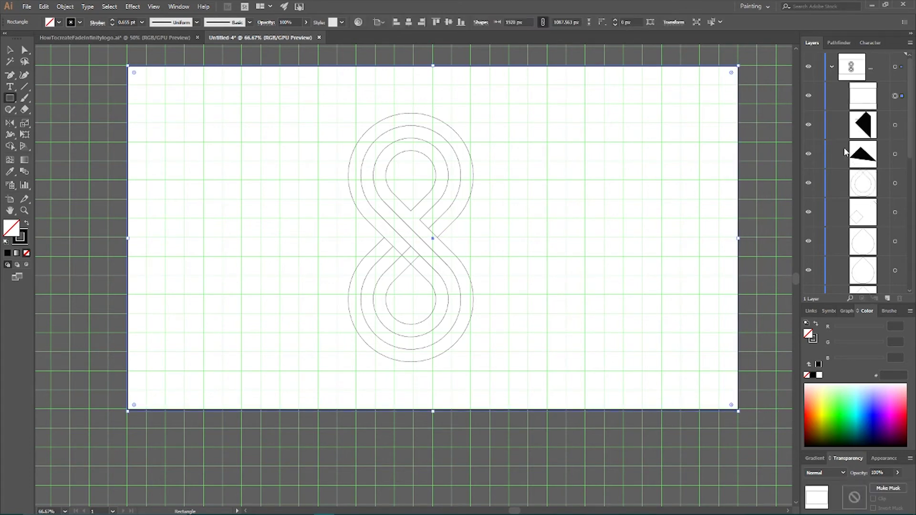
click(28, 223)
key(v)
key(shift)
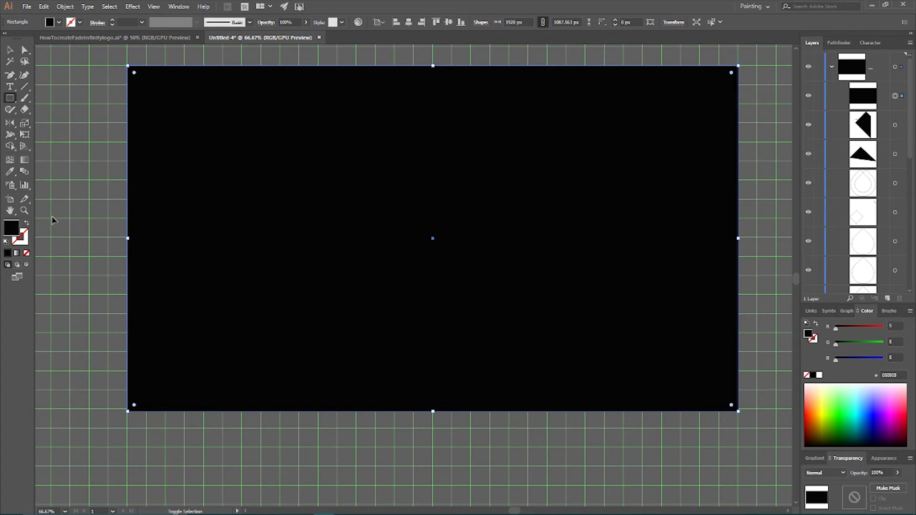
key(ctrl+shift+bracketleft)
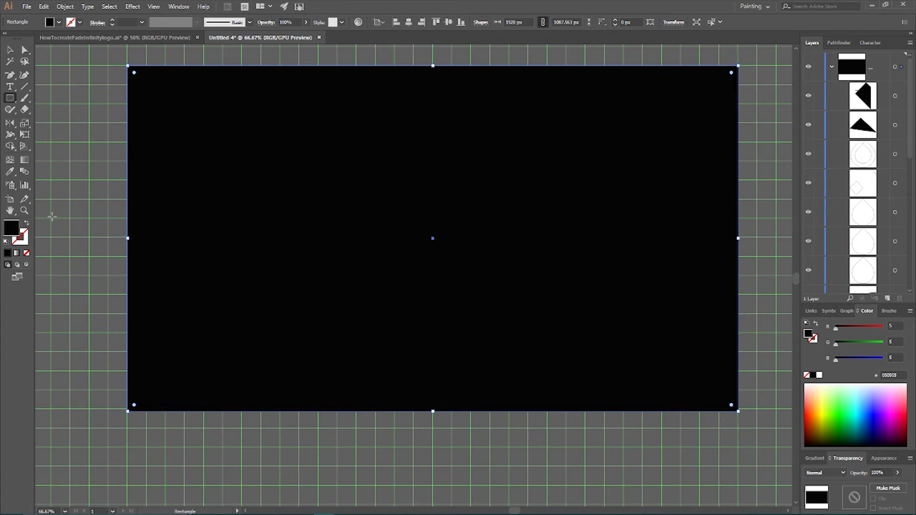
Delete the stray leftover shapes from the layer and lock the black background rectangle.
click(895, 125)
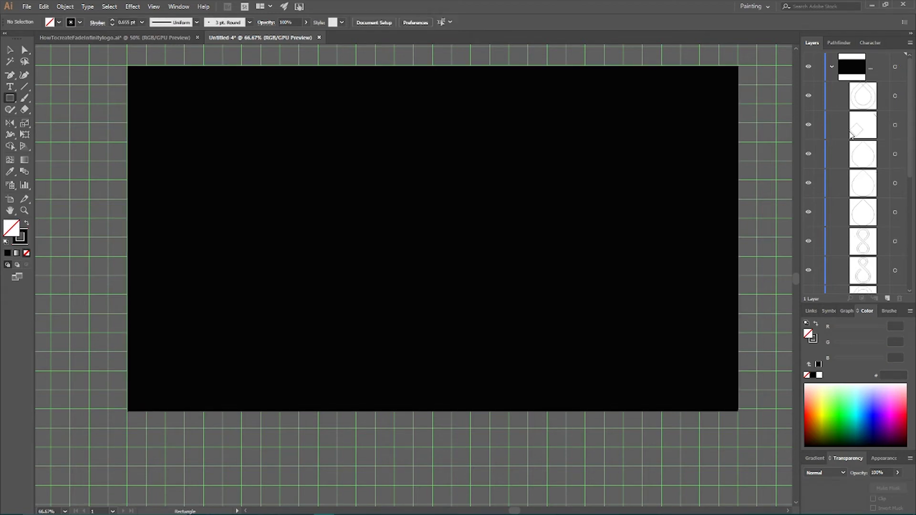
scroll(891, 242, down, 5)
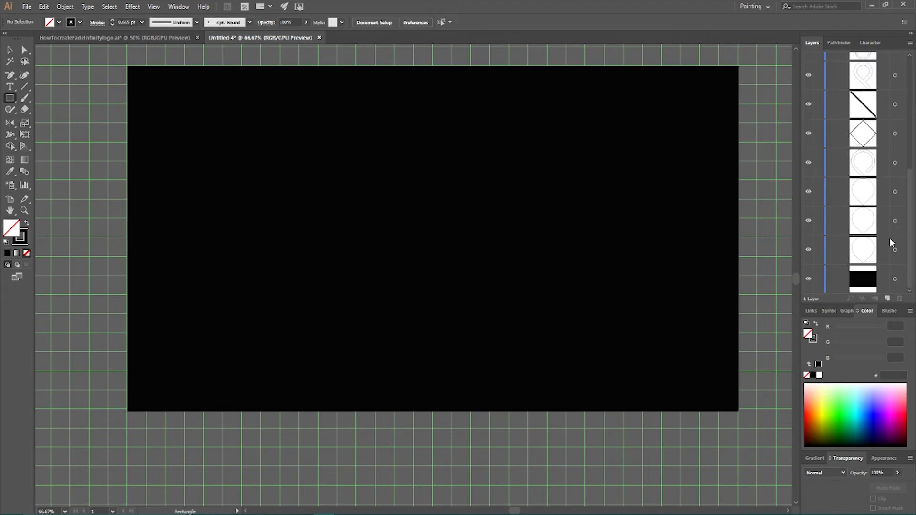
click(894, 280)
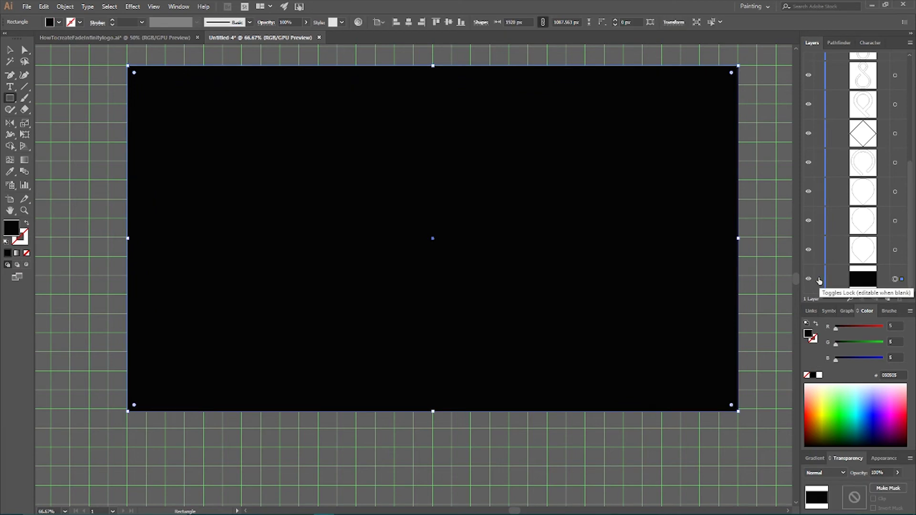
key(super+plus)
click(819, 280)
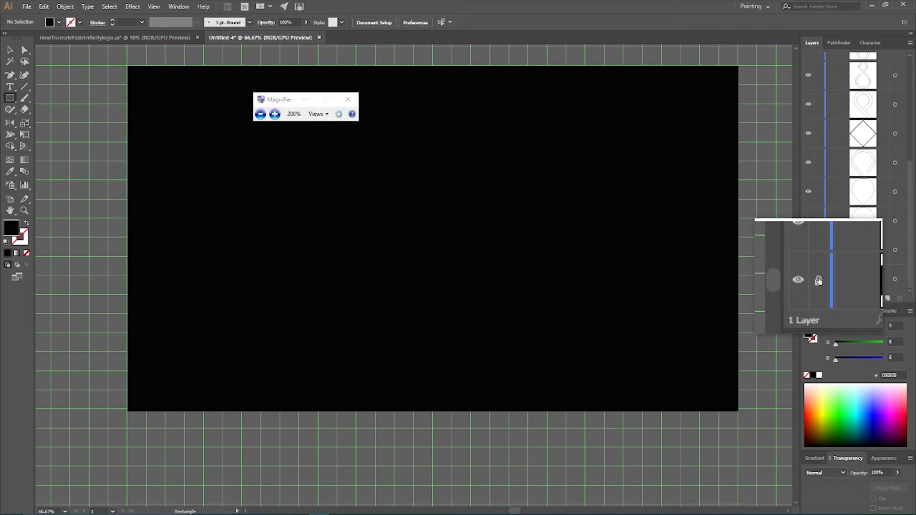
key(super+Escape)
Select all the figure-eight artwork and give it a white ffffff fill with no stroke.
key(v)
key(ctrl+a)
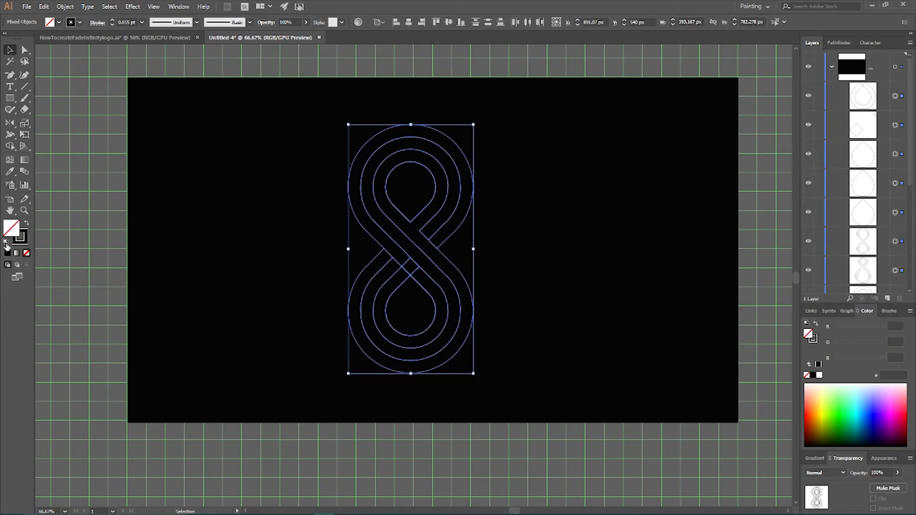
click(27, 225)
double_click(11, 228)
text(ffffff)
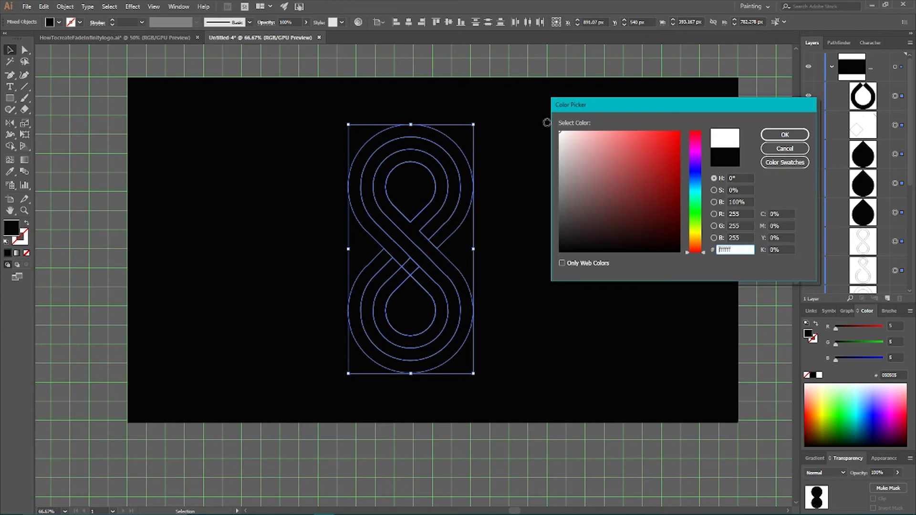
click(785, 134)
Delete the innermost teardrop of the upper loop.
click(408, 185)
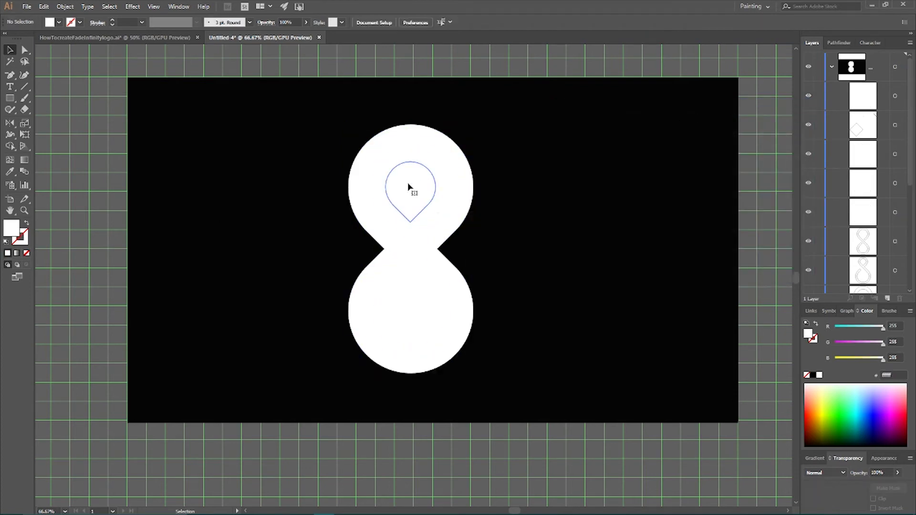
key(ctrl+shift+bracketright)
click(413, 304)
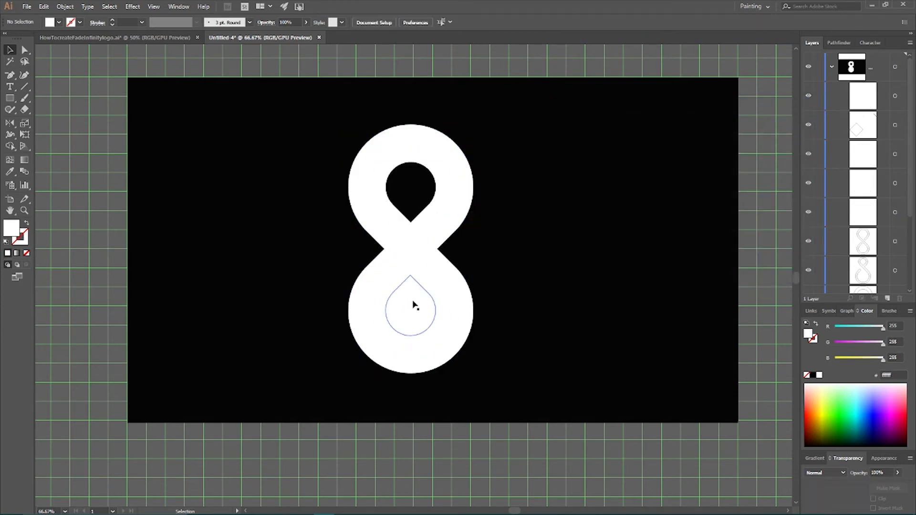
double_click(413, 304)
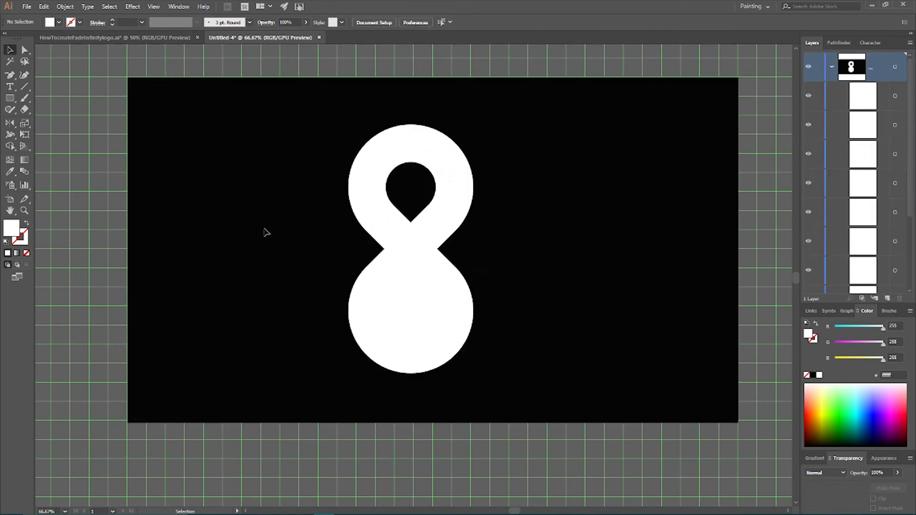
click(41, 51)
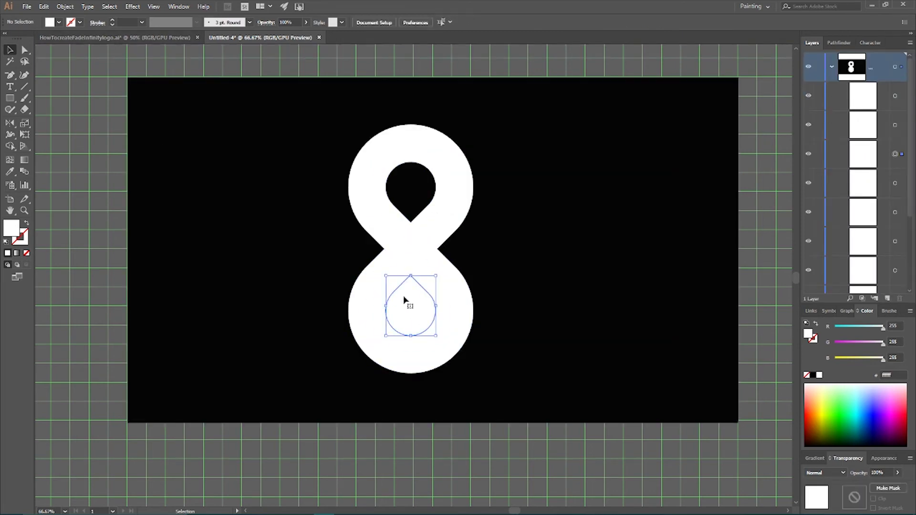
double_click(405, 301)
click(41, 51)
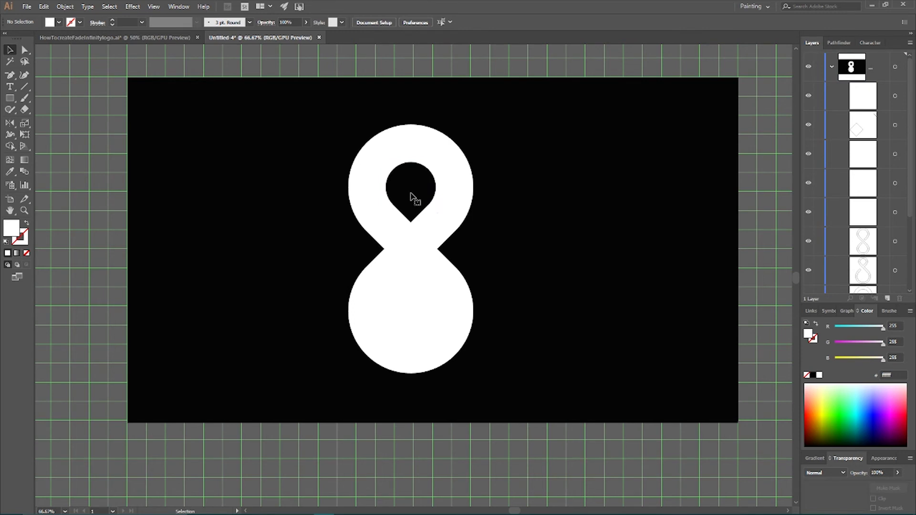
double_click(419, 304)
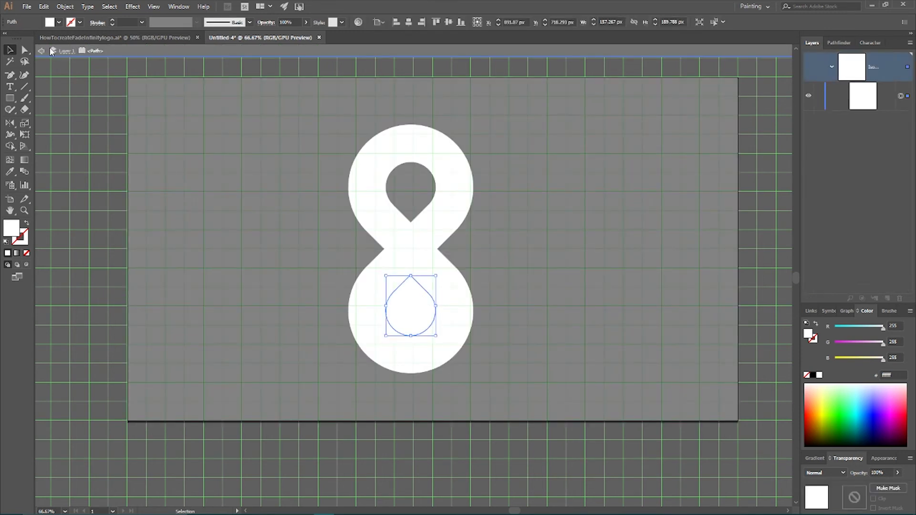
click(41, 50)
double_click(403, 298)
click(41, 50)
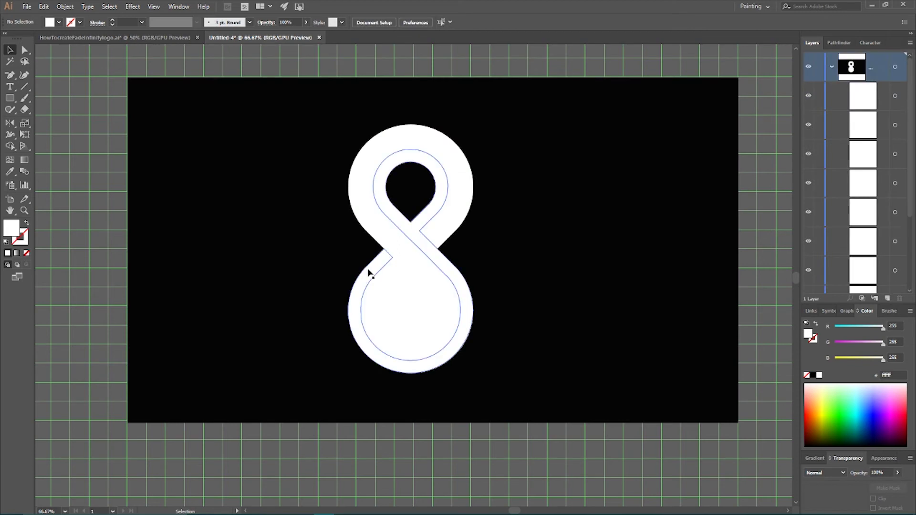
Delete the innermost teardrop of the lower loop and the gap bands between the rings.
click(409, 315)
key(Delete)
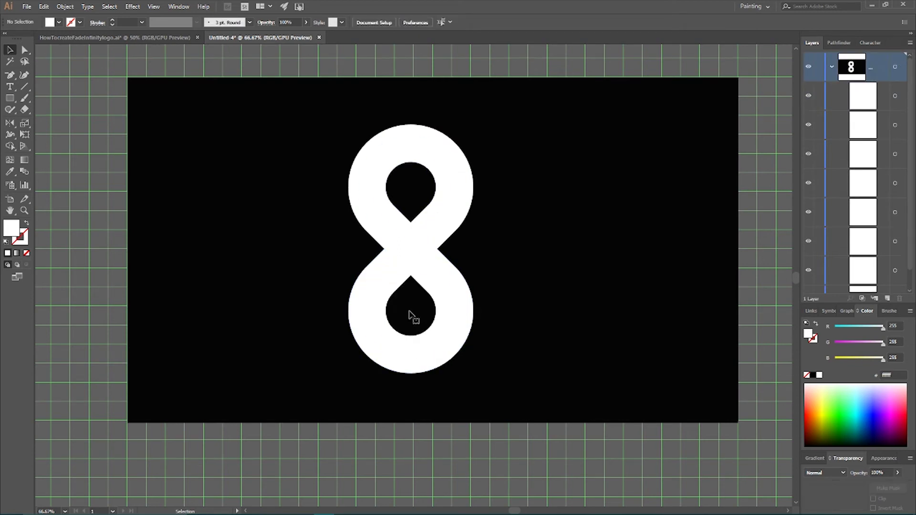
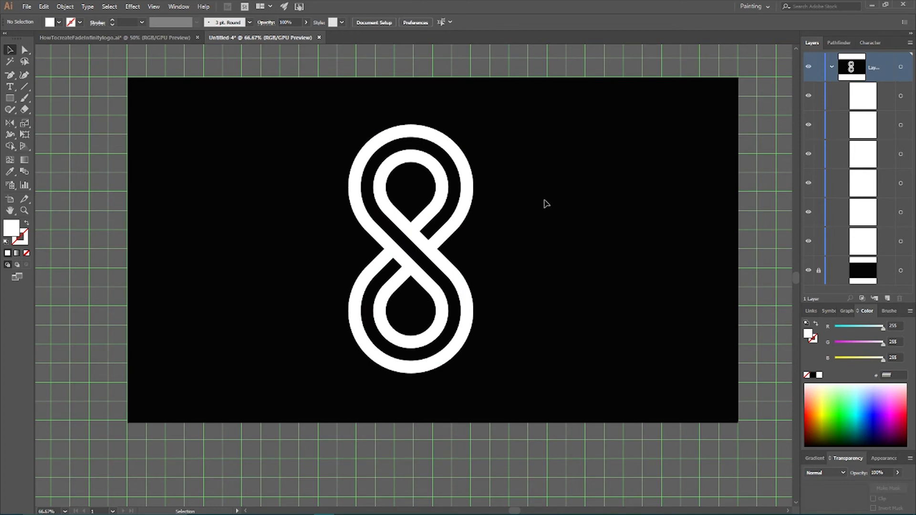
Select all the remaining white logo pieces and collapse the layer's object list.
drag(281, 146, 553, 382)
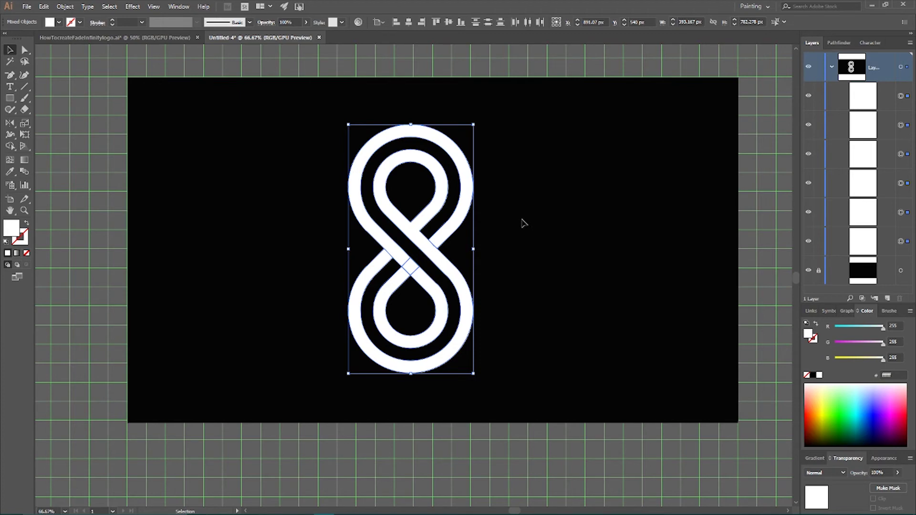
click(832, 68)
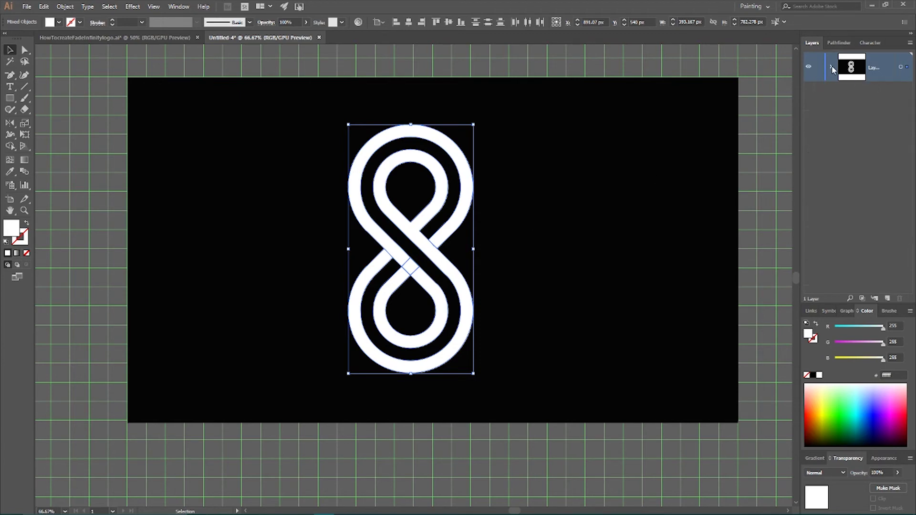
Draw a vertical line about 126 px long across the top centre of the upper loop's outer band and give it a white stroke.
click(539, 145)
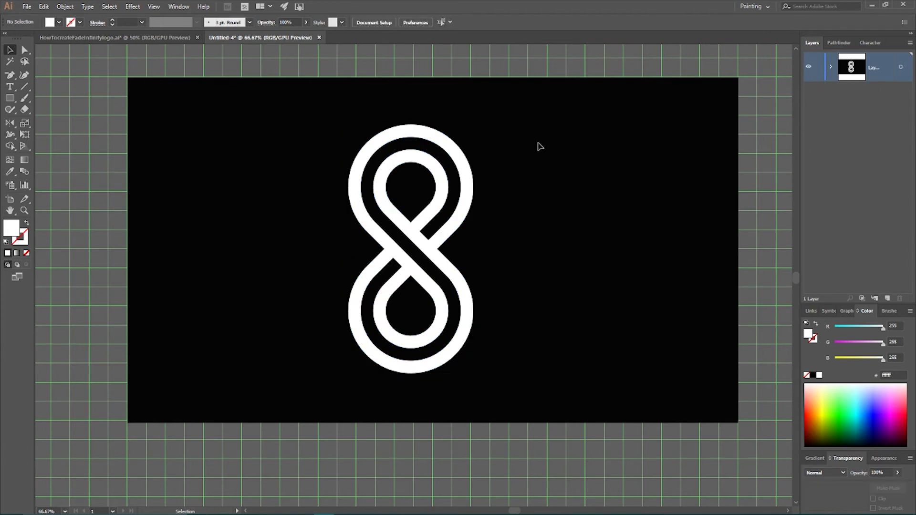
click(454, 235)
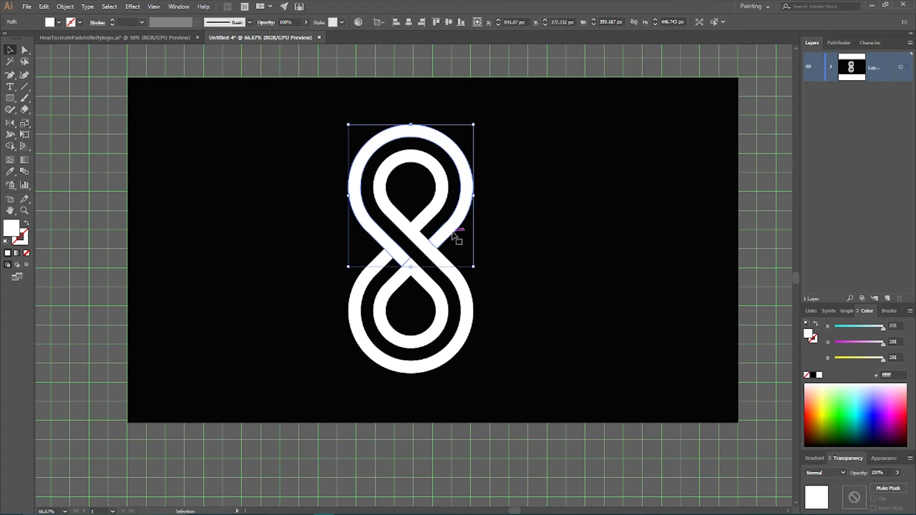
drag(458, 225, 462, 174)
key(ctrl+c)
key(ctrl+f)
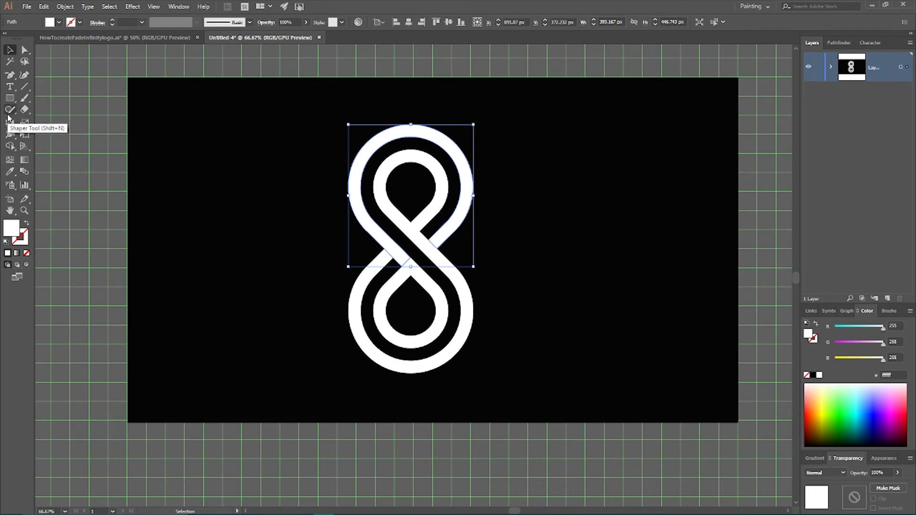
click(24, 87)
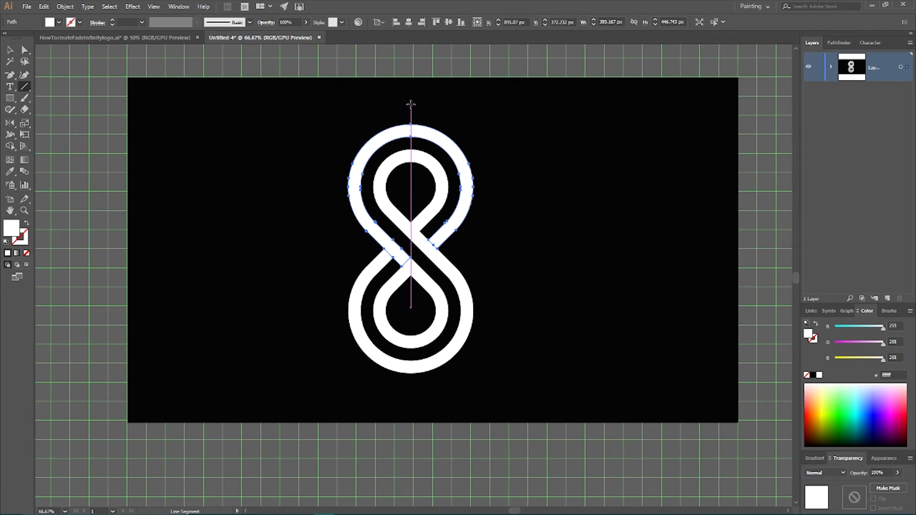
drag(410, 104, 411, 144)
click(7, 253)
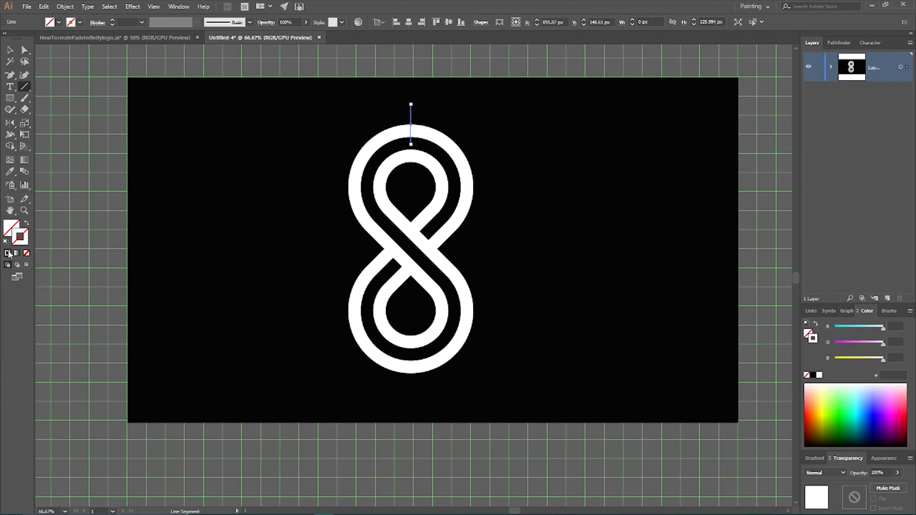
click(10, 50)
click(343, 101)
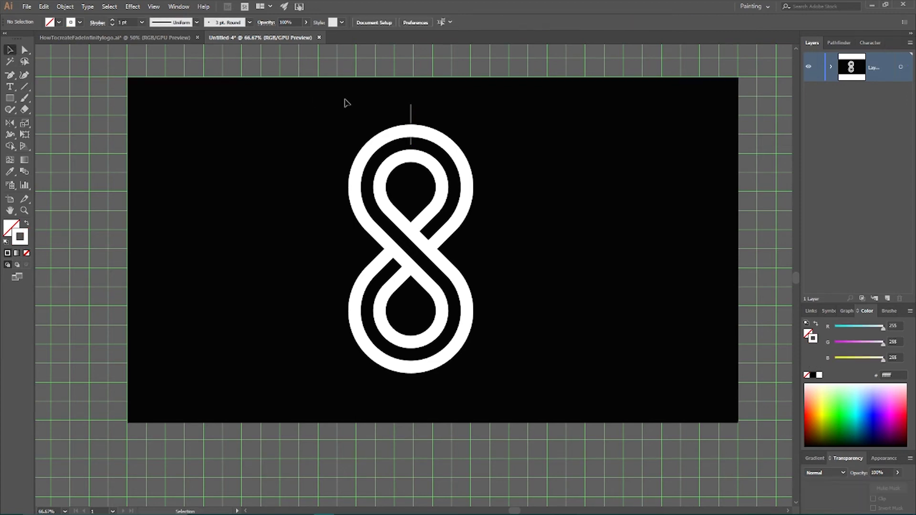
Split the upper loop's outer band along the vertical line with the Shape Builder tool.
drag(337, 91, 434, 127)
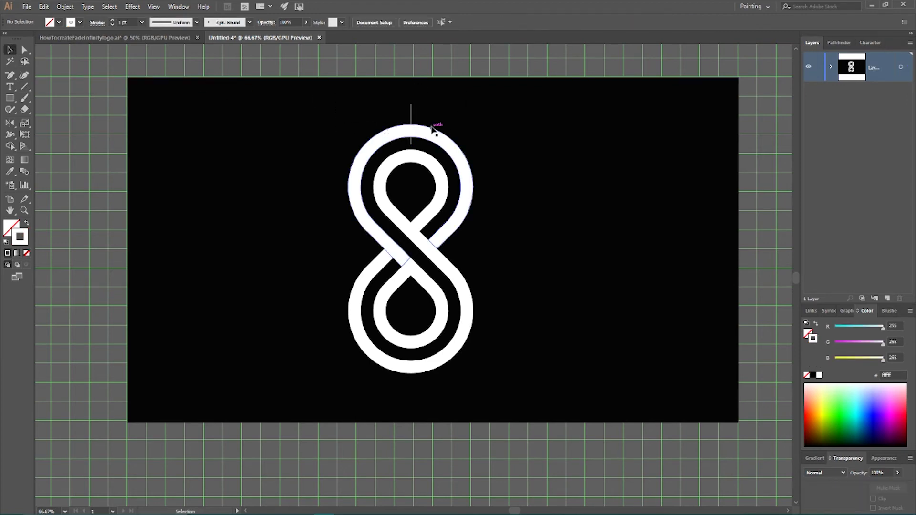
click(431, 137)
shift+click(411, 110)
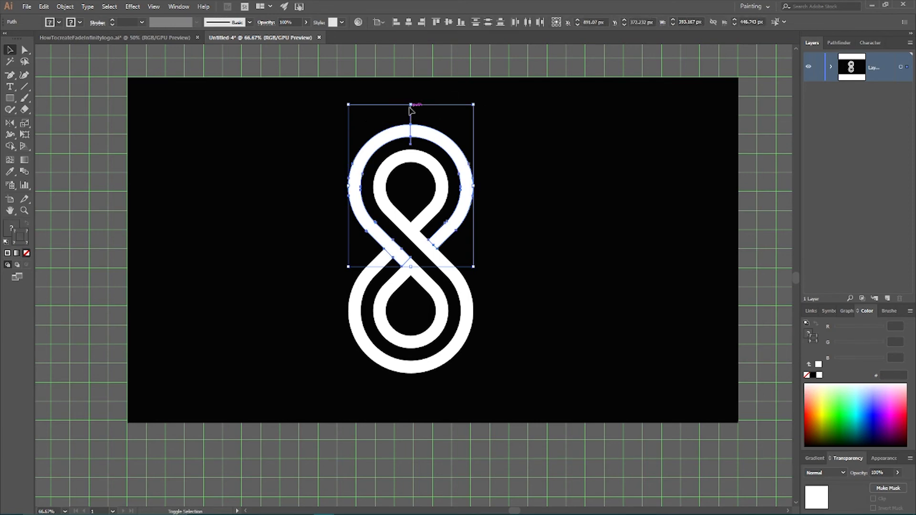
drag(10, 146, 40, 144)
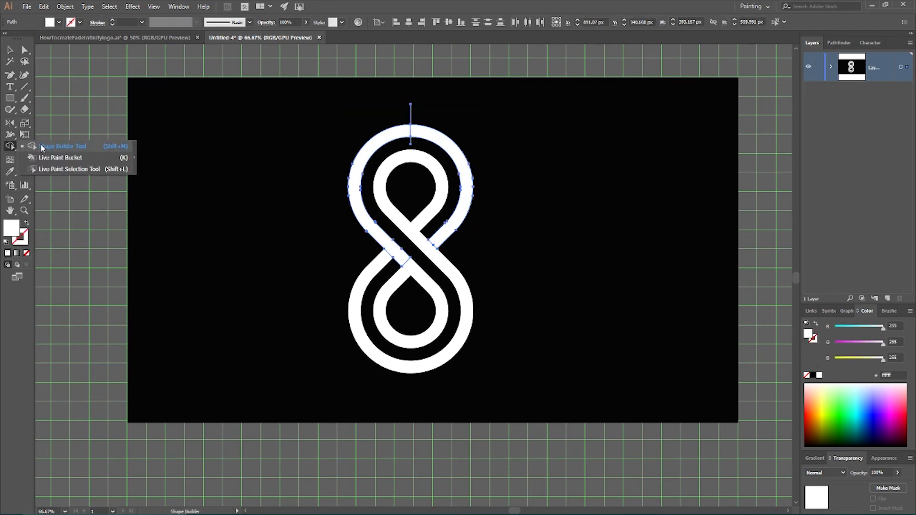
click(9, 49)
click(362, 108)
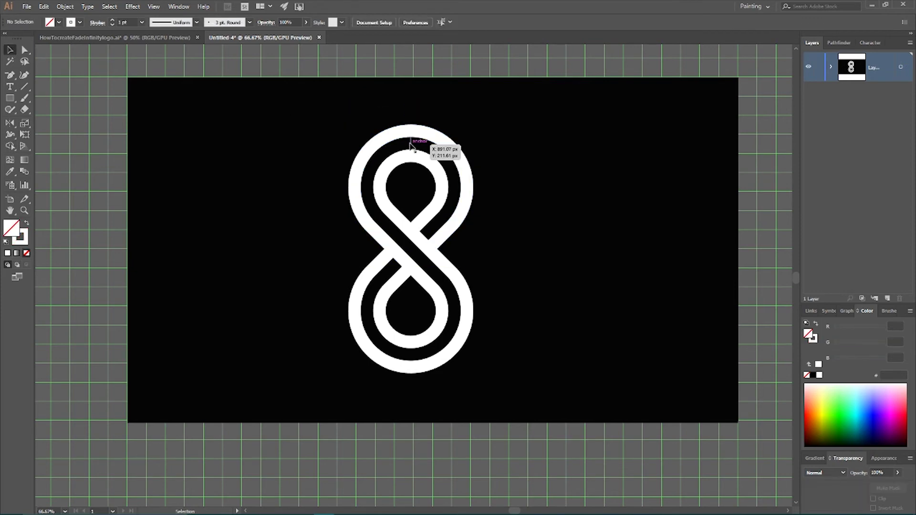
click(380, 143)
drag(380, 143, 259, 149)
key(ctrl+z)
Fill the right half of the upper outer band with a white-to-black linear gradient and set its midpoint location to 67.44%.
click(434, 137)
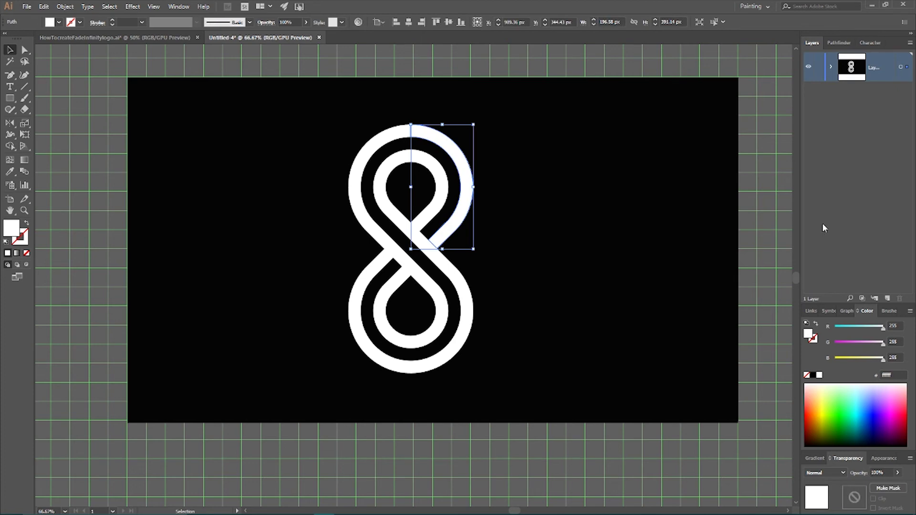
click(813, 459)
click(853, 471)
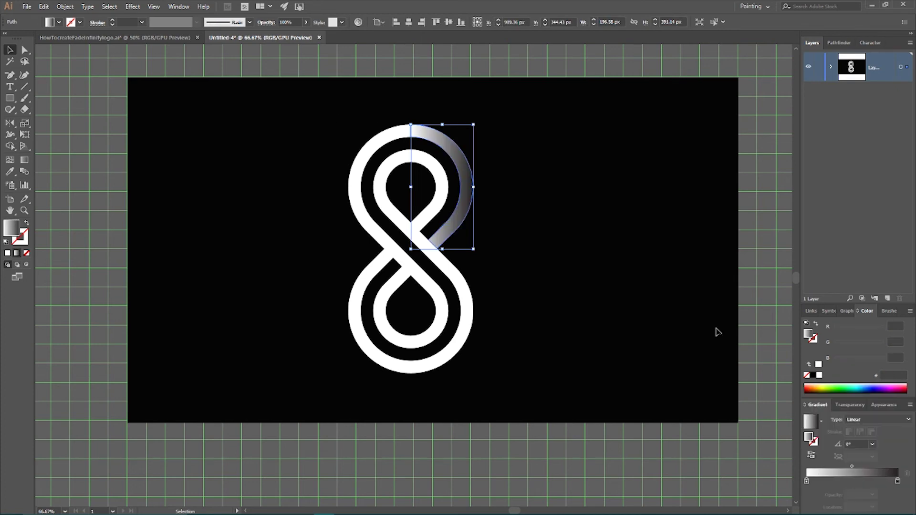
click(609, 150)
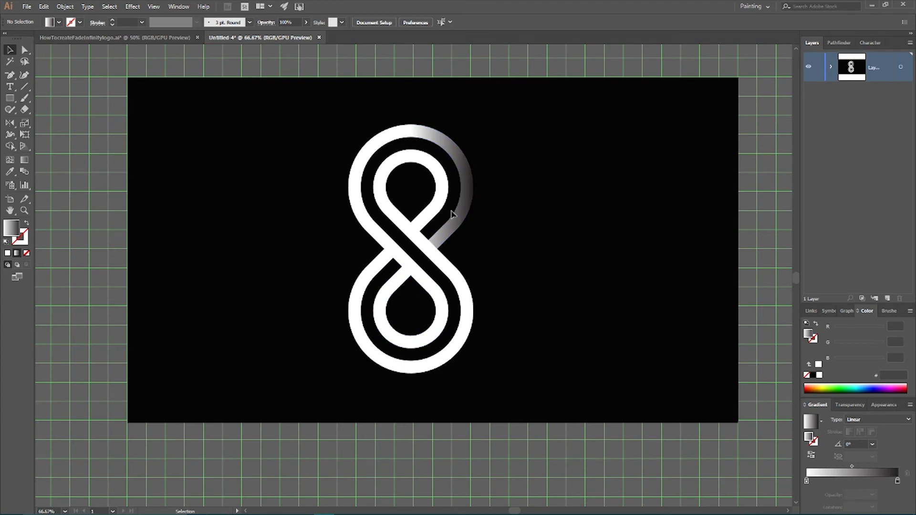
click(446, 237)
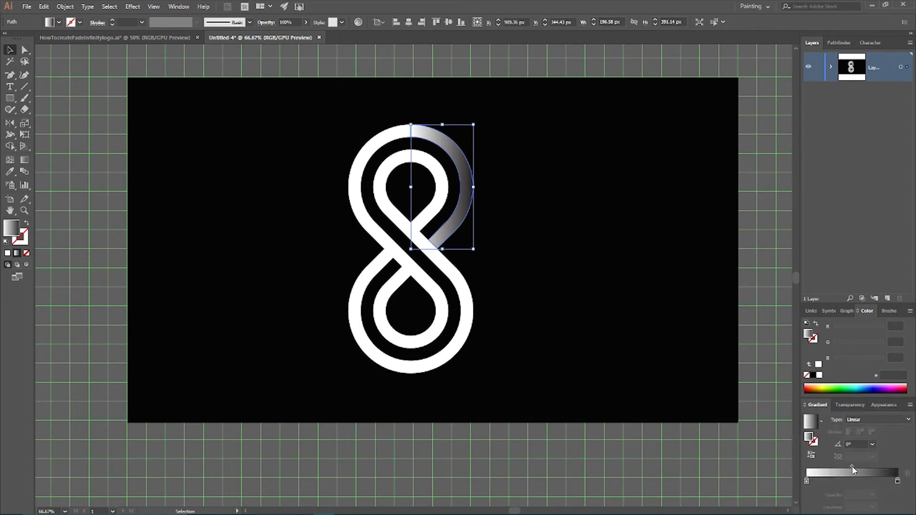
drag(852, 467, 868, 468)
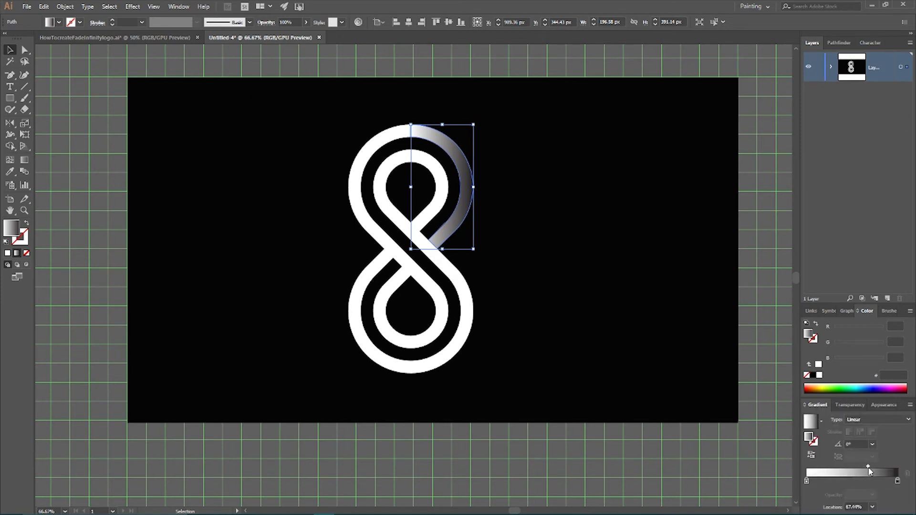
Angle the band's gradient to about 54.1° with the Gradient tool and reverse it so the dark end meets the crossing.
click(25, 162)
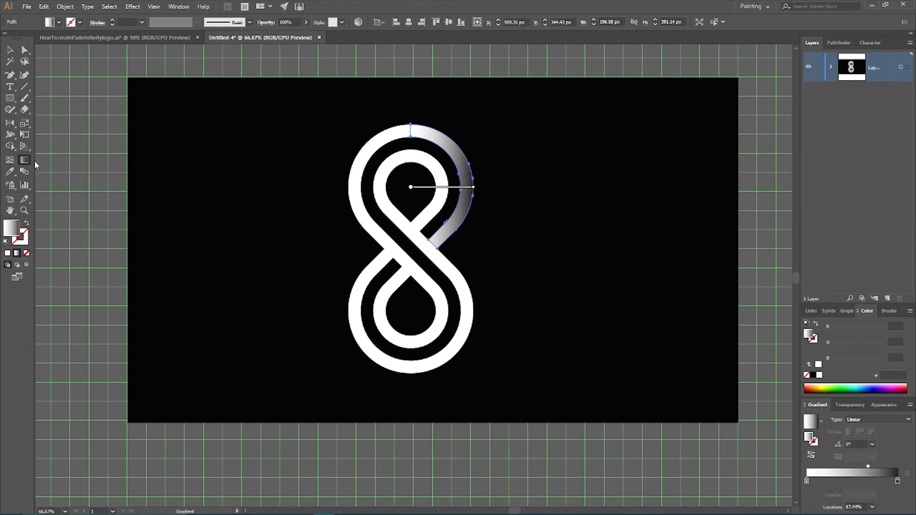
mouse_move(401, 223)
mouse_down()
mouse_move(449, 225)
mouse_move(474, 205)
mouse_move(475, 188)
mouse_up()
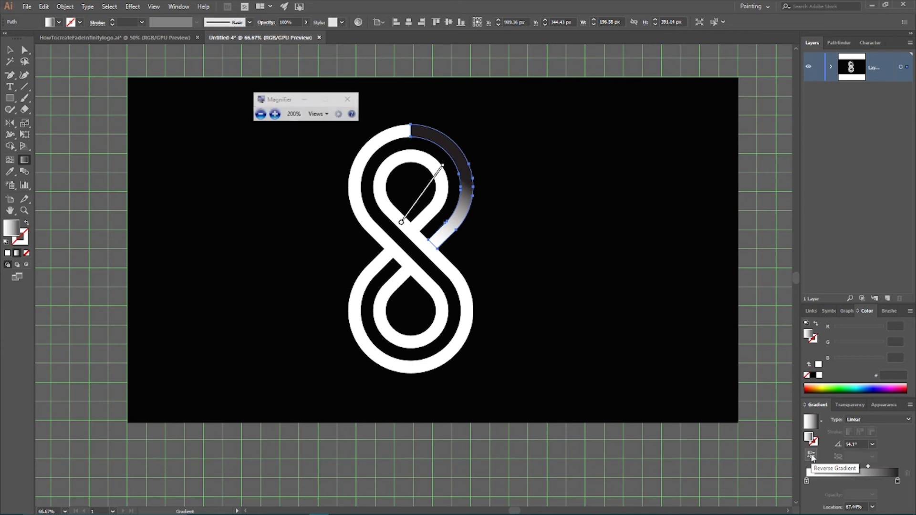
click(811, 455)
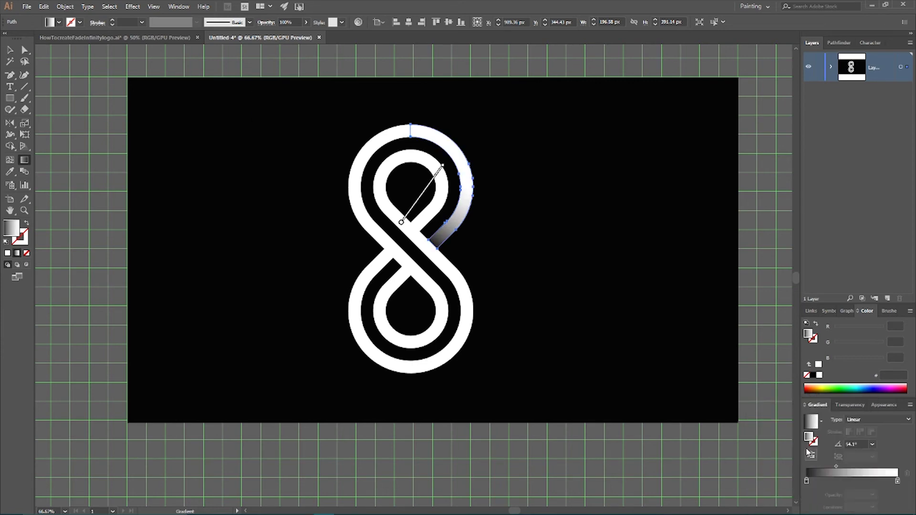
click(10, 50)
click(172, 121)
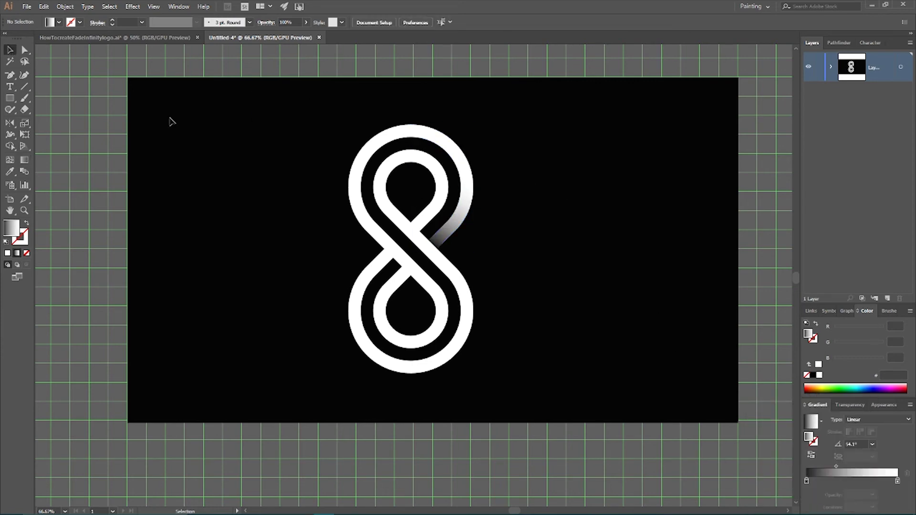
Draw a vertical line about 216 px long through the bottom centre of the lower loop's inner band.
scroll(229, 181, down, 3)
scroll(429, 239, up, 1)
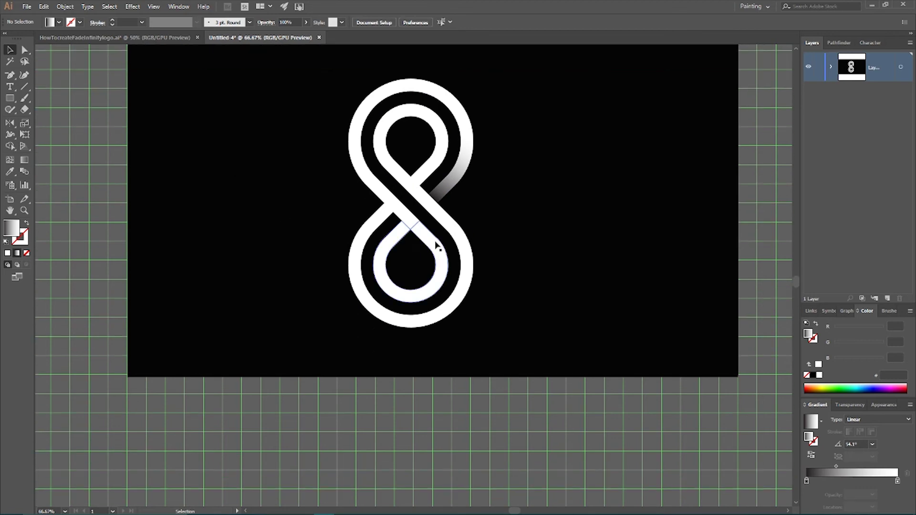
drag(395, 239, 252, 189)
key(ctrl+z)
click(24, 86)
mouse_move(411, 222)
mouse_down()
mouse_move(409, 352)
mouse_move(399, 342)
mouse_up()
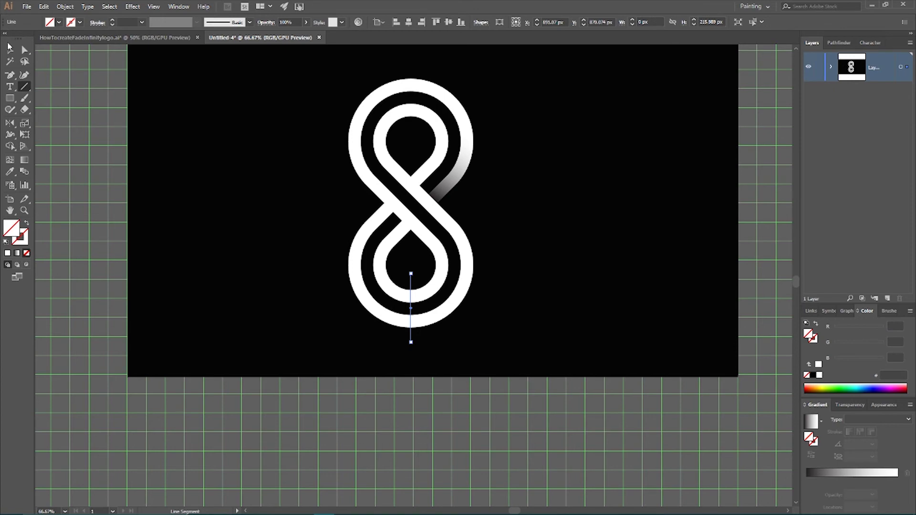
Split the lower loop's inner band along the vertical line with the Shape Builder tool, separating its left half.
click(8, 47)
key(a)
click(394, 289)
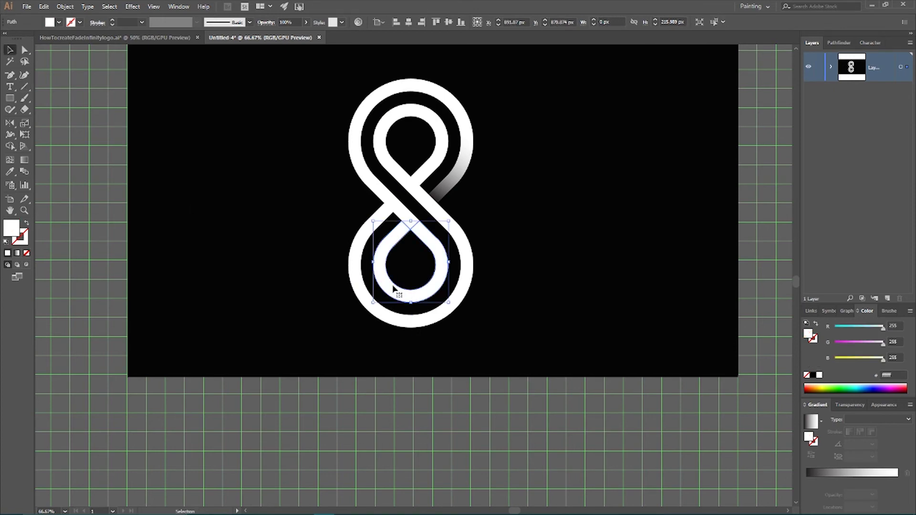
shift+click(411, 282)
key(v)
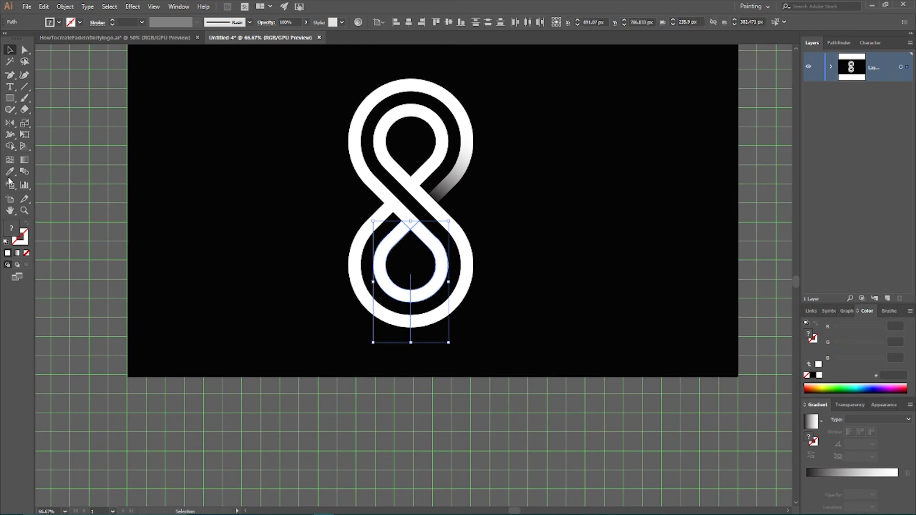
click(10, 145)
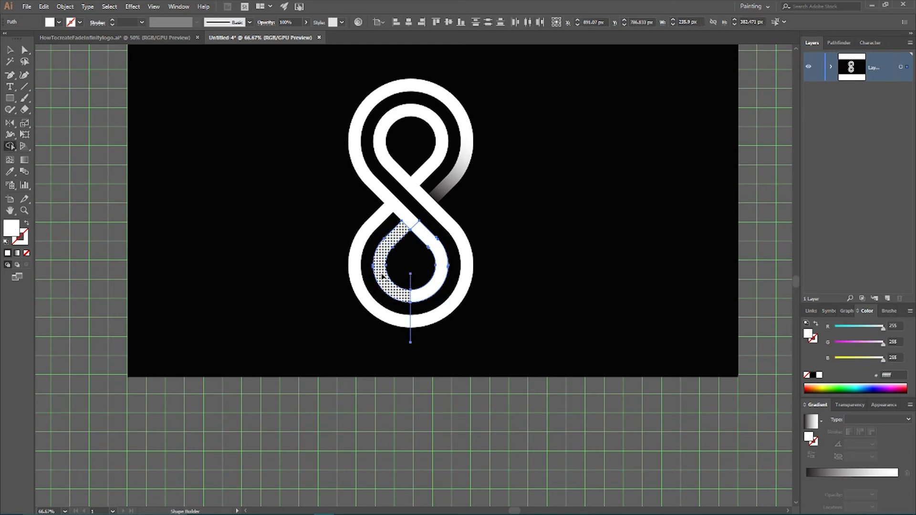
click(381, 272)
click(10, 49)
click(143, 156)
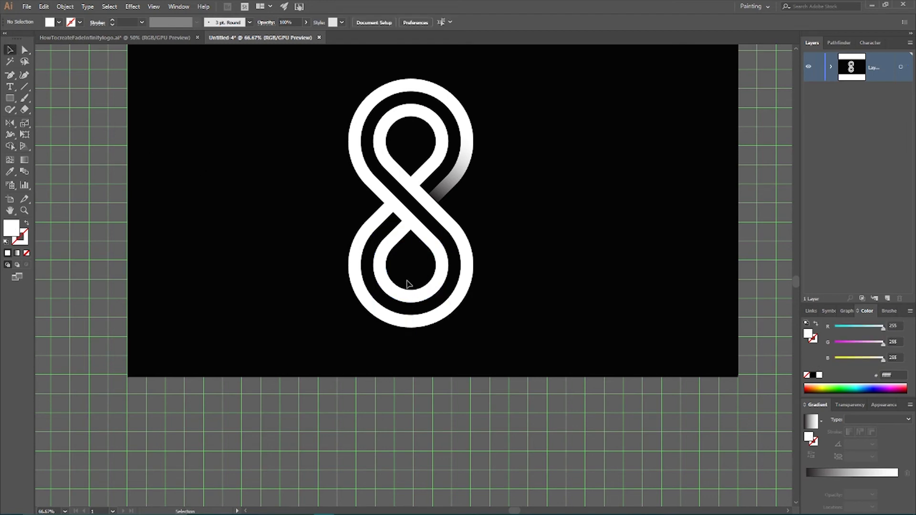
Sample the upper outer band's gradient with the Eyedropper onto the left half of the lower inner band.
click(414, 283)
click(434, 289)
click(379, 265)
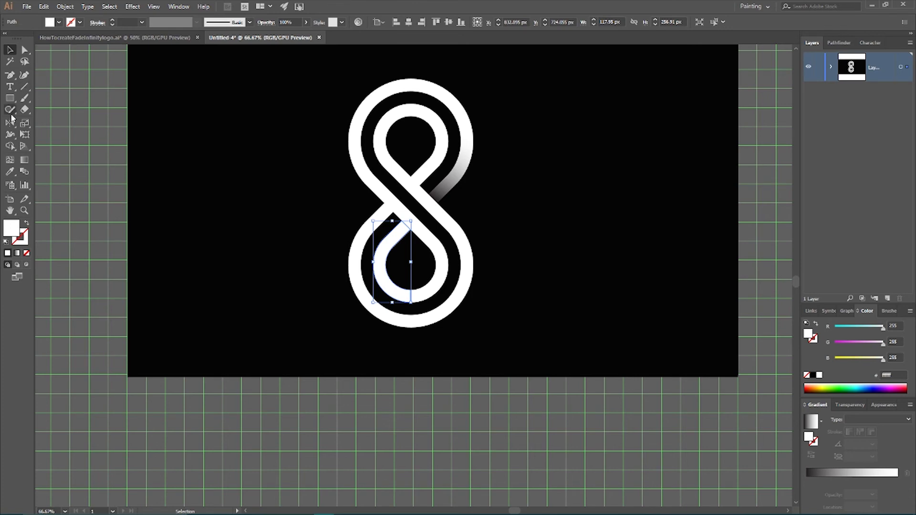
click(10, 172)
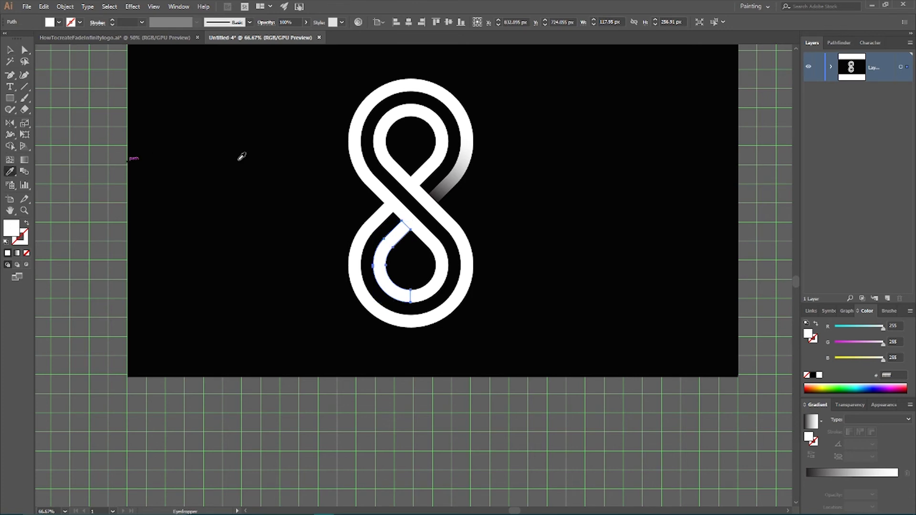
click(458, 172)
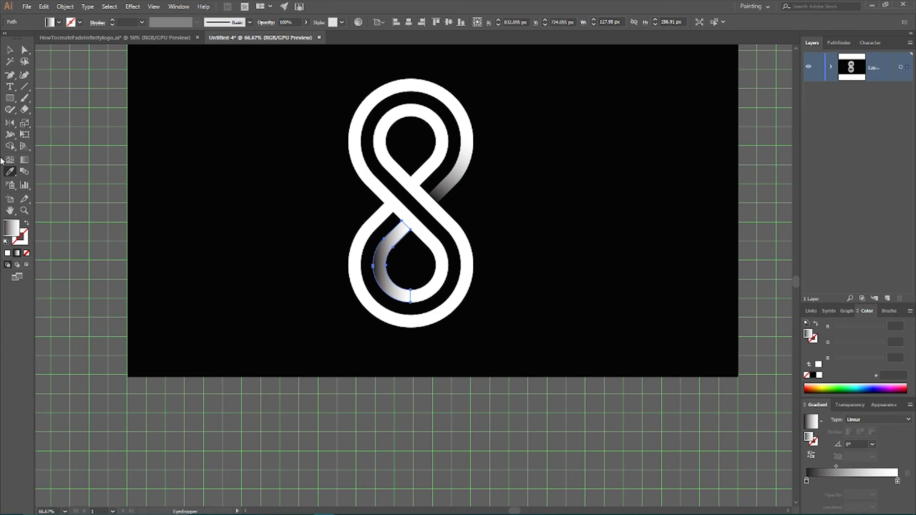
click(10, 51)
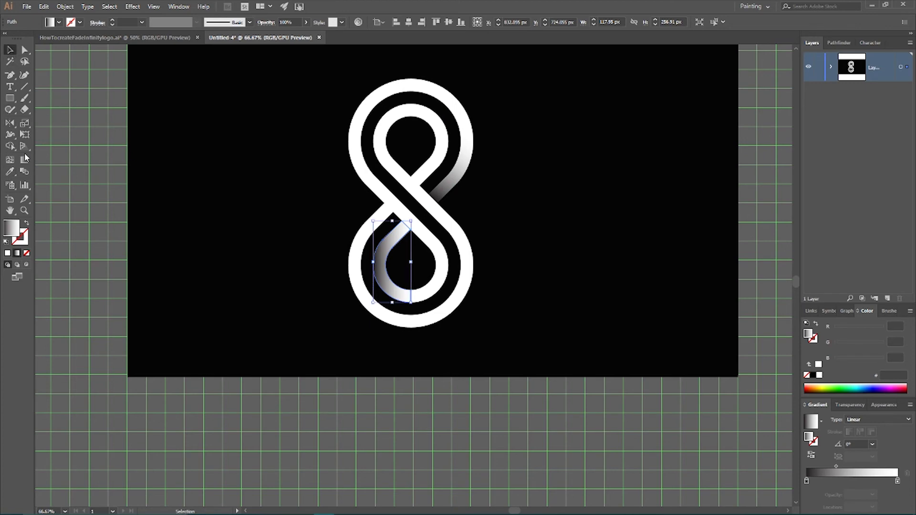
Redraw the lower inner band's gradient at about -115.8° so it fades to black at the crossing.
click(25, 161)
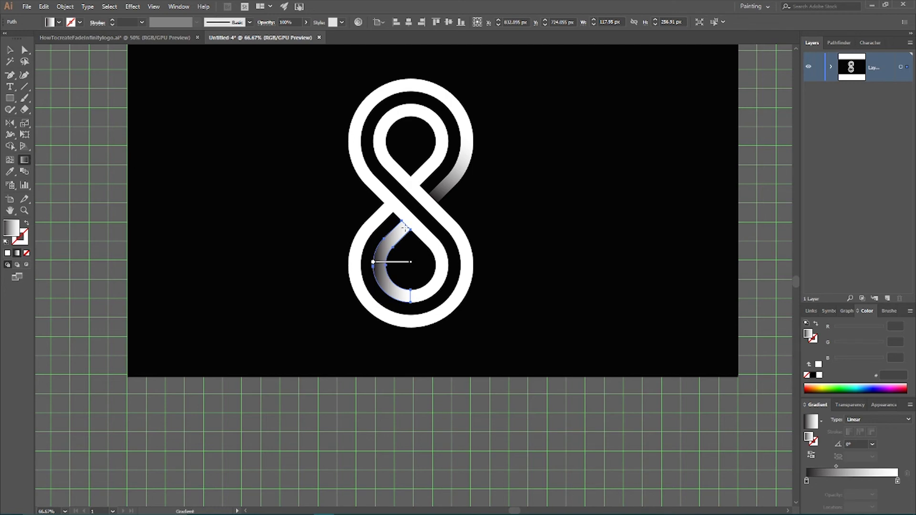
drag(402, 221, 380, 282)
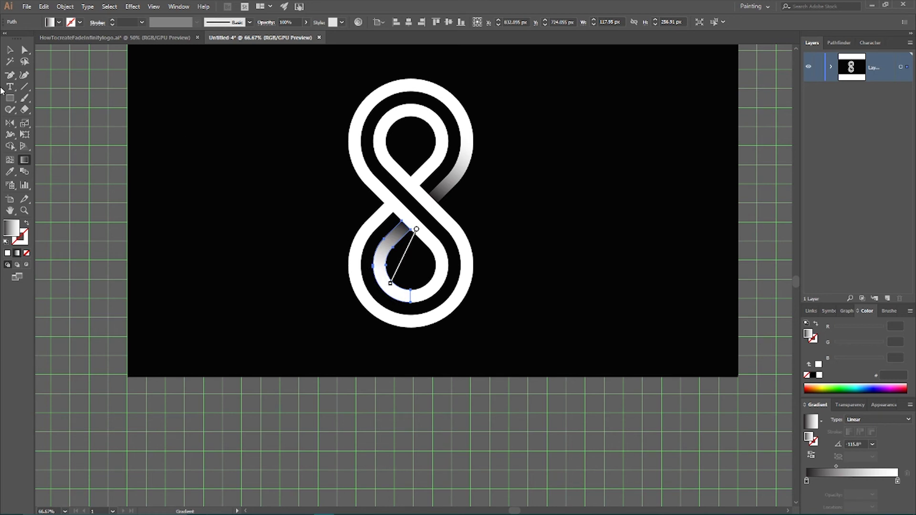
click(10, 50)
click(156, 127)
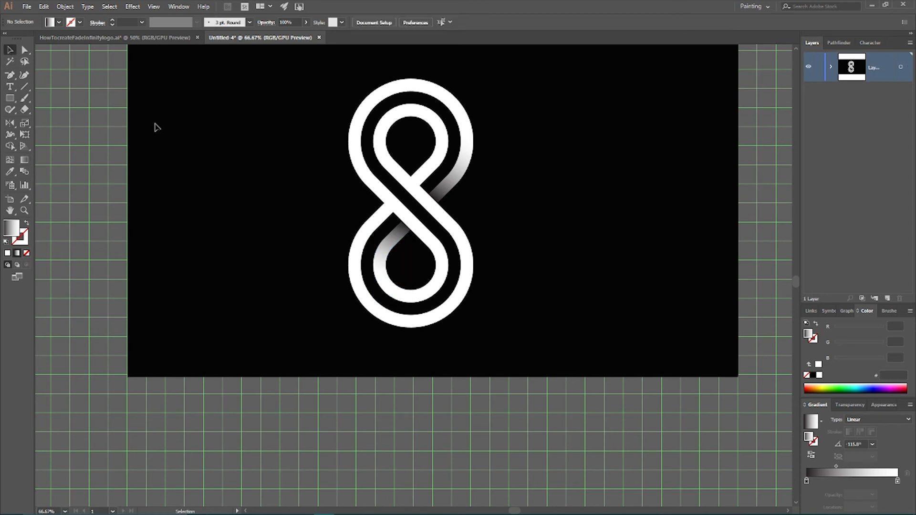
Duplicate the faded lower inner half, rotate the copy 180° and place it over the right side of the upper inner loop.
click(392, 248)
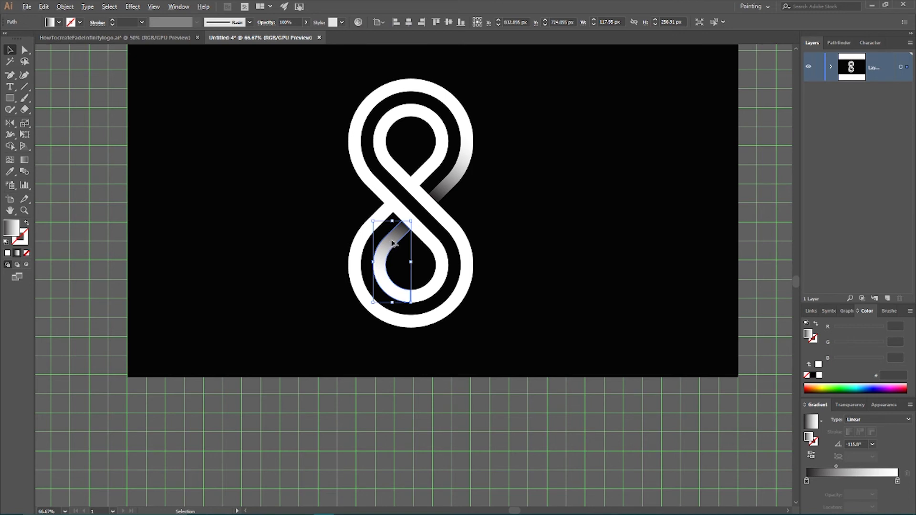
drag(392, 243, 483, 241)
drag(519, 208, 445, 149)
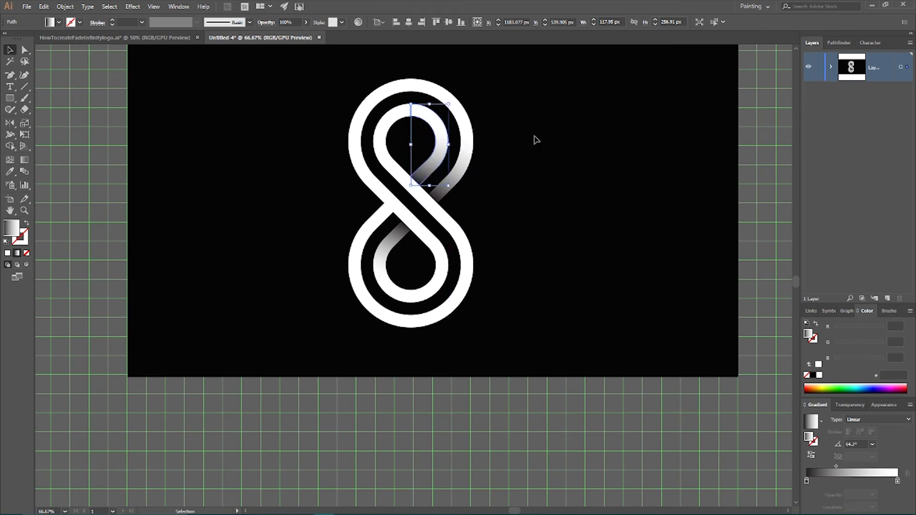
click(578, 141)
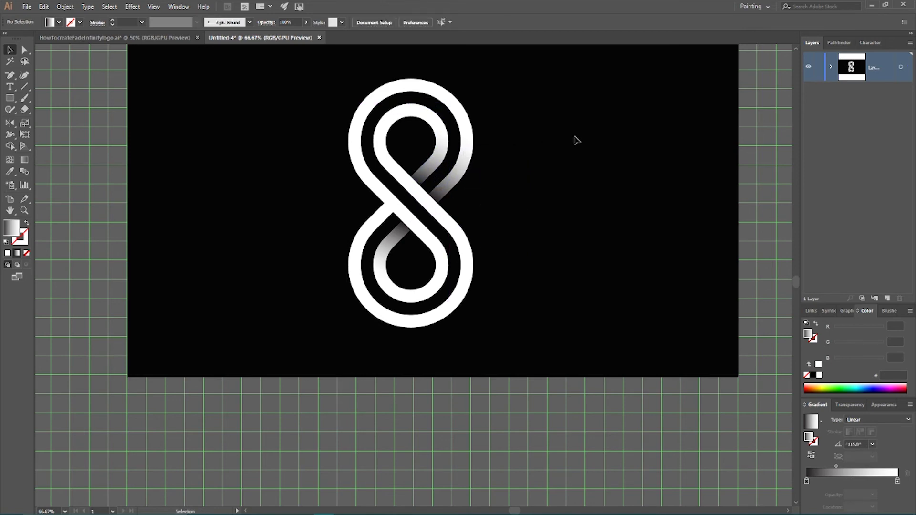
Duplicate the faded upper outer half, rotate the copy 180° and place it over the left side of the lower outer loop.
click(442, 153)
click(561, 150)
click(458, 175)
drag(461, 175, 576, 196)
drag(592, 98, 527, 234)
drag(549, 203, 371, 303)
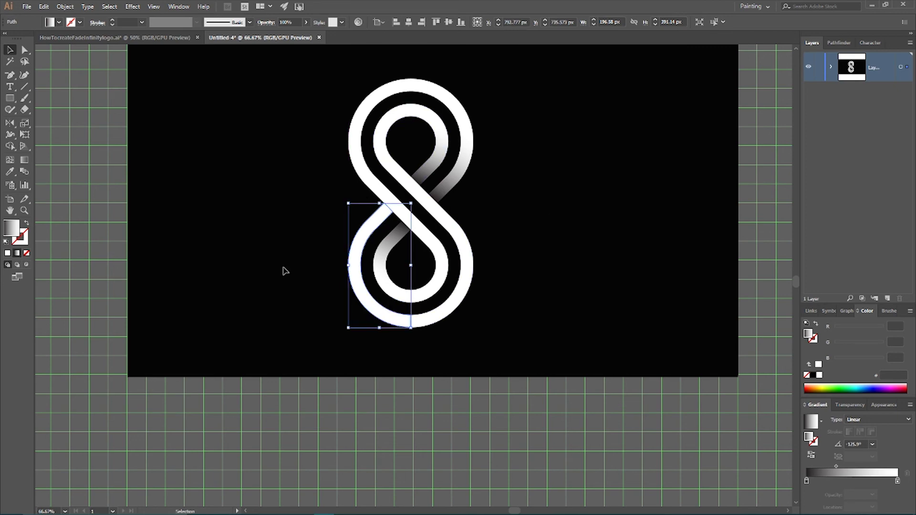
Bring the rotated gradient half on the lower outer loop to the front of the stack and deselect it.
key(a)
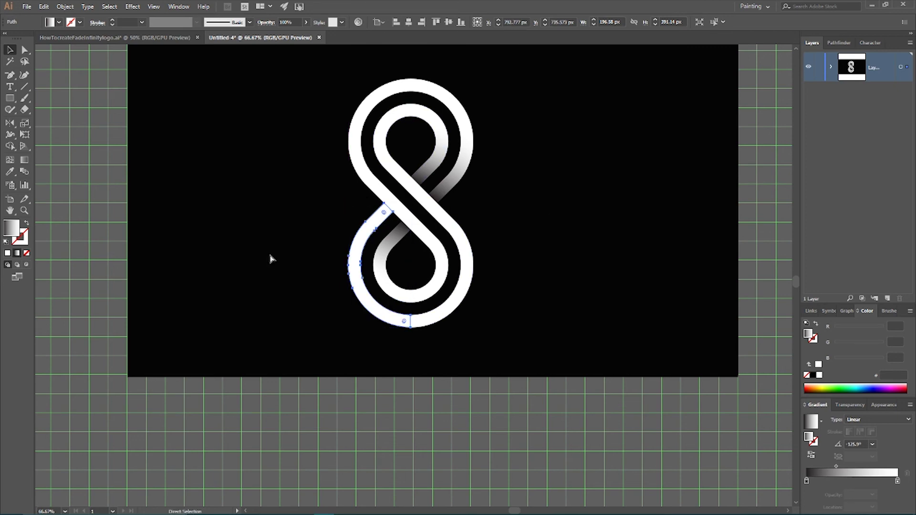
key(ctrl)
key(.)
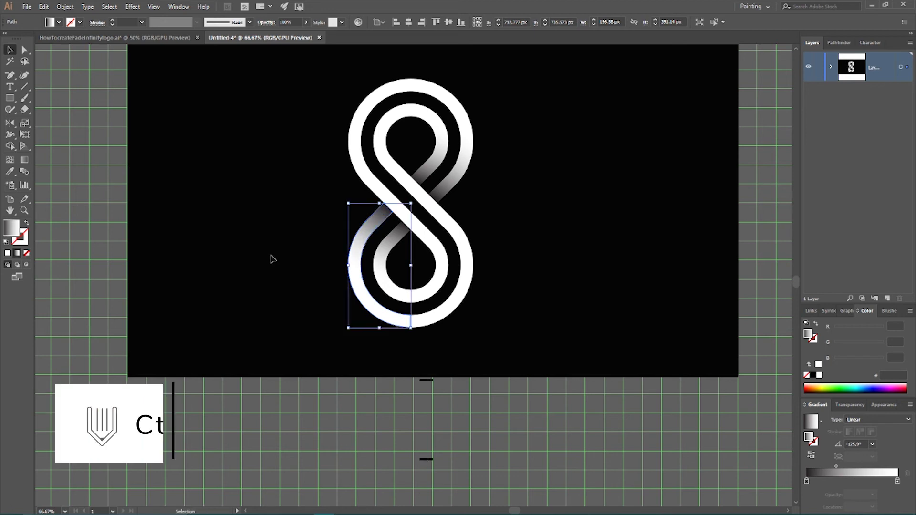
key(ctrl+shift+bracketright)
click(313, 171)
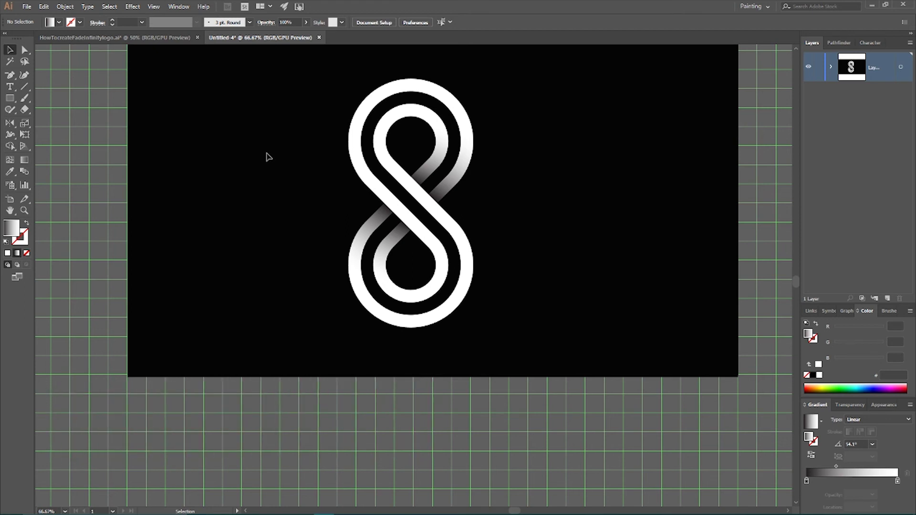
Recolor the background rectangle to coral red ff6666 and lock it again.
scroll(258, 205, up, 3)
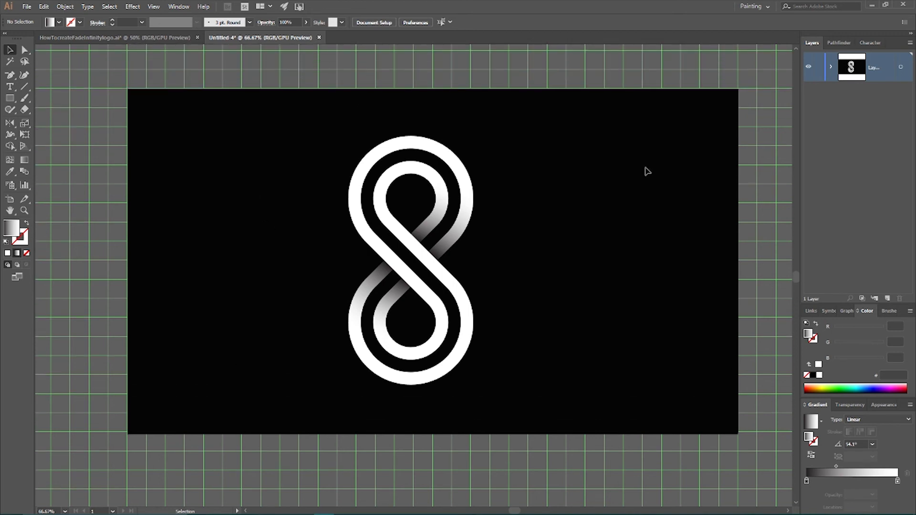
click(831, 67)
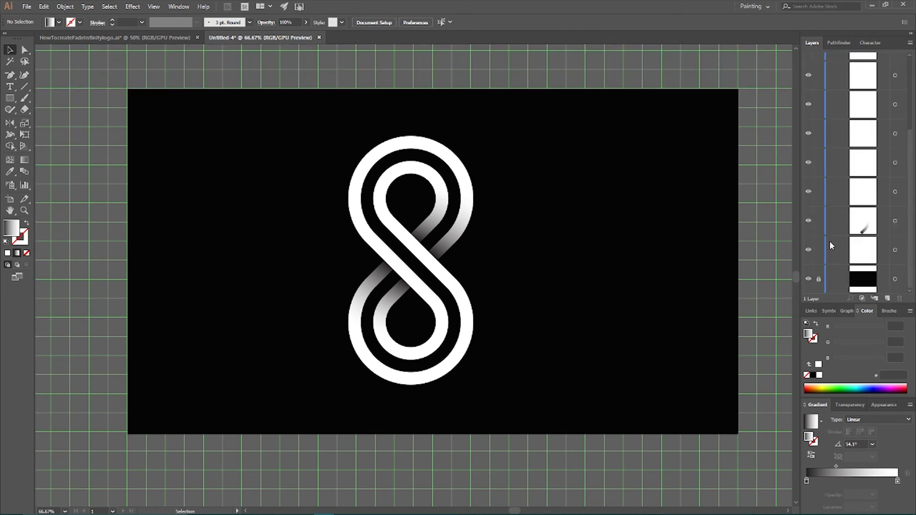
click(896, 279)
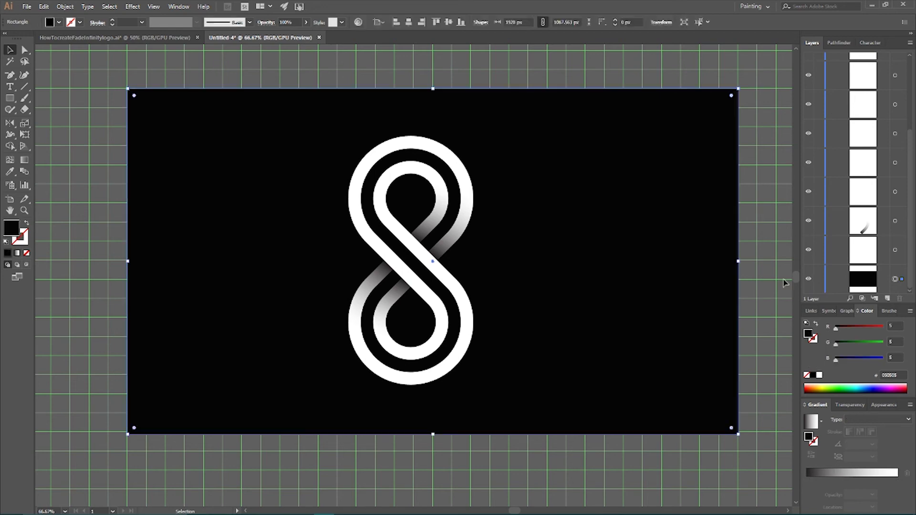
double_click(11, 227)
mouse_move(651, 177)
mouse_down()
mouse_move(662, 146)
mouse_move(633, 130)
mouse_up()
click(775, 136)
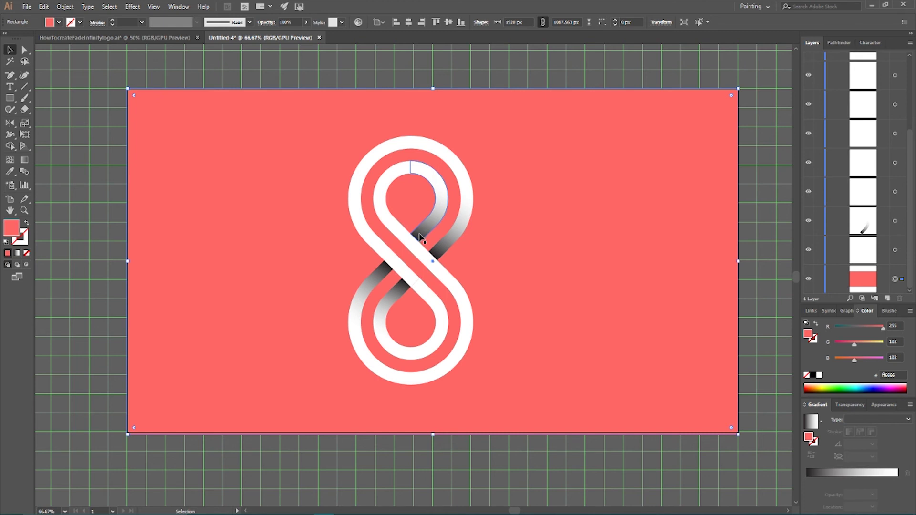
click(818, 280)
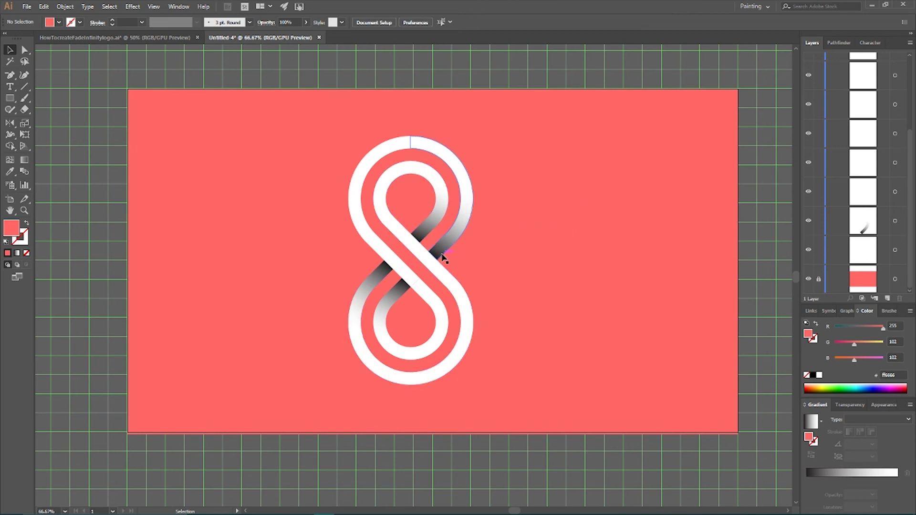
Unite the white pieces of the strand running from the upper outer loop to the lower inner loop.
key(ctrl+z)
shift+click(401, 266)
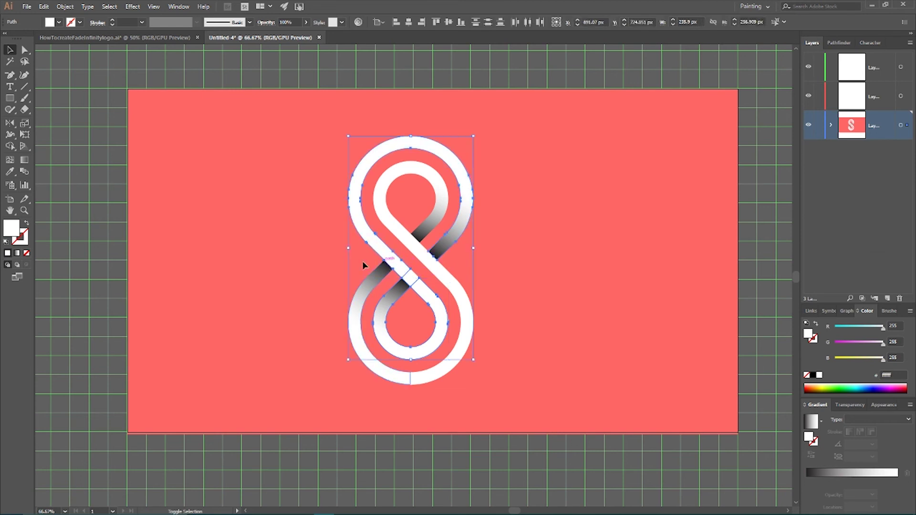
click(839, 43)
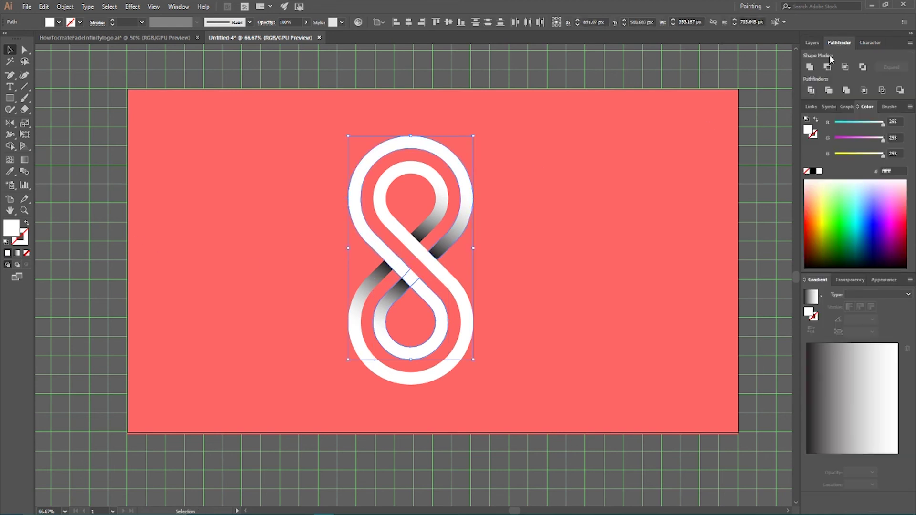
click(807, 68)
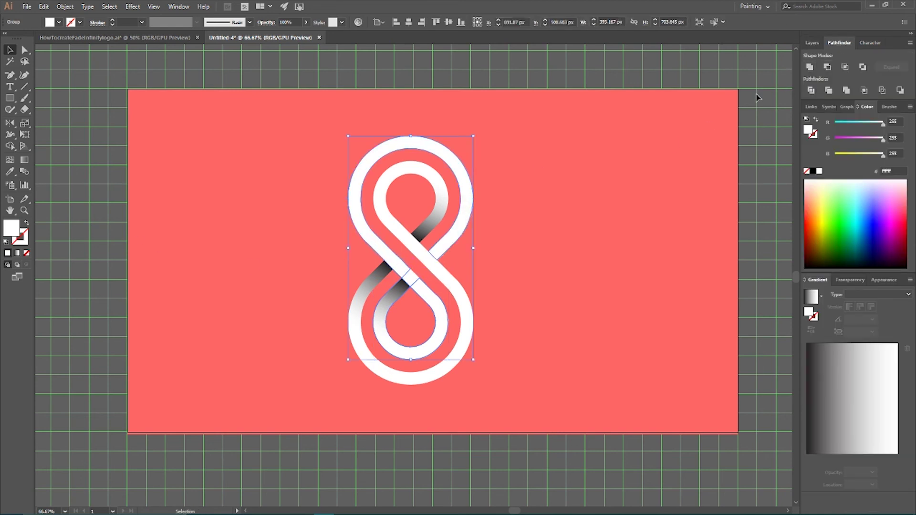
Send the united white strand behind the gradient halves and deselect it.
key(a)
key(ctrl)
key(ctrl+shift+bracketleft)
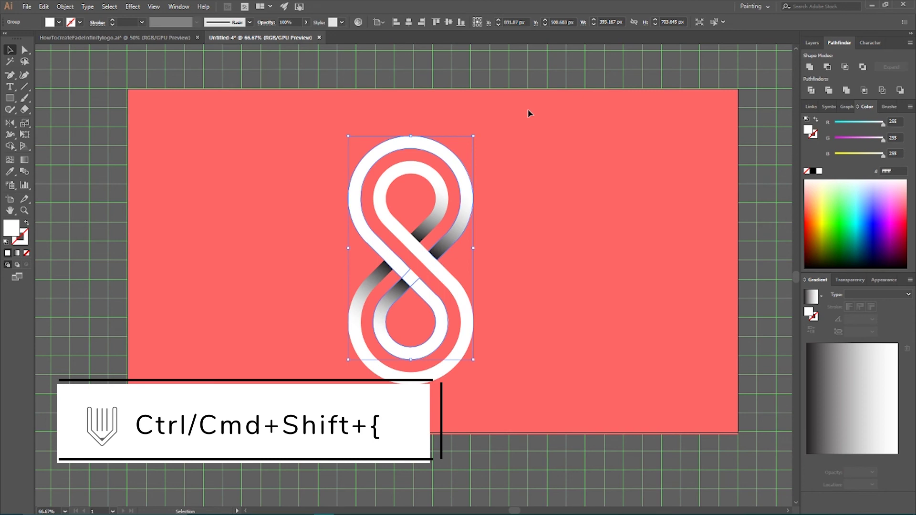
click(532, 177)
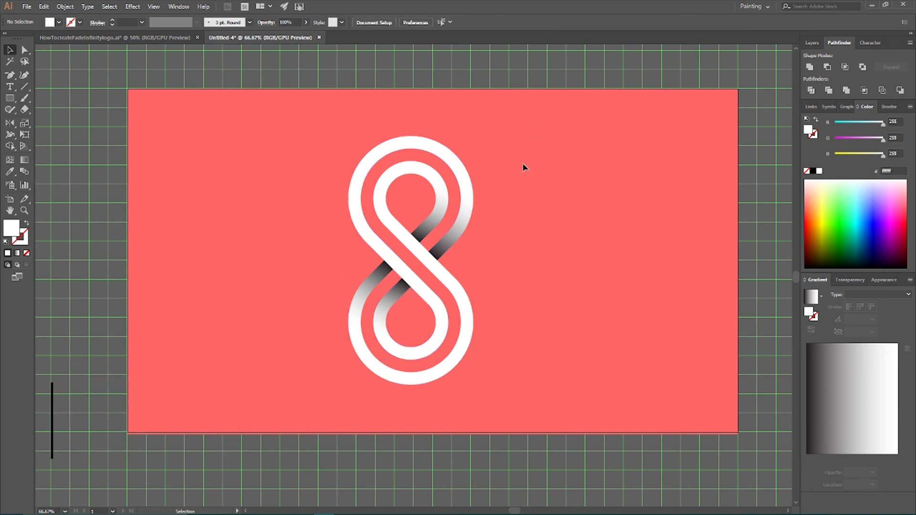
Pull the united white strand aside to check which pieces it contains, and undo the move.
click(363, 218)
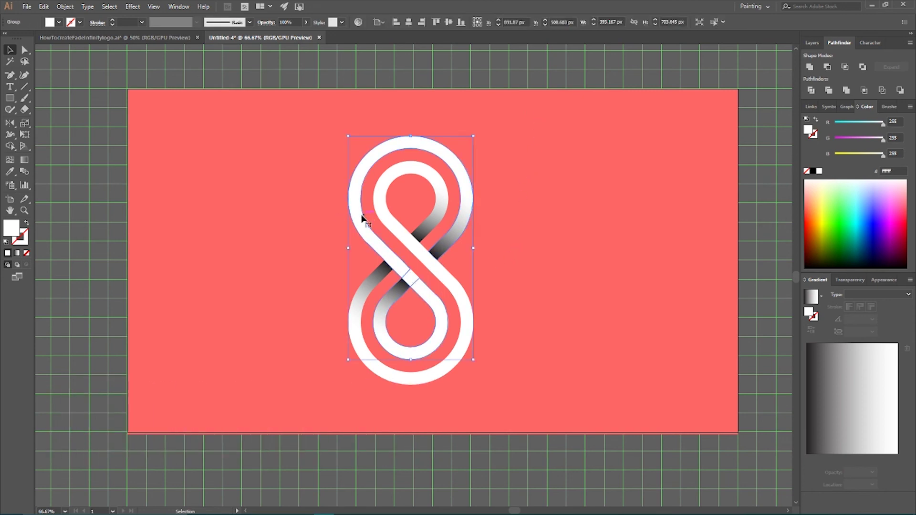
drag(363, 219, 202, 180)
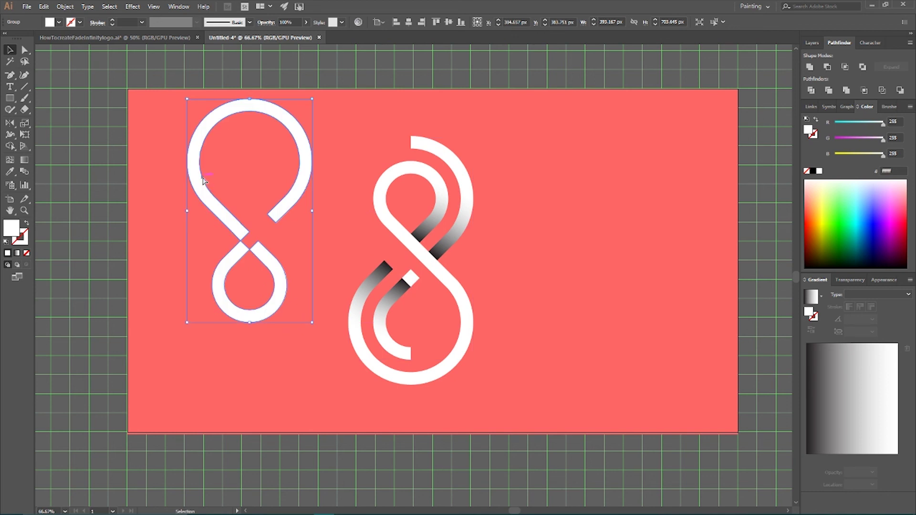
key(ctrl+z)
Merge the leftover white square at the crossing into the united strand, keeping the strand behind the gradient halves.
shift+click(409, 283)
click(812, 90)
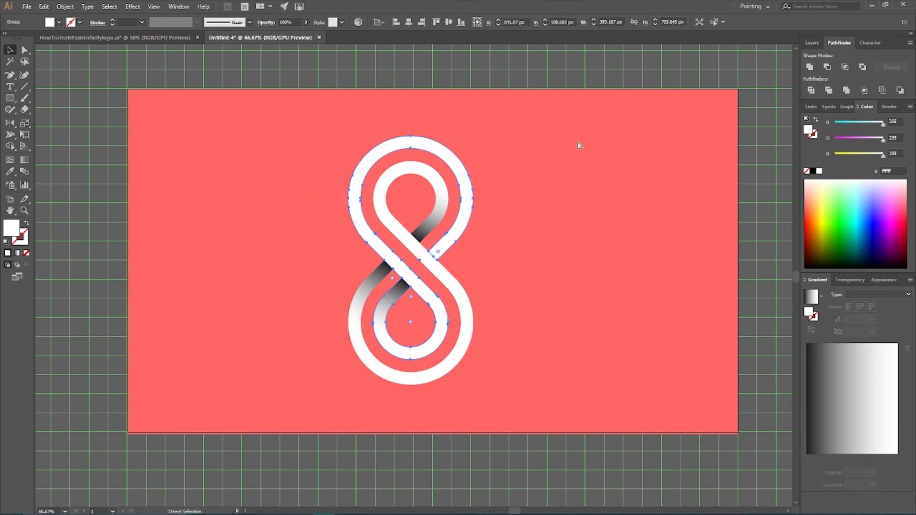
key(v)
click(567, 154)
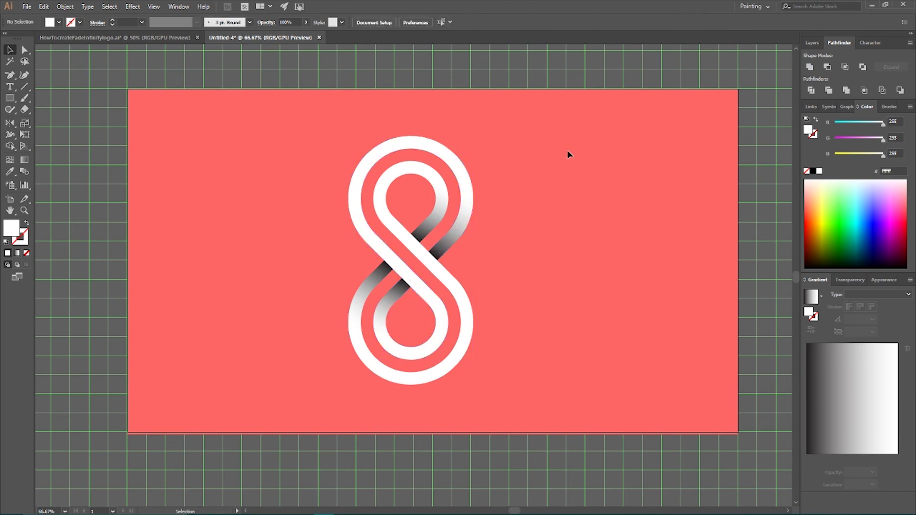
Shift the merged white strand slightly to test that it is one piece, and undo the move.
click(363, 228)
drag(363, 228, 352, 204)
key(ctrl+z)
Delete the incoming mail from its notification and move the merged white strand to the middle layer.
key(a)
click(812, 44)
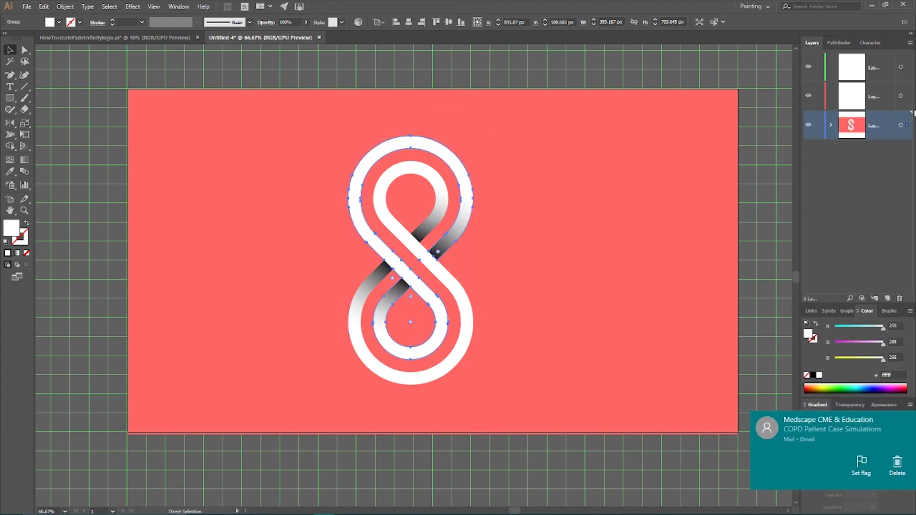
click(892, 473)
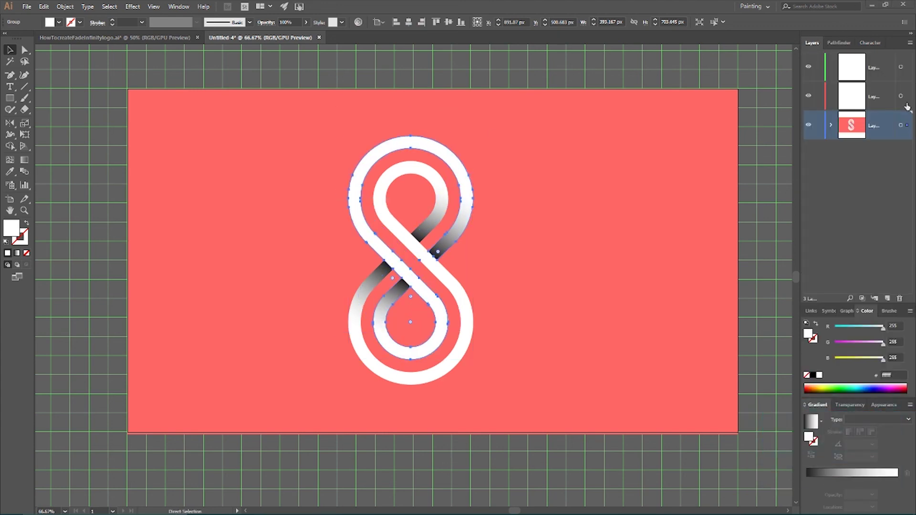
drag(906, 125, 907, 97)
key(v)
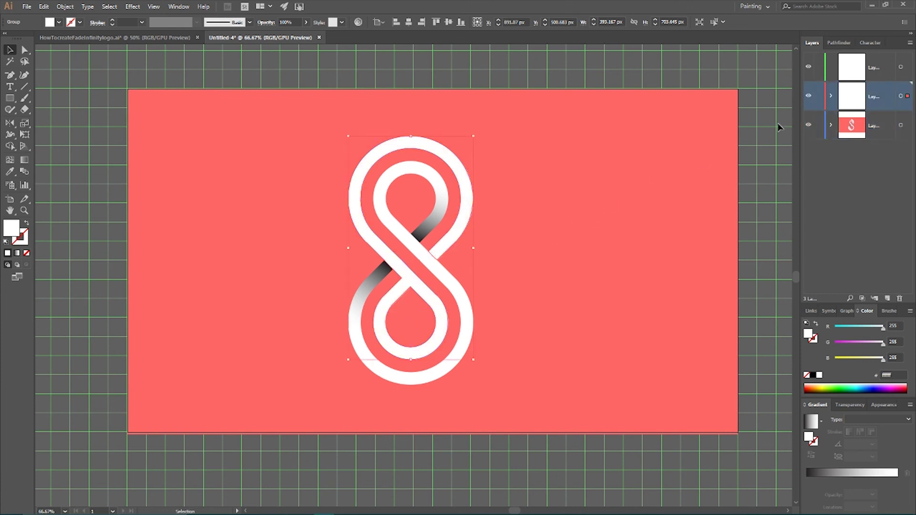
Move the gradient halves of the upper outer and lower inner loops to the middle layer, above the merged strand.
click(832, 125)
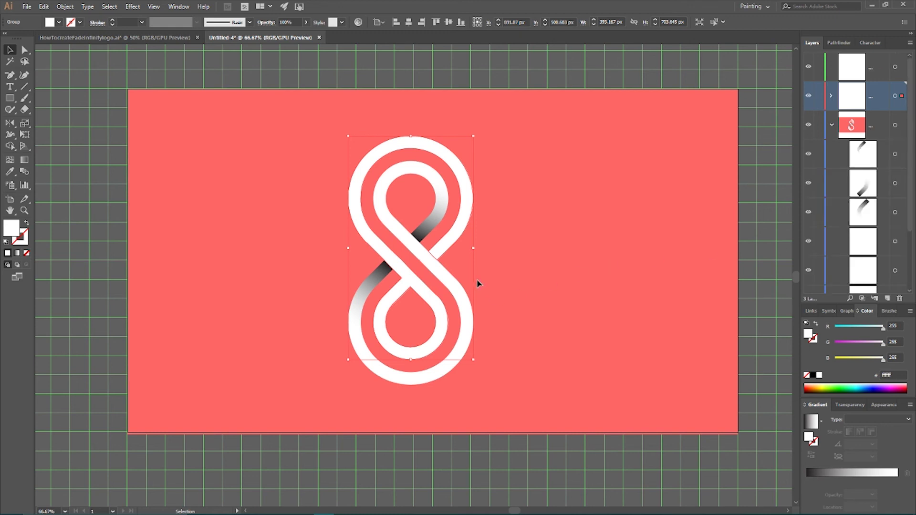
click(523, 233)
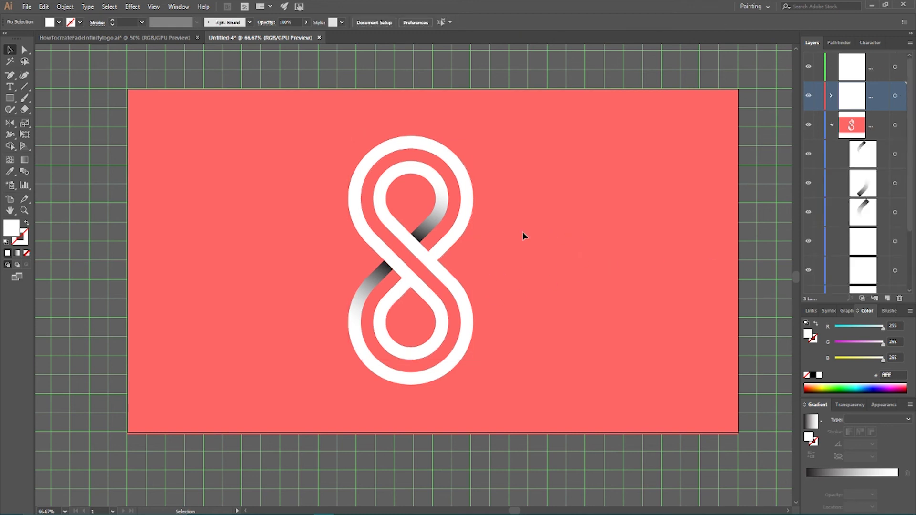
click(895, 183)
shift+click(895, 153)
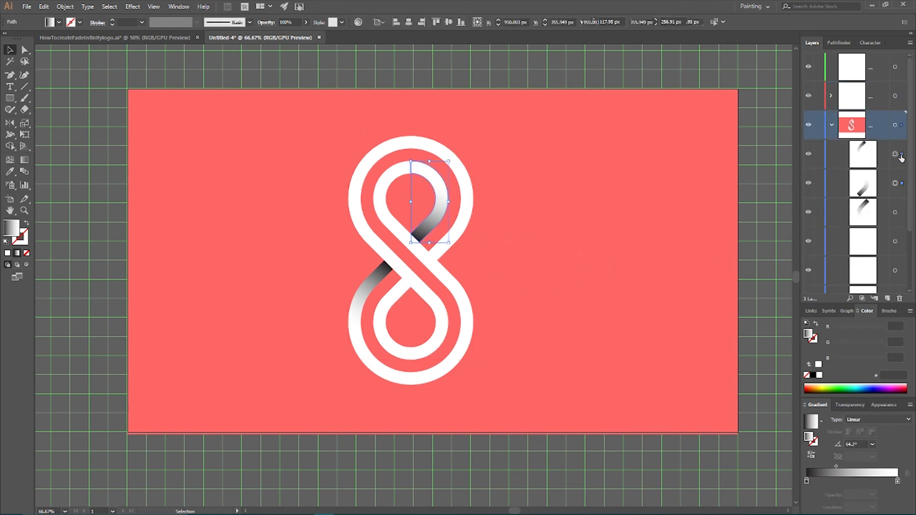
click(897, 213)
scroll(901, 215, down, 2)
shift+click(895, 253)
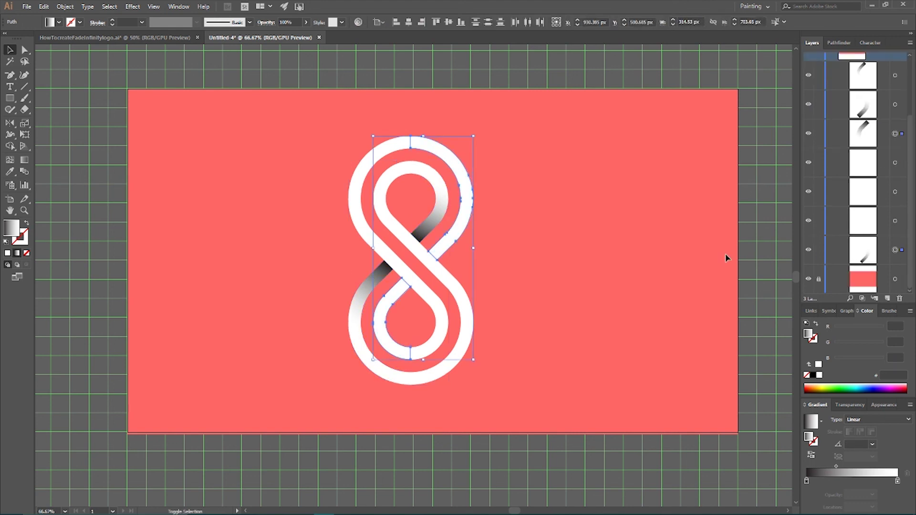
scroll(897, 176, up, 3)
drag(901, 125, 904, 98)
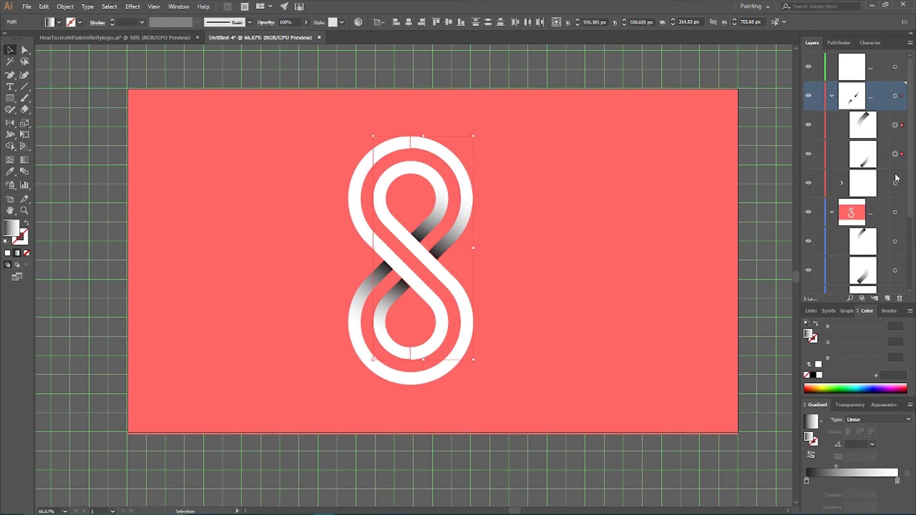
Select the merged white strand and set the middle layer's highlight color to black.
click(894, 184)
mouse_move(382, 216)
mouse_down()
mouse_move(259, 218)
mouse_move(370, 206)
mouse_up()
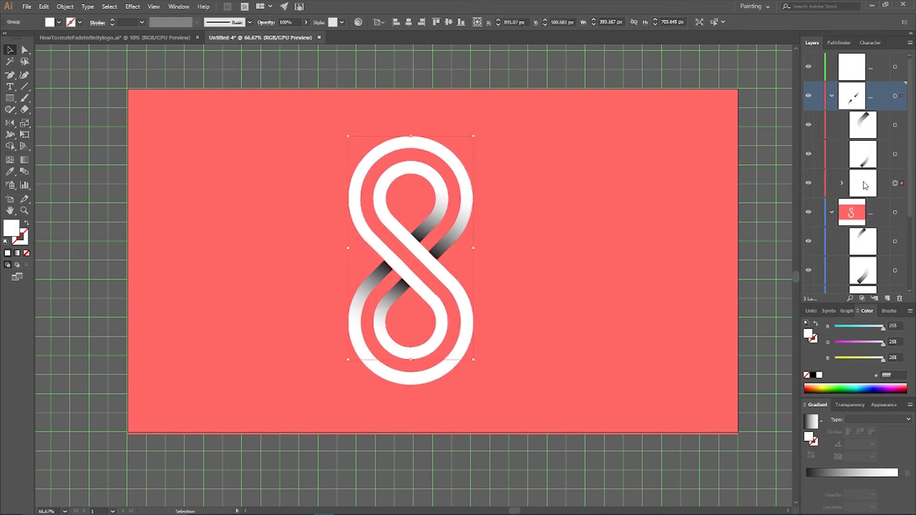
double_click(858, 95)
click(587, 235)
click(578, 322)
click(602, 298)
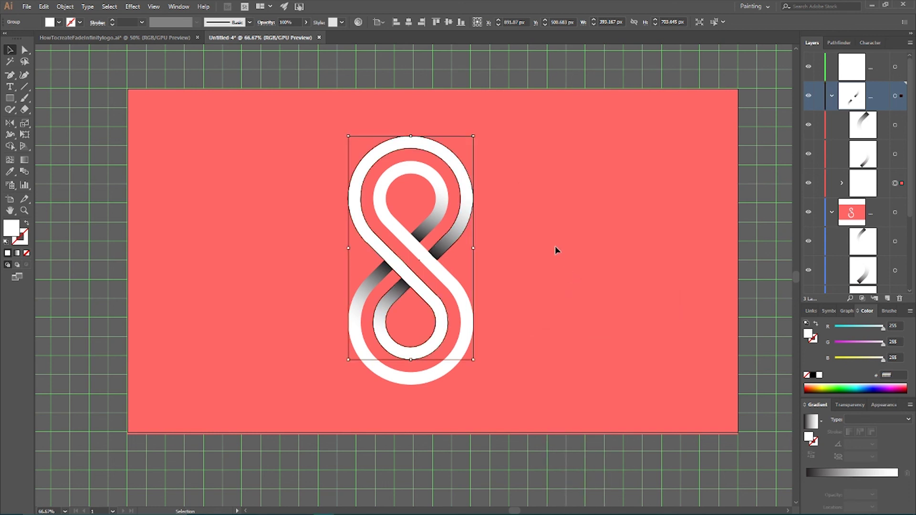
Make an opacity mask for the merged white strand with Clip turned off.
click(850, 404)
click(886, 488)
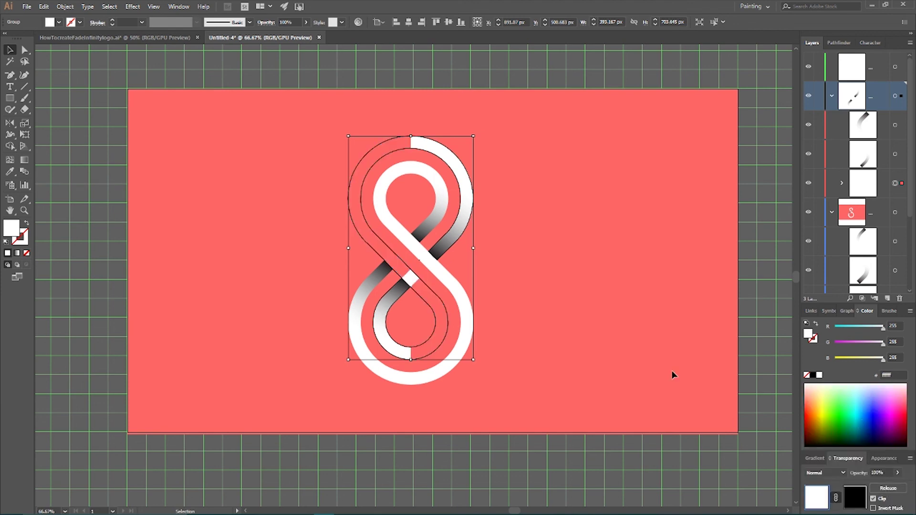
key(super+plus)
click(873, 499)
key(super+Escape)
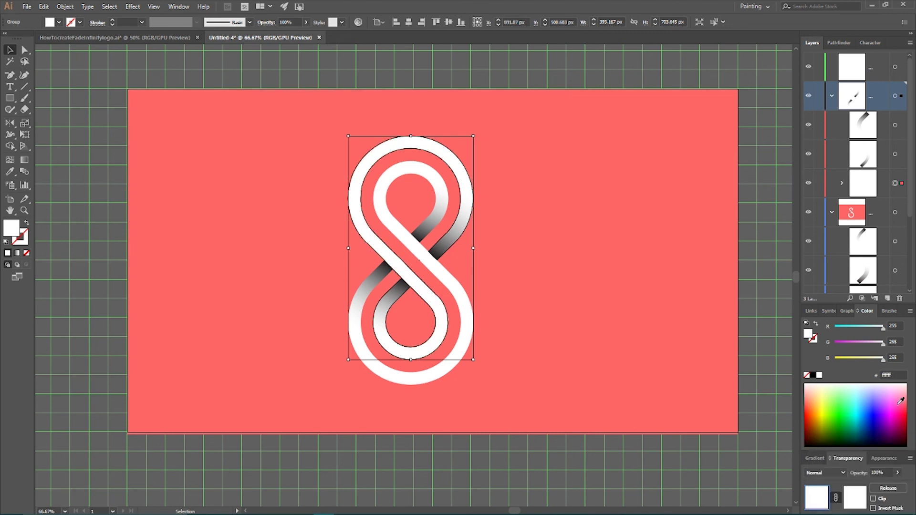
Cut the two gradient halves from the middle layer, leaving only the masked white strand there.
click(895, 154)
shift+click(895, 124)
key(a)
key(Delete)
key(v)
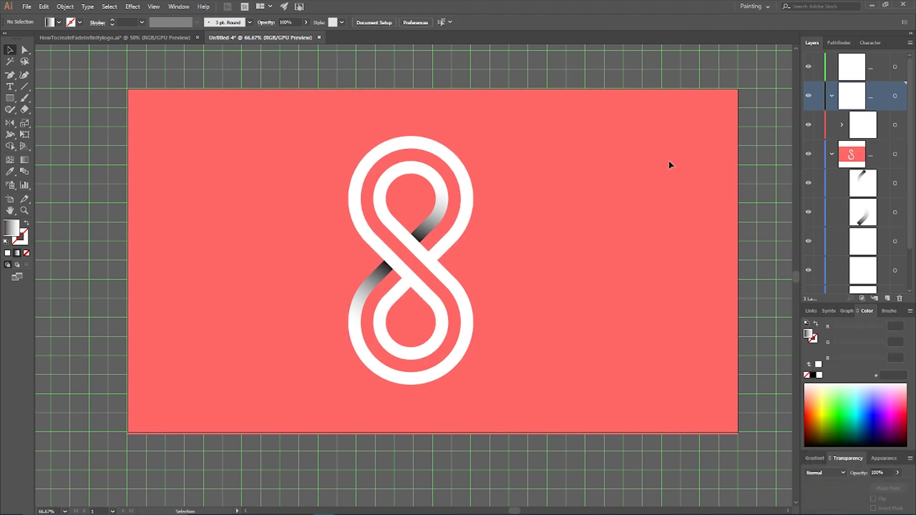
Enter the white strand's opacity mask and paste the cut gradient halves in place.
click(895, 125)
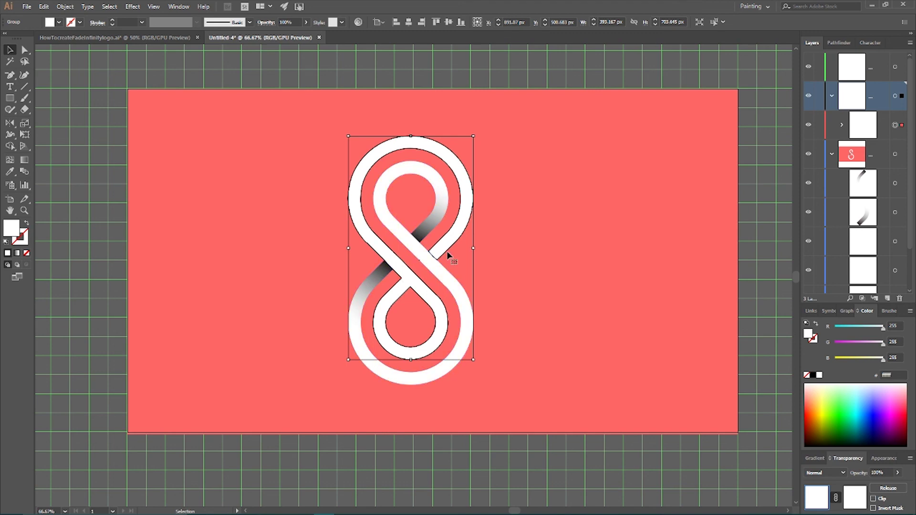
click(854, 498)
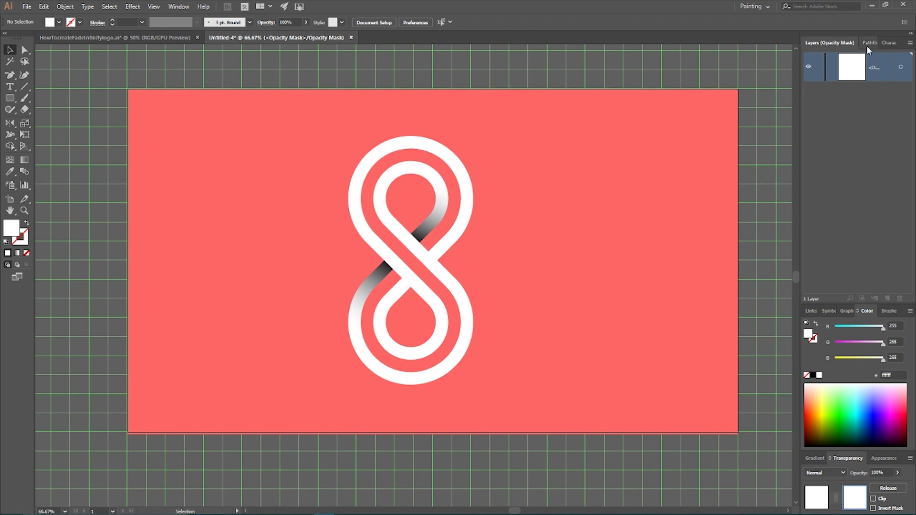
key(a)
key(ctrl)
key(ctrl+f)
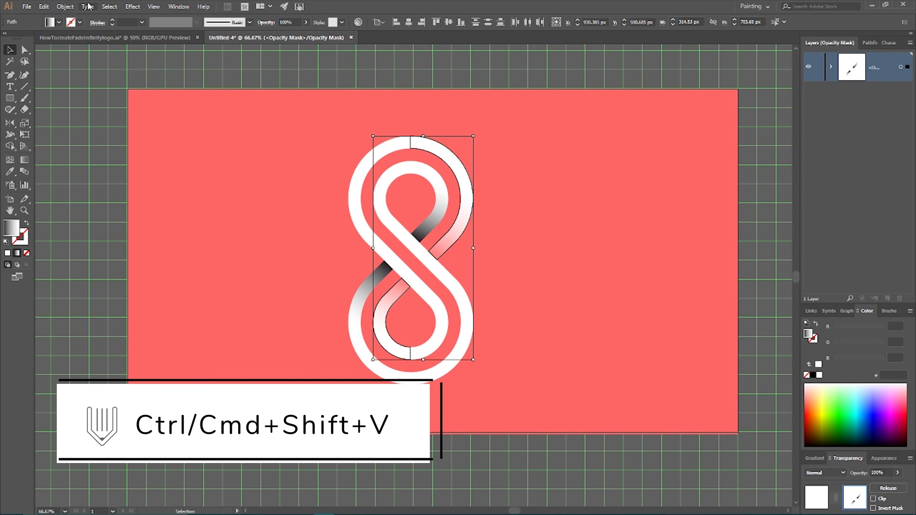
click(43, 7)
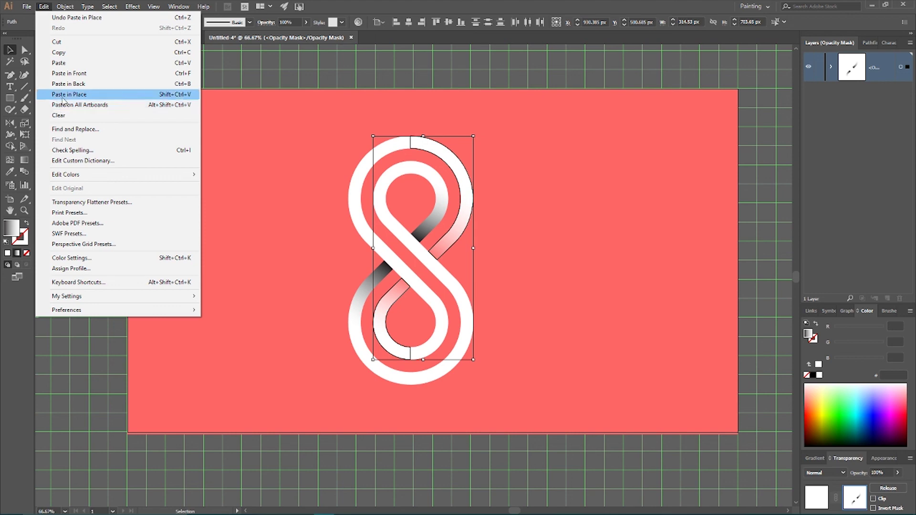
Exit the first strand's opacity mask and move the second white strand with its two gradient halves to the top layer.
click(268, 134)
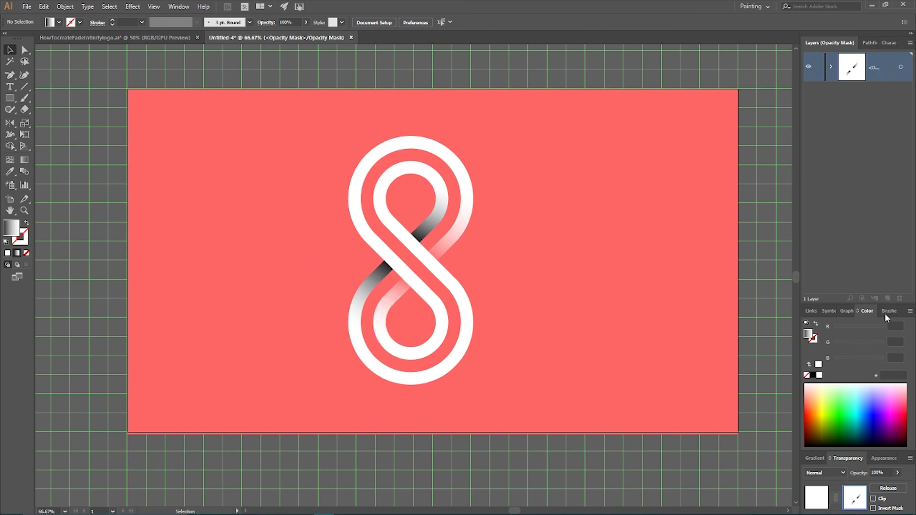
click(818, 498)
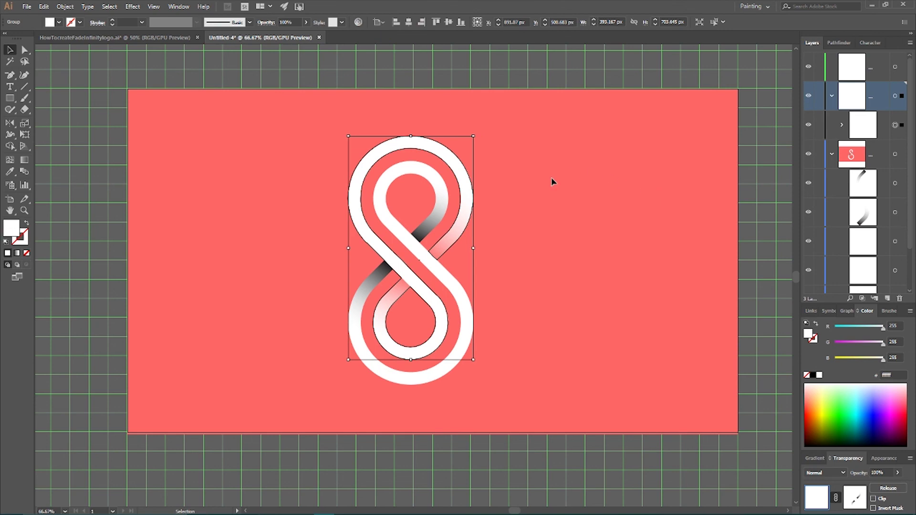
click(385, 205)
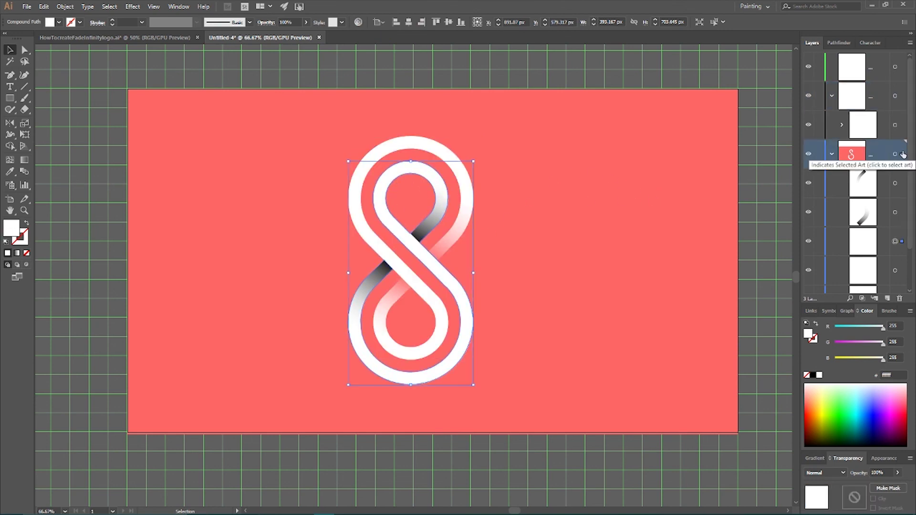
shift+click(902, 183)
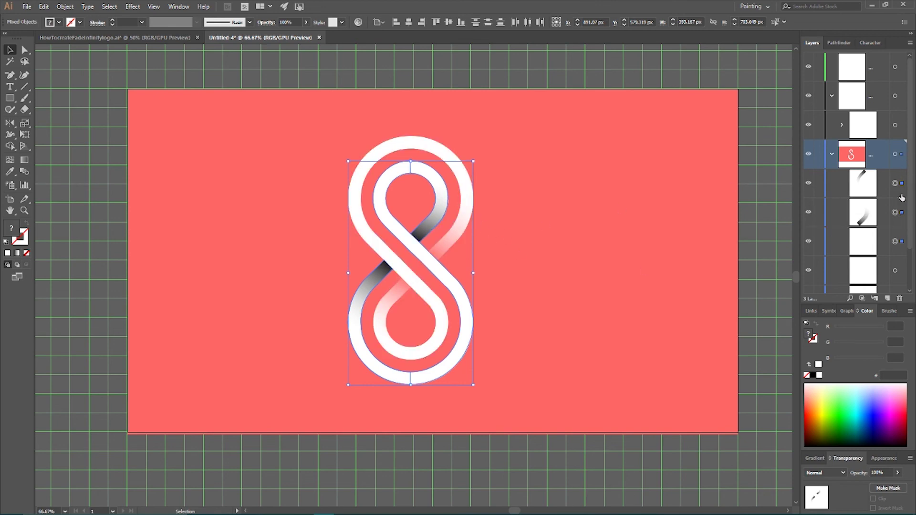
click(901, 69)
drag(901, 73, 901, 71)
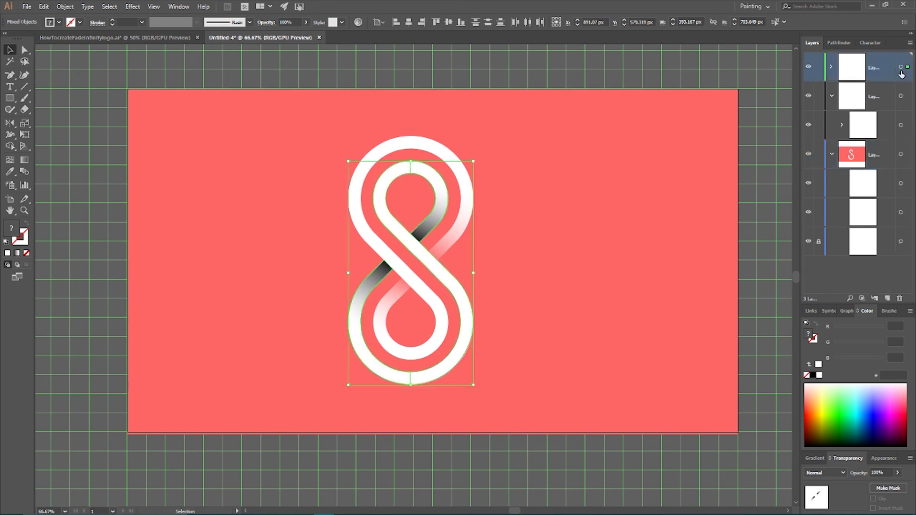
Make an opacity mask for the white strand alone in the top layer, with Clip turned off.
click(832, 96)
click(831, 67)
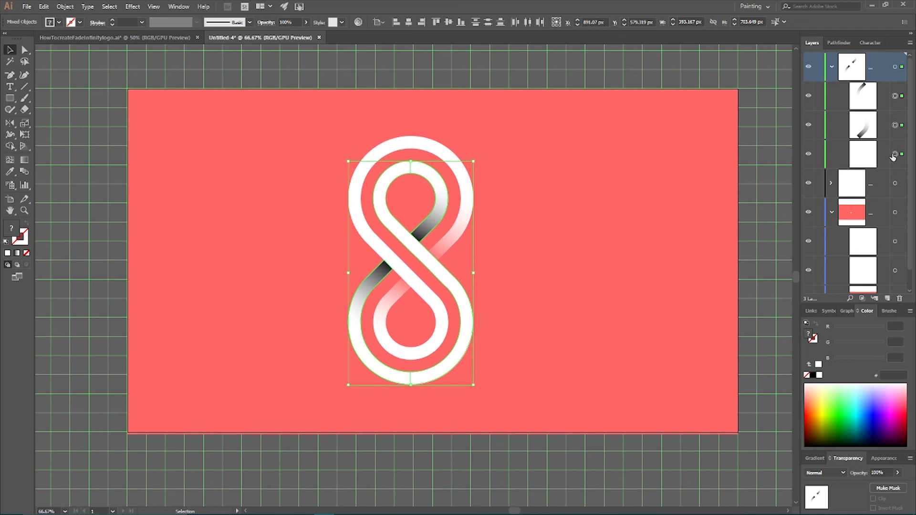
click(899, 156)
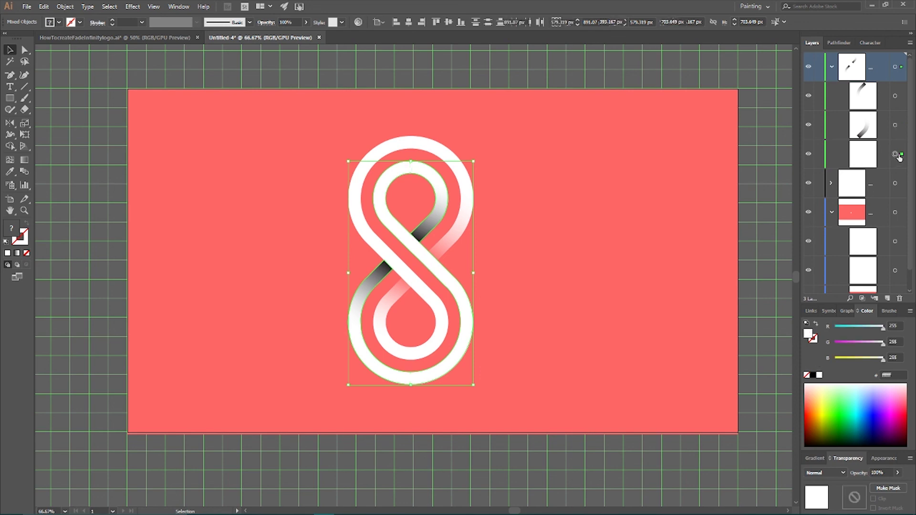
click(887, 488)
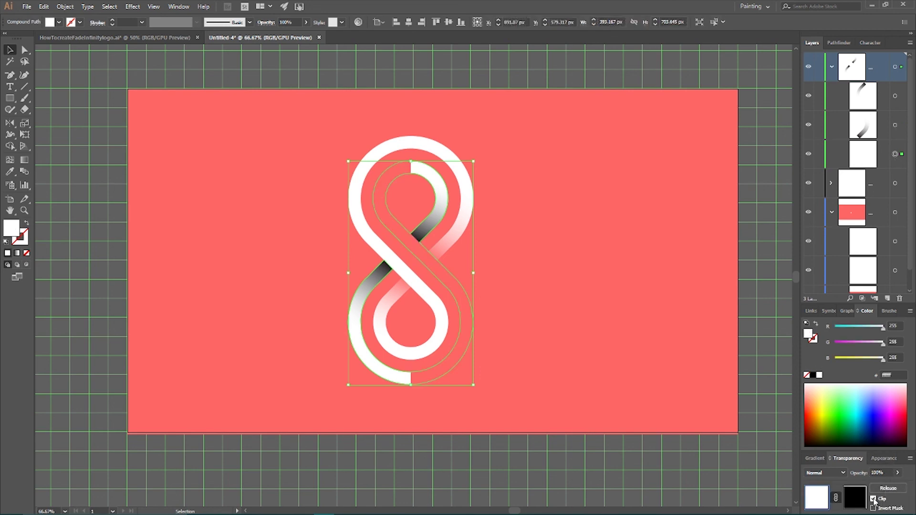
click(873, 499)
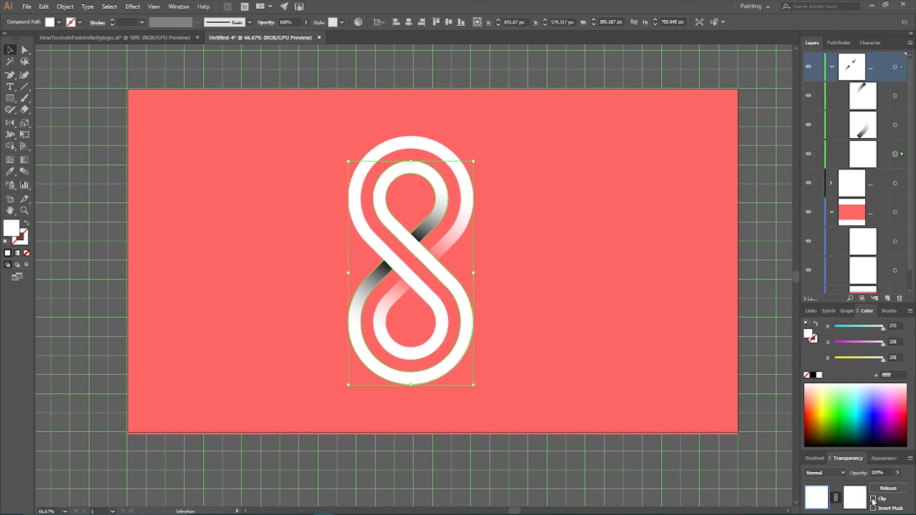
Cut the top layer's two gradient halves, paste them in place inside the strand's opacity mask, and return to the artwork.
click(895, 125)
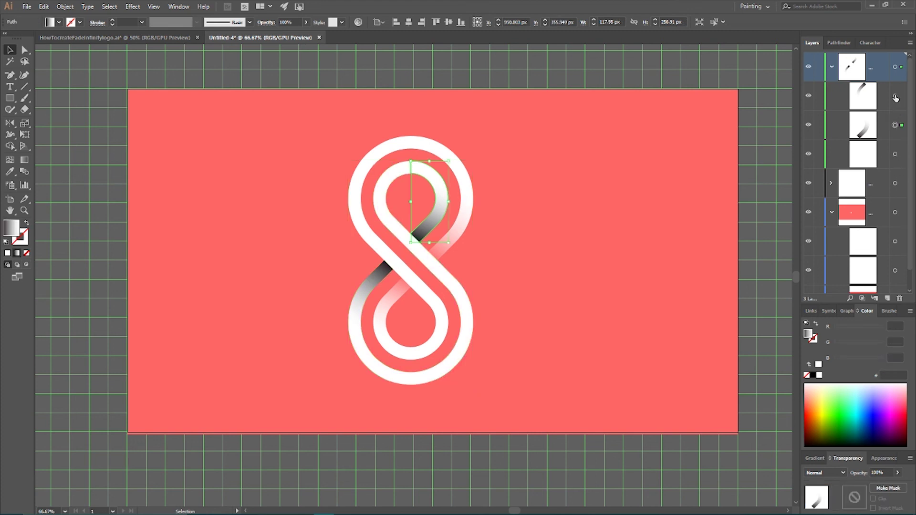
shift+click(895, 97)
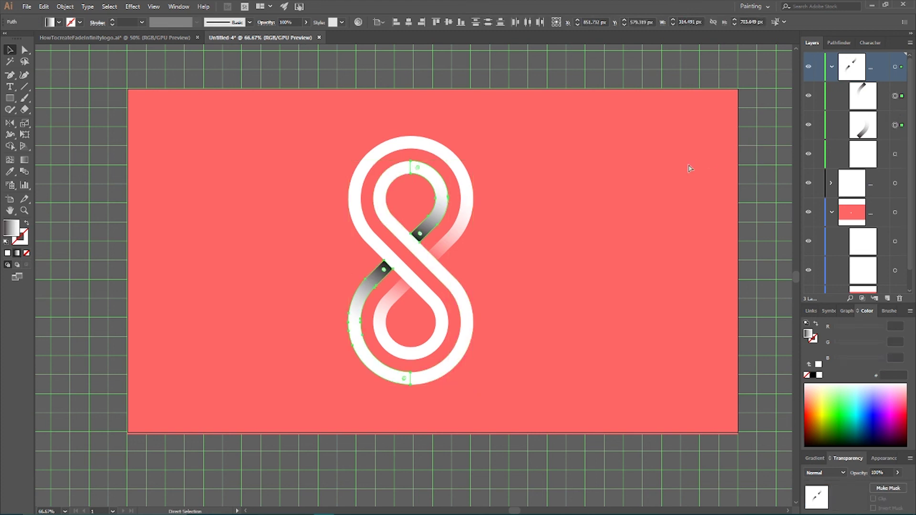
key(ctrl+x)
click(854, 496)
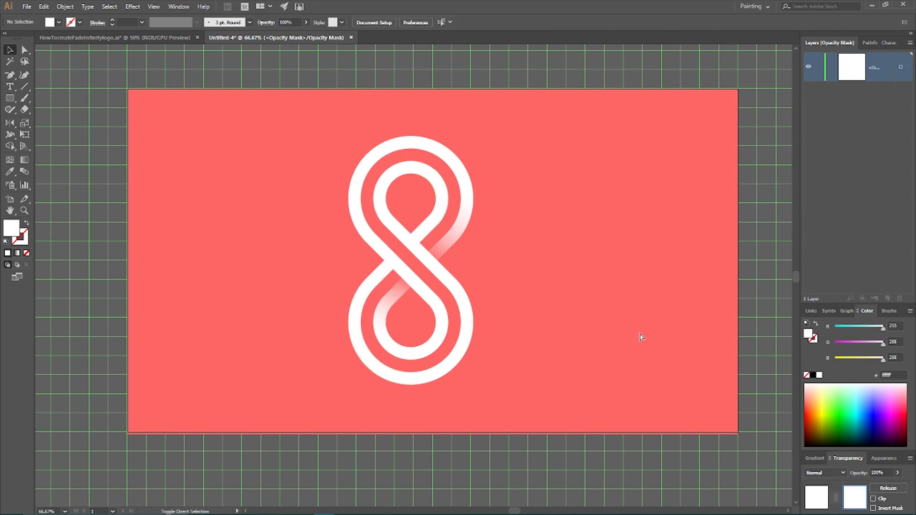
key(ctrl+f)
click(497, 152)
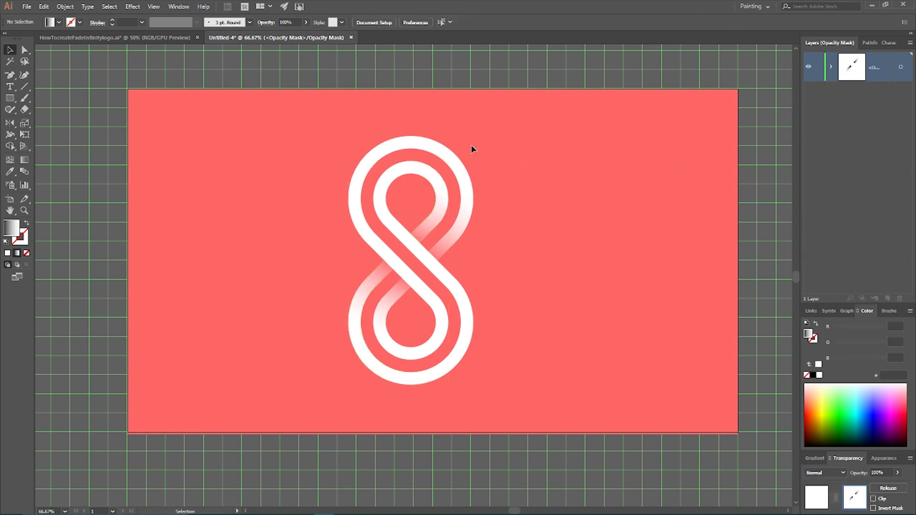
click(816, 496)
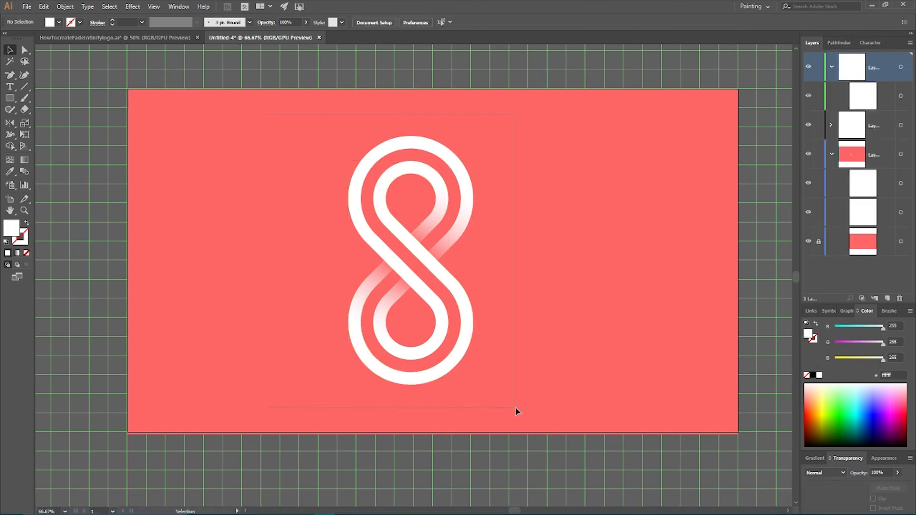
Rotate the whole logo 90 degrees into a horizontal infinity symbol and deselect it.
key(ctrl+a)
drag(475, 134, 519, 315)
click(543, 148)
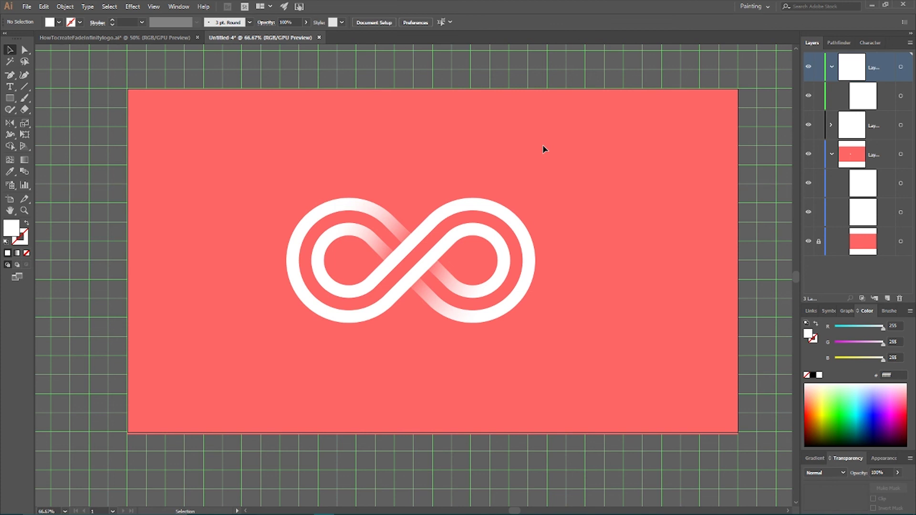